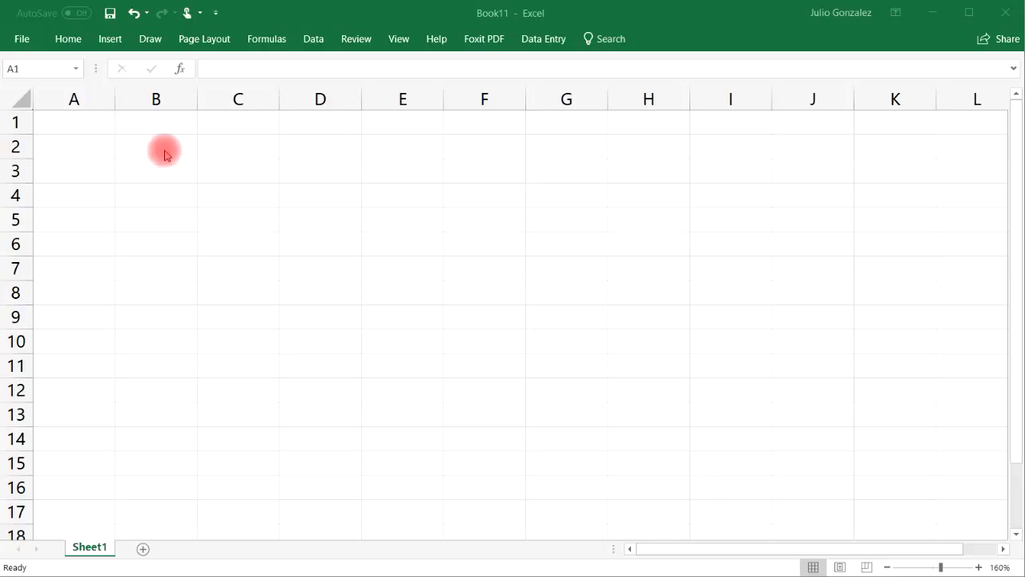
# Step: Enter the headers "State:" in A2 and "Population:" in B2, and widen column B to fit its header
pyautogui.click(91, 141)
pyautogui.click(97, 144)
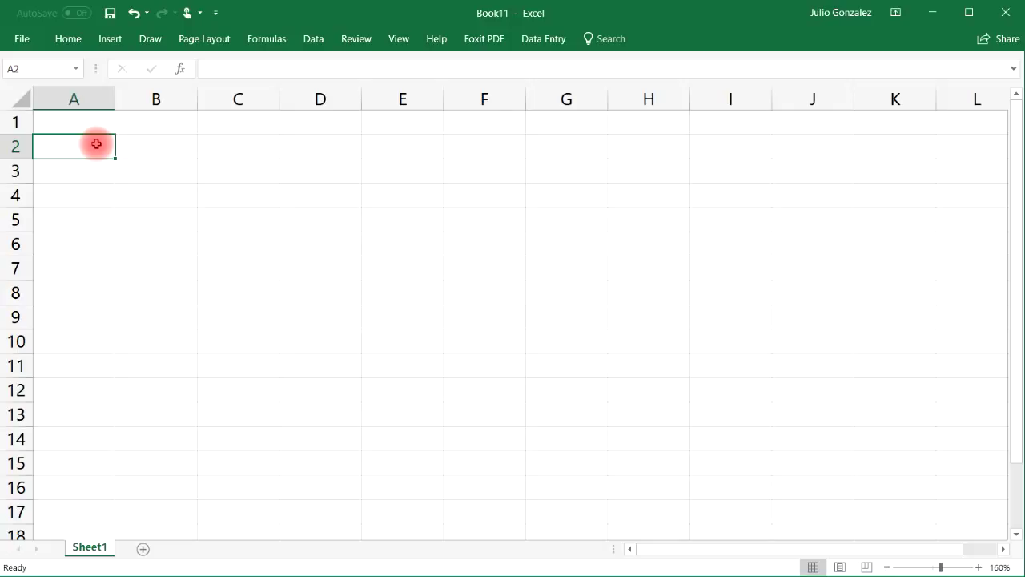
pyautogui.write('S')
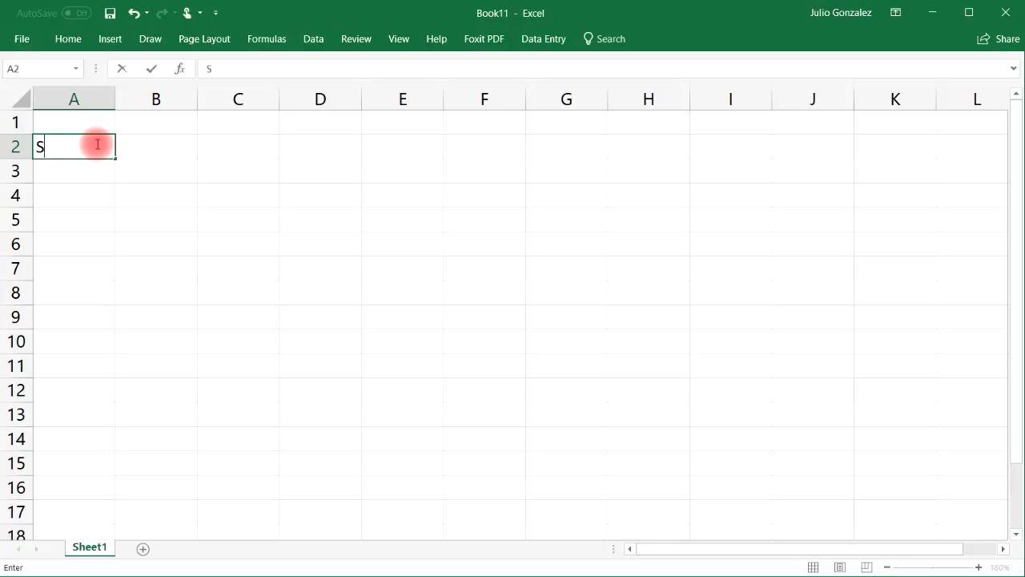
pyautogui.write('tate:')
pyautogui.press('Tab')
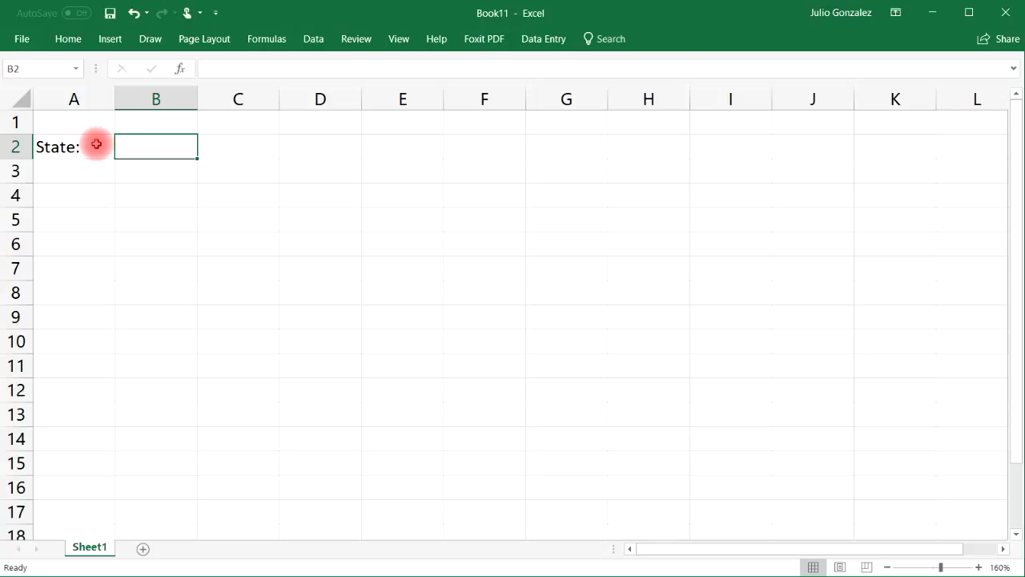
pyautogui.write('Popu')
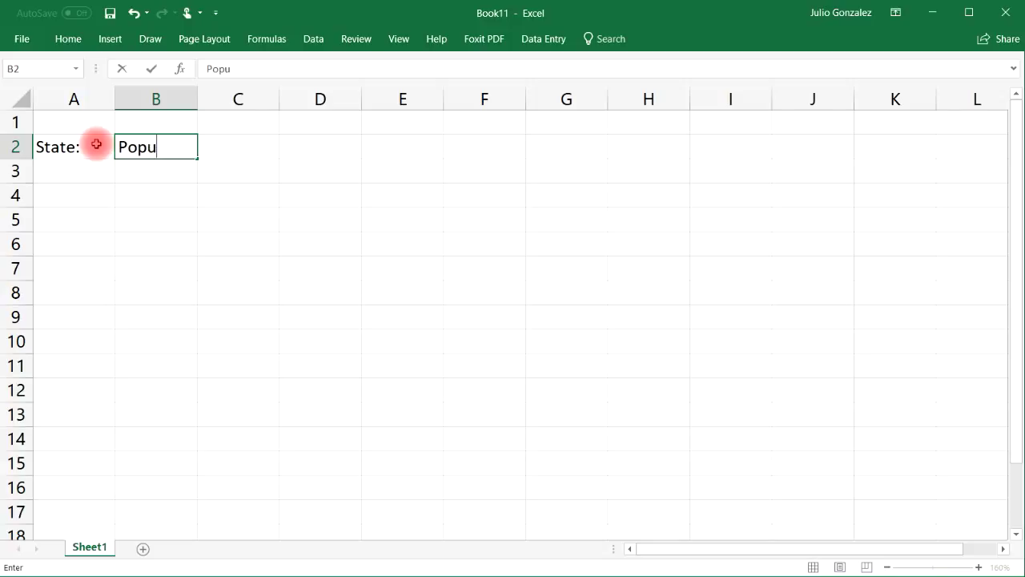
pyautogui.write('lation:')
pyautogui.press('Tab')
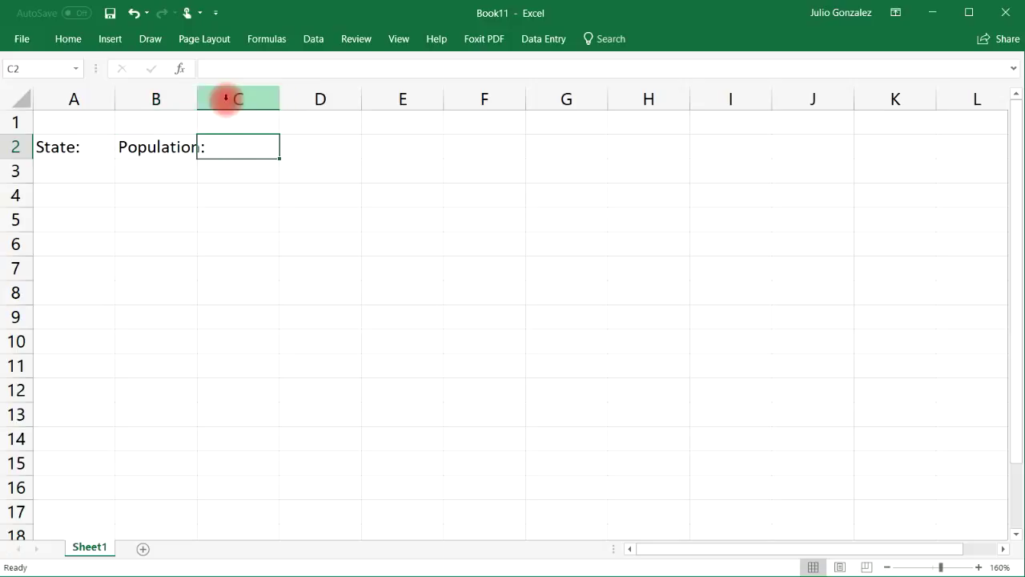
pyautogui.moveTo(198, 97); pyautogui.dragTo(211, 98)
# Step: List the states NY, CA, FL and GA in cells A3 to A6
pyautogui.click(77, 170)
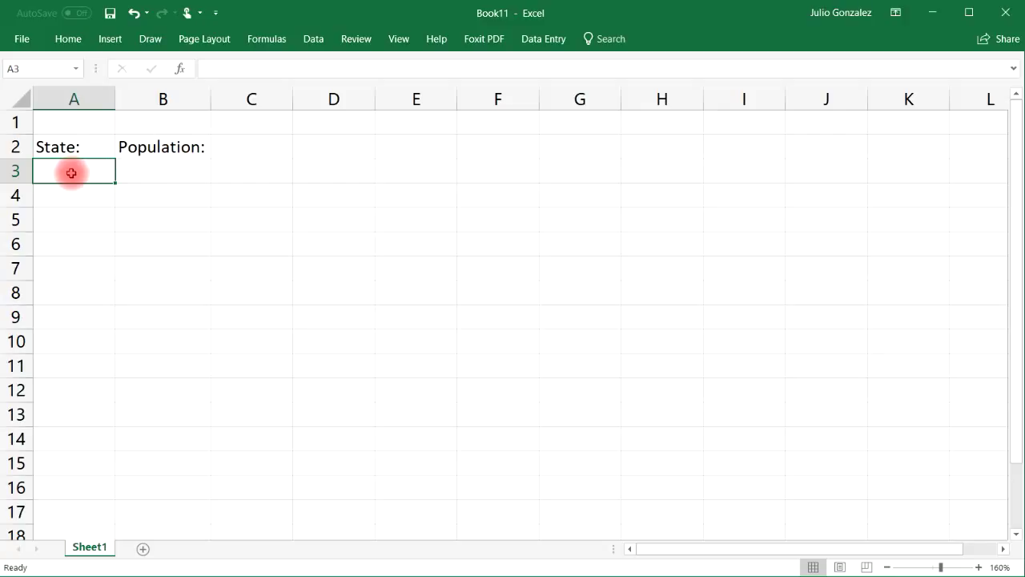
pyautogui.write('NY')
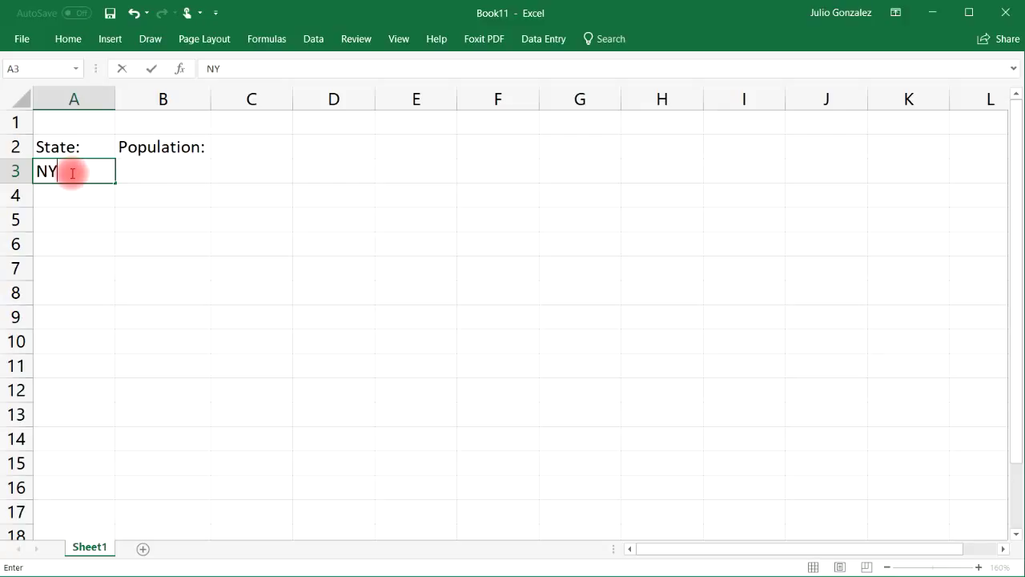
pyautogui.press('Return')
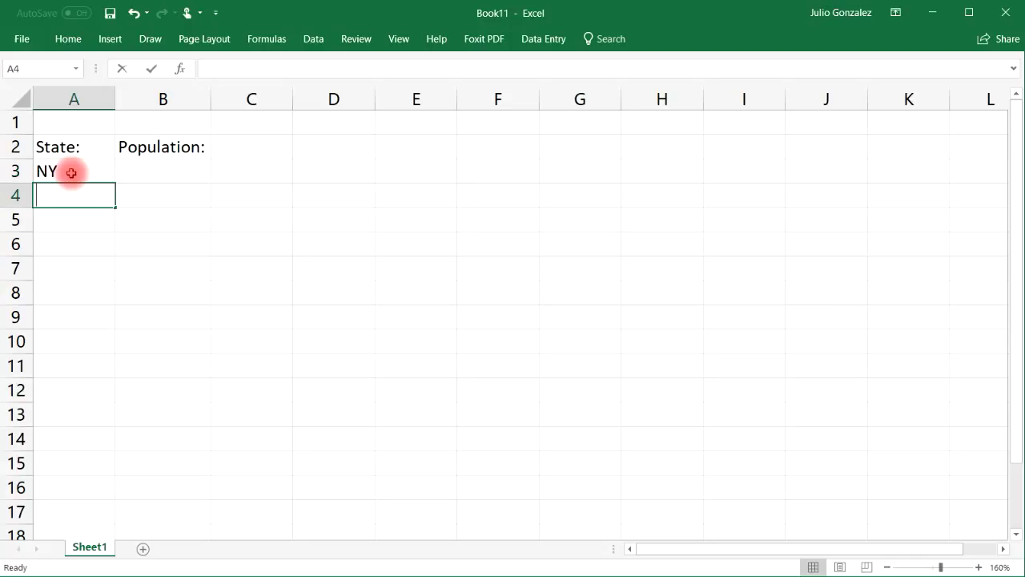
pyautogui.write('CA')
pyautogui.press('Return')
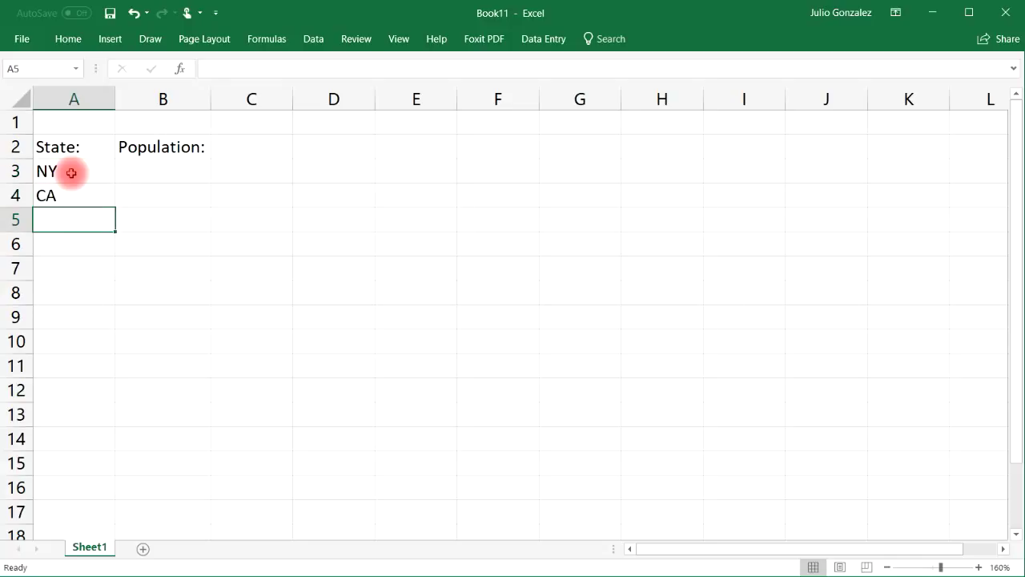
pyautogui.write('FL')
pyautogui.press('Return')
pyautogui.write('GAA')
pyautogui.press('BackSpace')
pyautogui.press('Return')
# Step: Continue the state list with AZ, ID, NC and KS in cells A7 to A10
pyautogui.write('AZ')
pyautogui.press('Return')
pyautogui.write('ID')
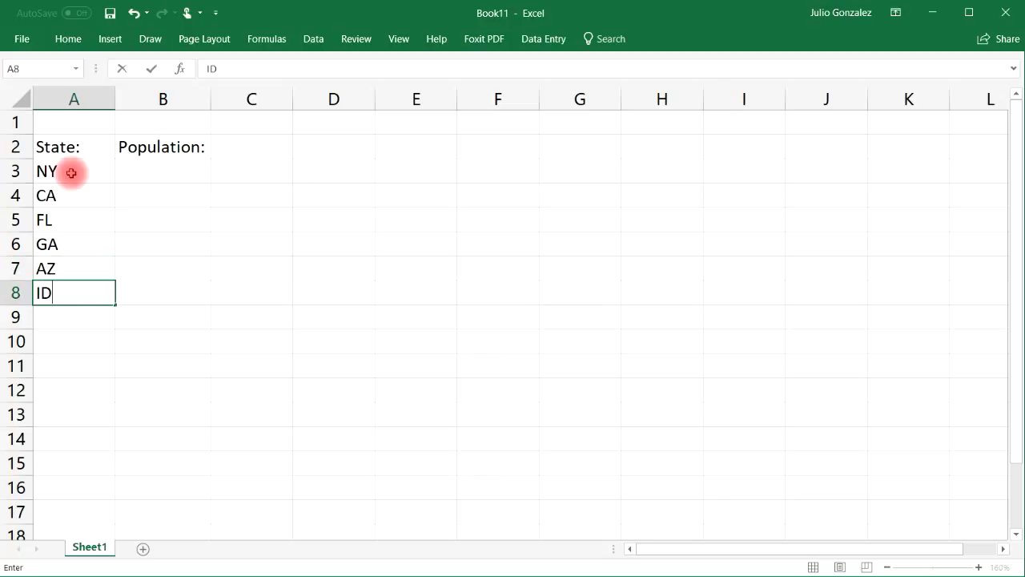
pyautogui.press('Return')
pyautogui.write('NC')
pyautogui.press('Return')
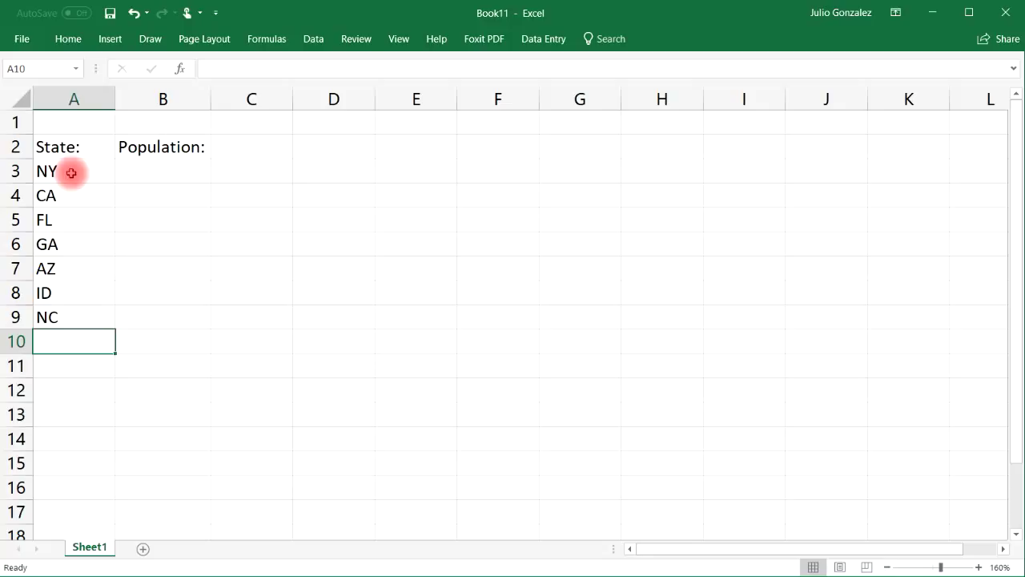
pyautogui.write('K')
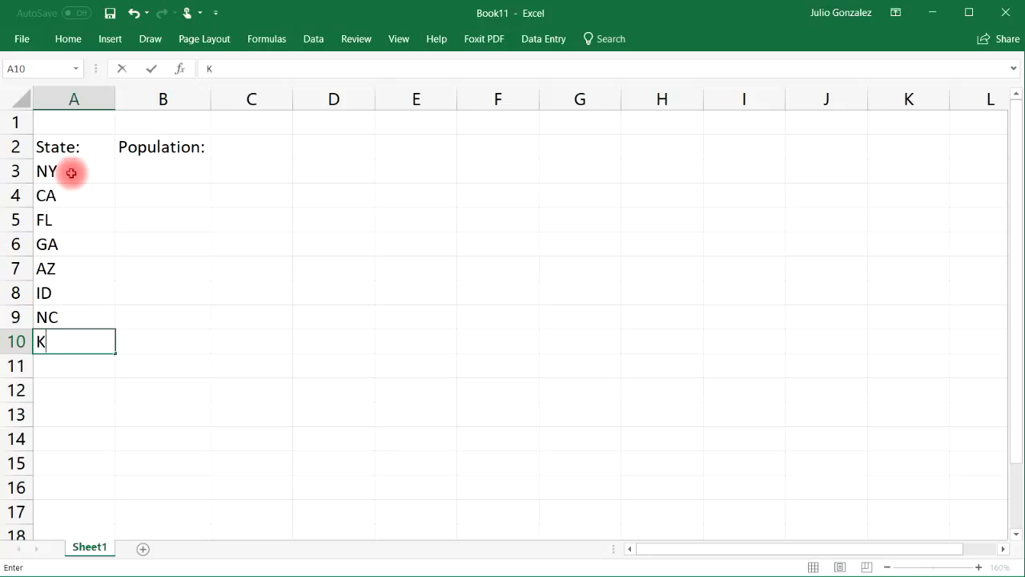
pyautogui.write('S')
pyautogui.press('Tab')
# Step: Enter the populations 26,000,000 for NY in B3 and 52,000,000 for CA in B4
pyautogui.press('Up')
pyautogui.press('Up')
pyautogui.press('Up')
pyautogui.press('Up')
pyautogui.press('Up')
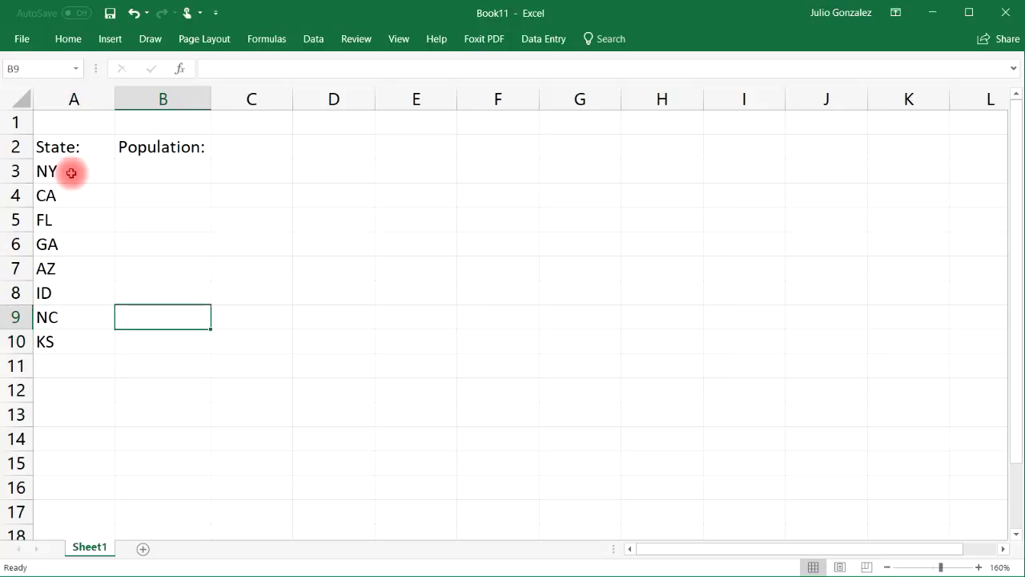
pyautogui.press('Up')
pyautogui.press('Up')
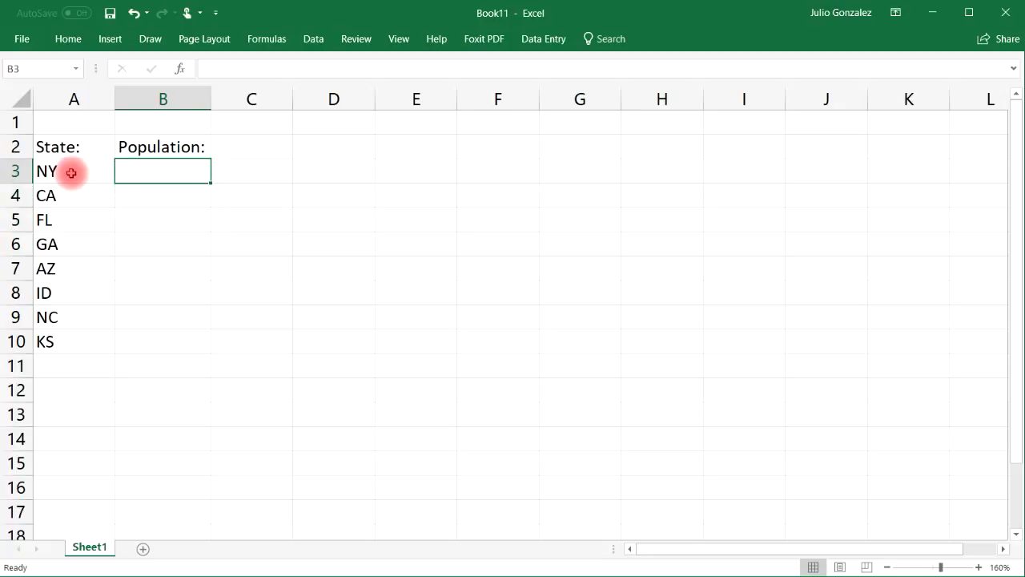
pyautogui.write('2')
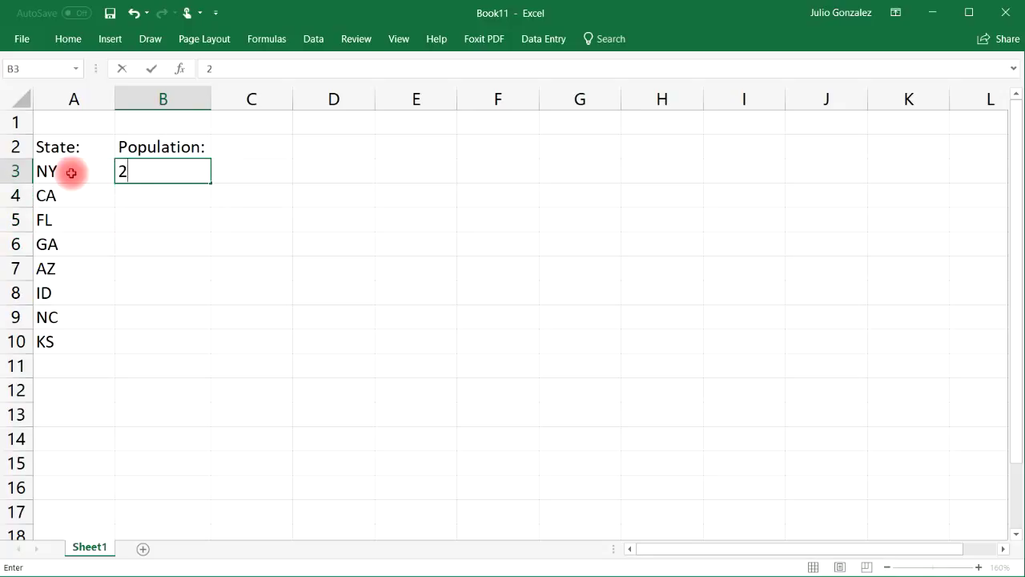
pyautogui.write('6,000,000')
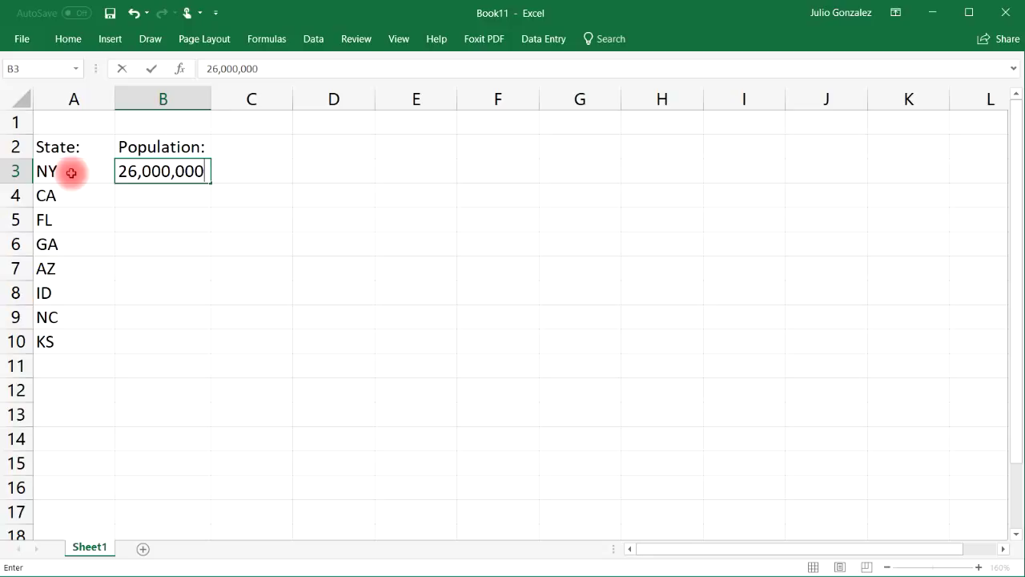
pyautogui.press('Return')
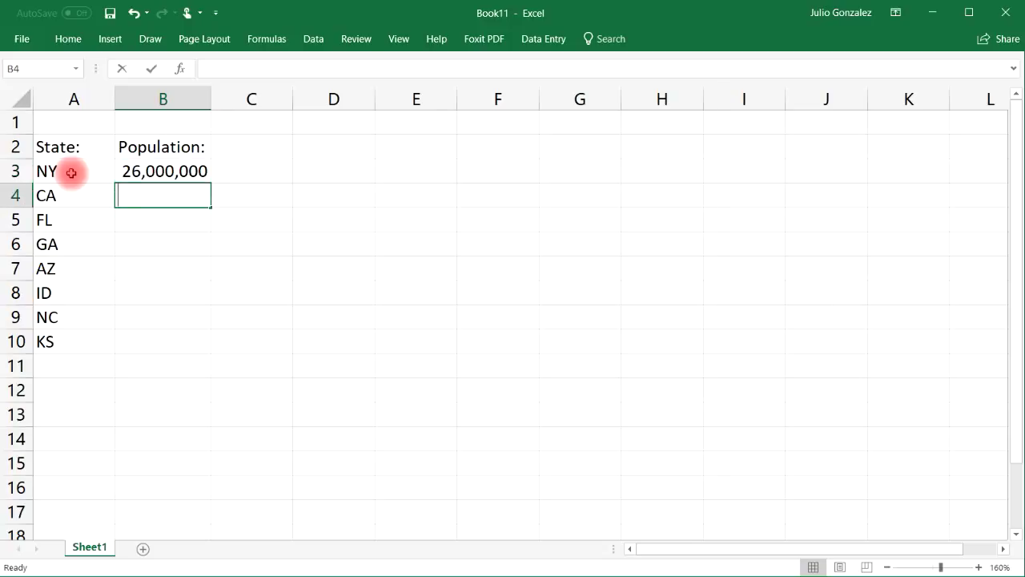
pyautogui.write('52,000,')
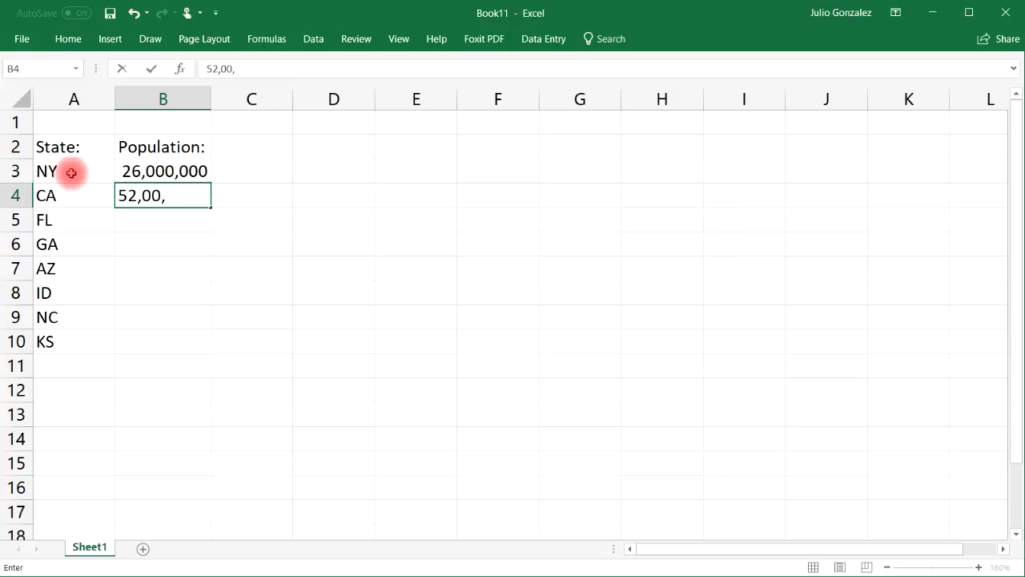
pyautogui.press('BackSpace')
pyautogui.write('0,000')
pyautogui.press('Return')
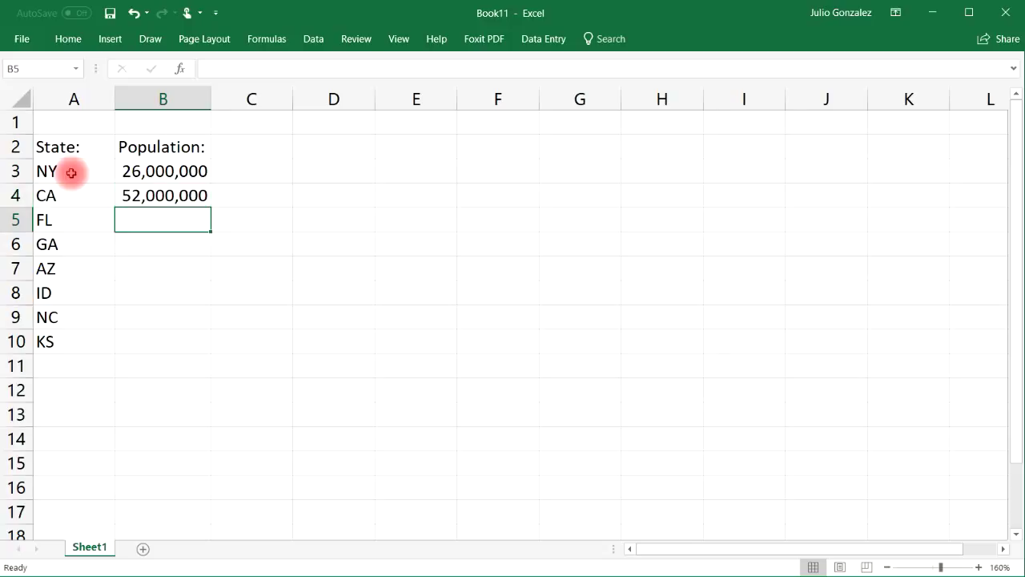
# Step: Enter the populations 24,000,000 for FL, 19,000,000 for GA and 15,000,000 for AZ in B5 to B7
pyautogui.write('24,00')
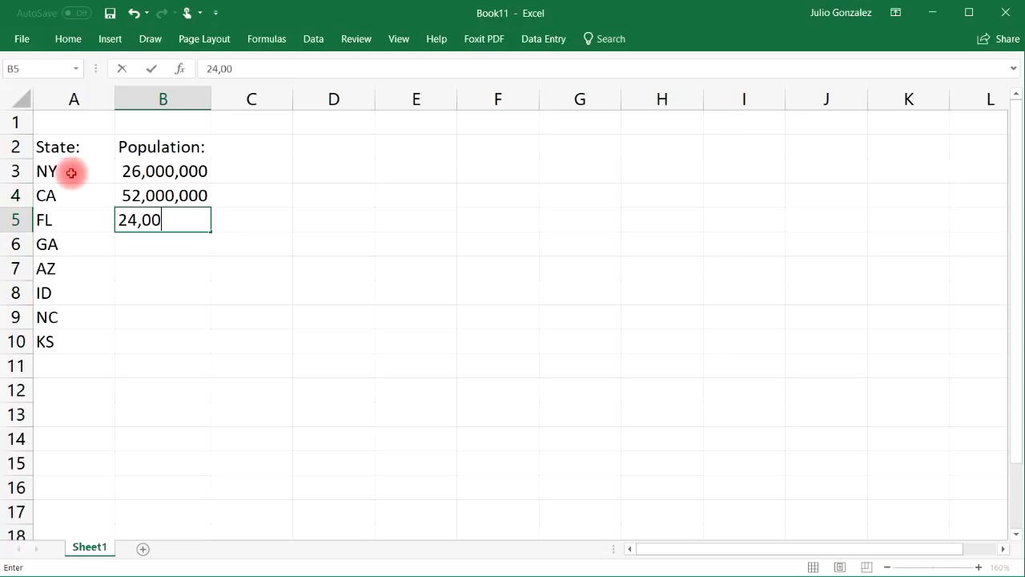
pyautogui.write('0,000')
pyautogui.press('Return')
pyautogui.write('19,000,000')
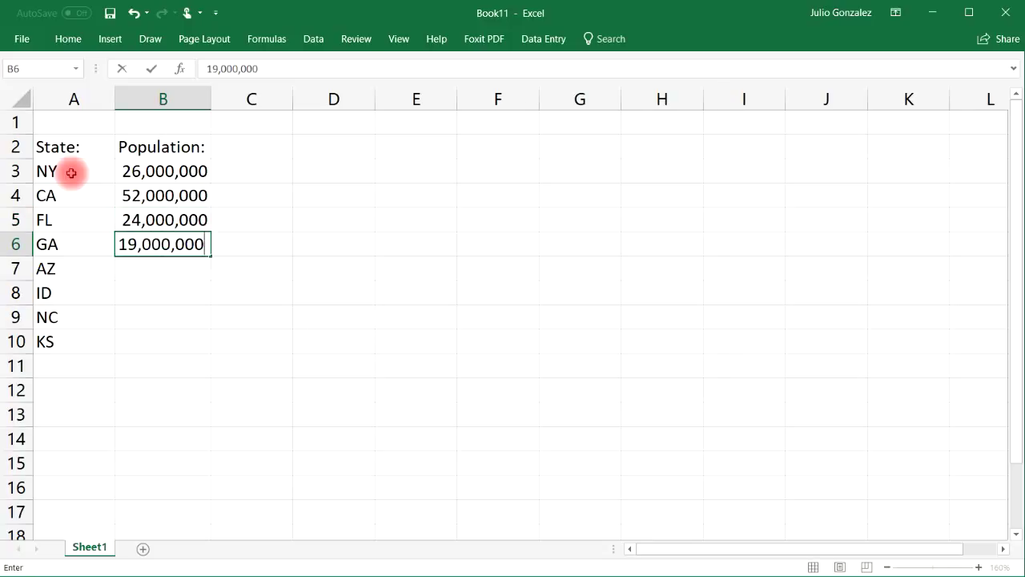
pyautogui.press('Return')
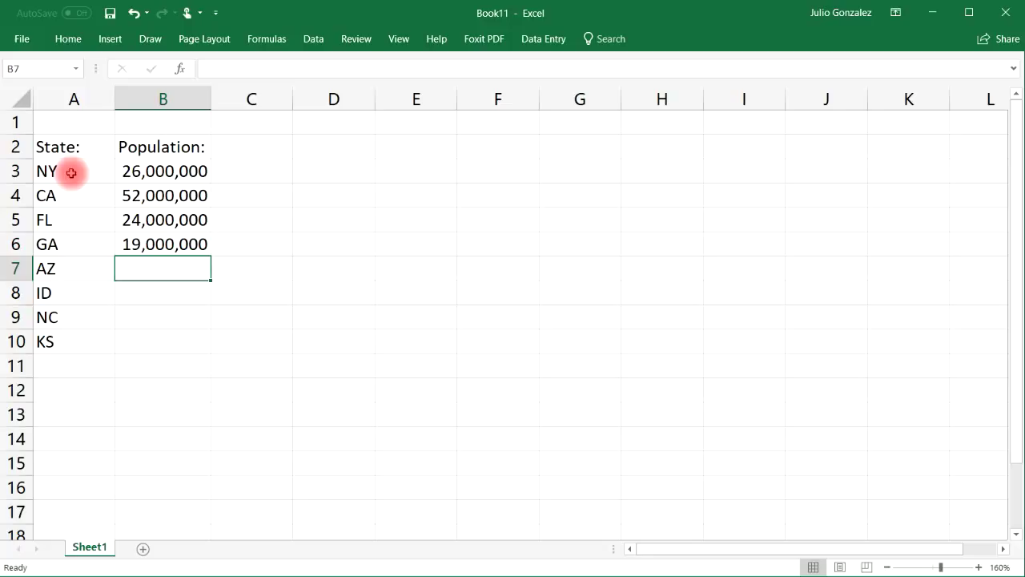
pyautogui.write('15,0')
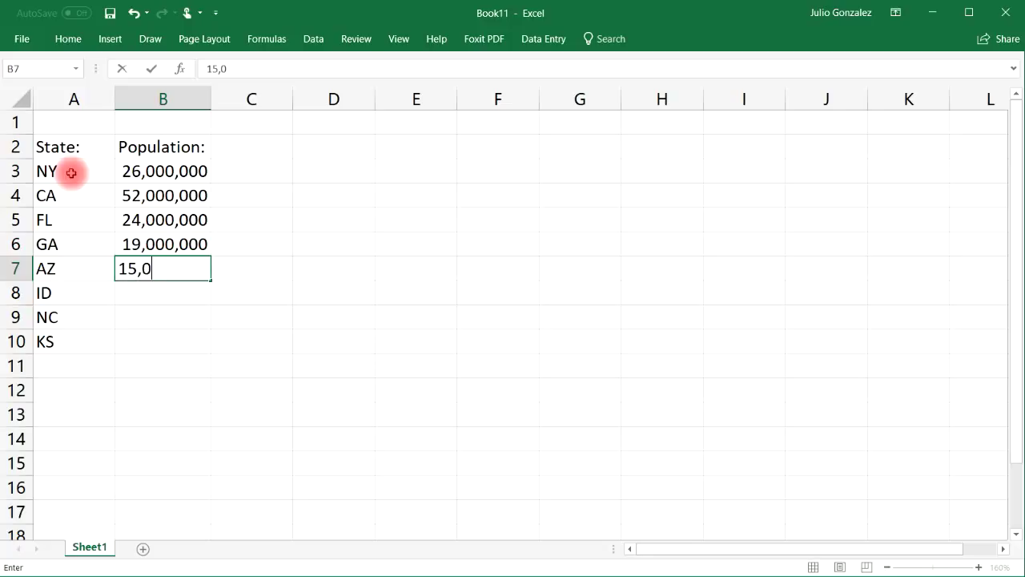
pyautogui.write('00,000')
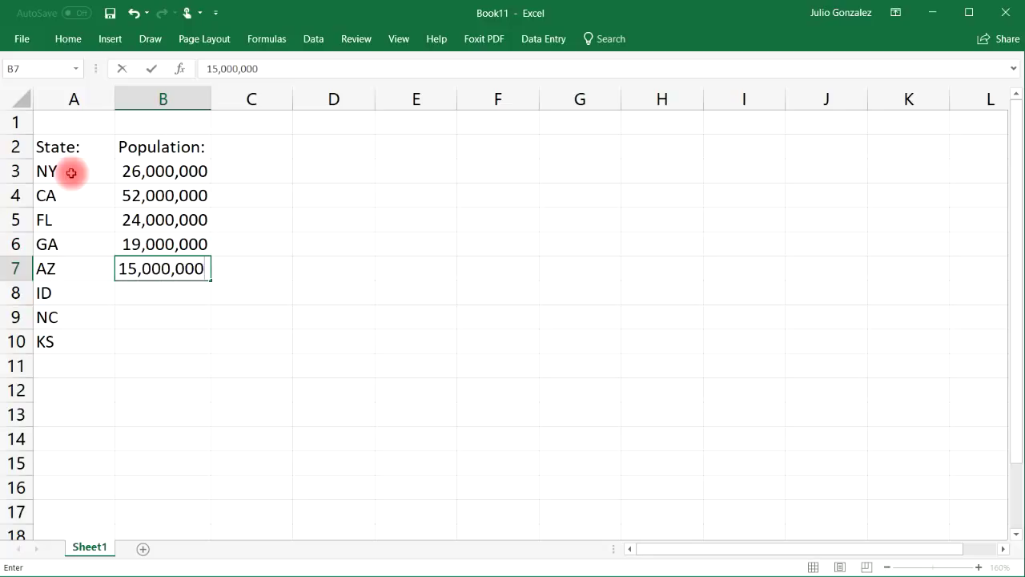
pyautogui.press('Return')
# Step: Enter the populations 9,000,000 for ID, 17,000,000 for NC and 8,000,000 for KS in B8 to B10
pyautogui.write('9,000,000')
pyautogui.press('Return')
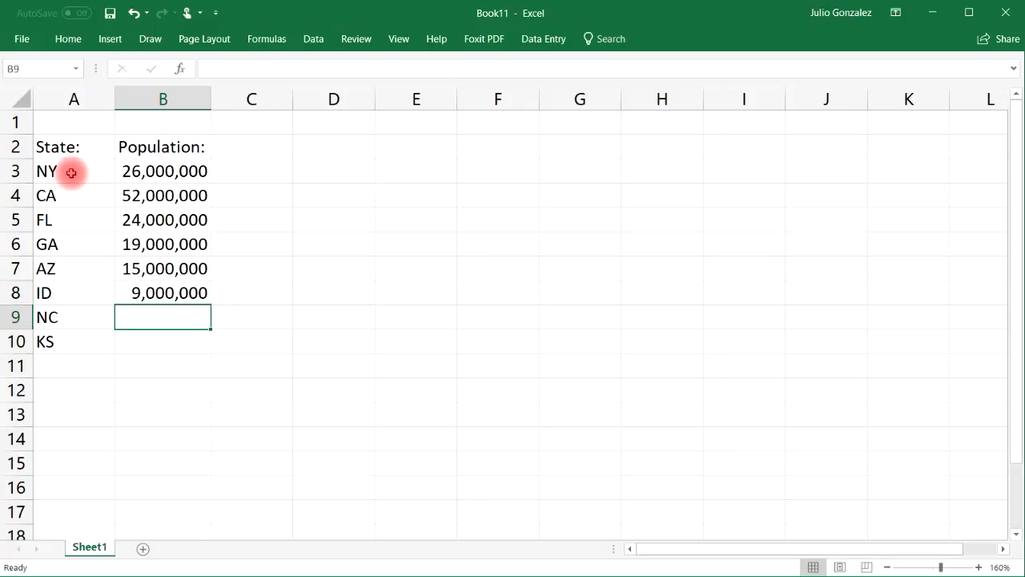
pyautogui.write('17,000')
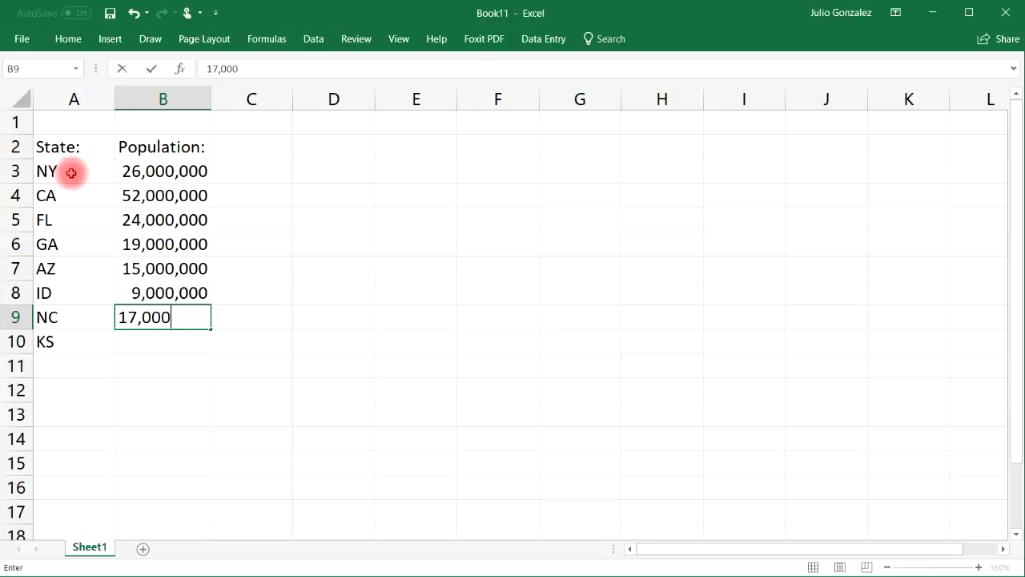
pyautogui.write(',000')
pyautogui.press('Return')
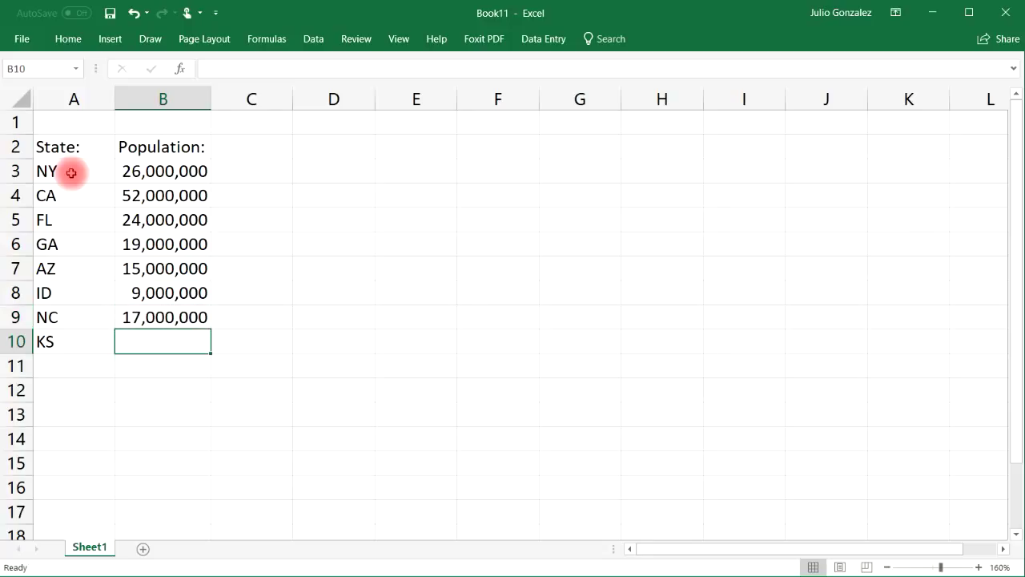
pyautogui.write('8,000,000')
pyautogui.press('Return')
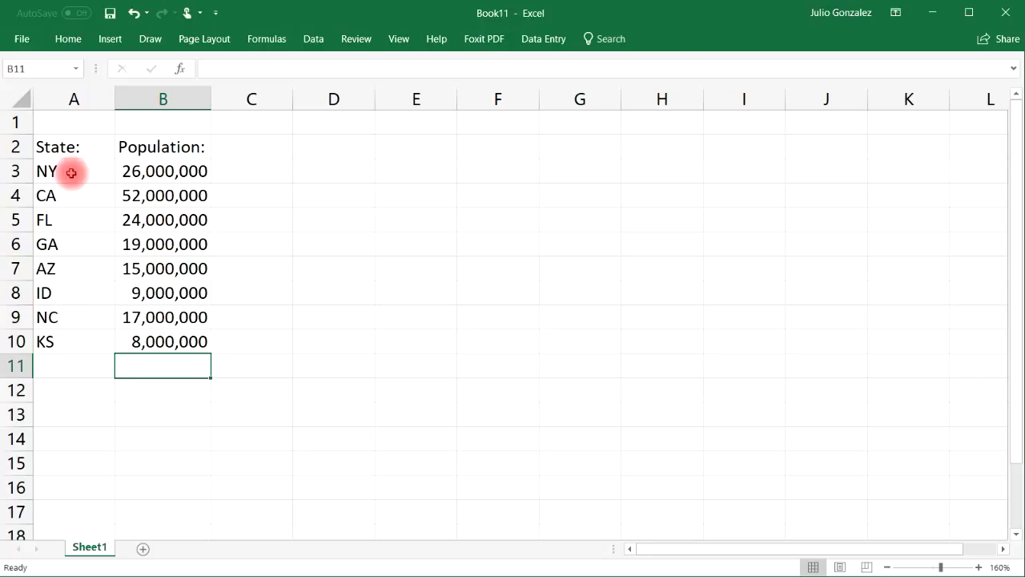
# Step: Insert a Filled Map chart from the data in A2:B10 and place it beside the table
pyautogui.moveTo(50, 147); pyautogui.dragTo(161, 341)
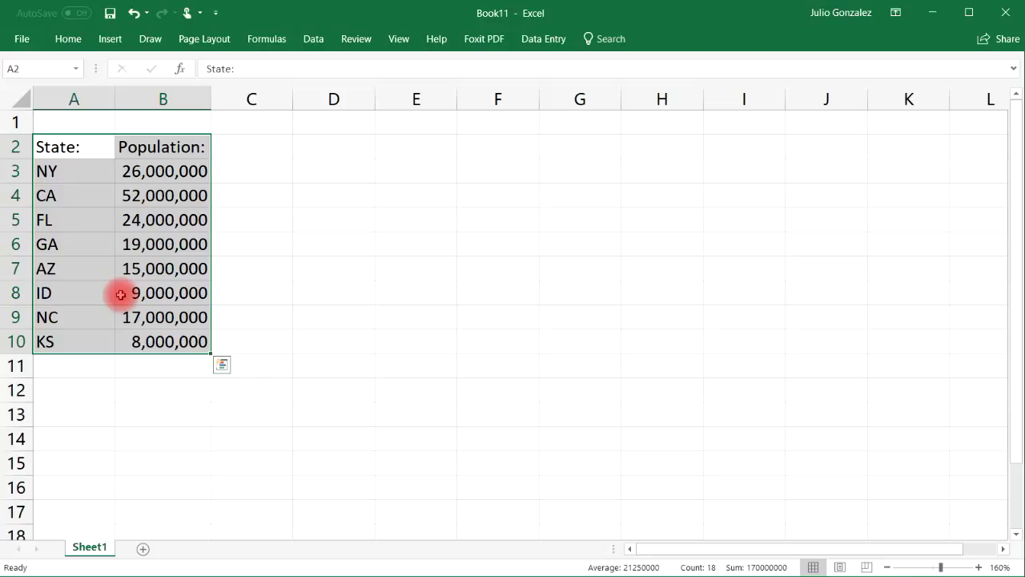
pyautogui.click(111, 40)
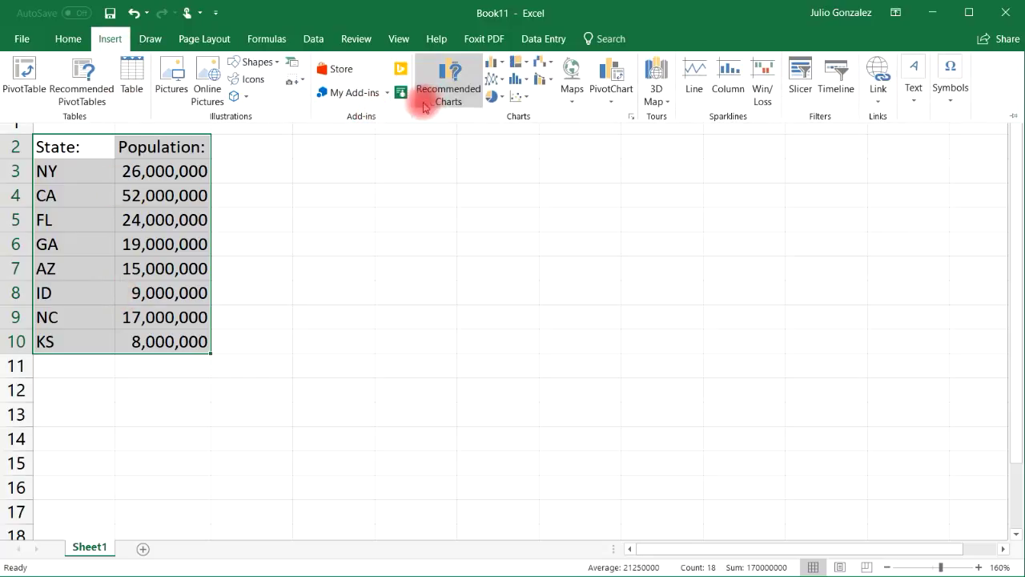
pyautogui.click(578, 84)
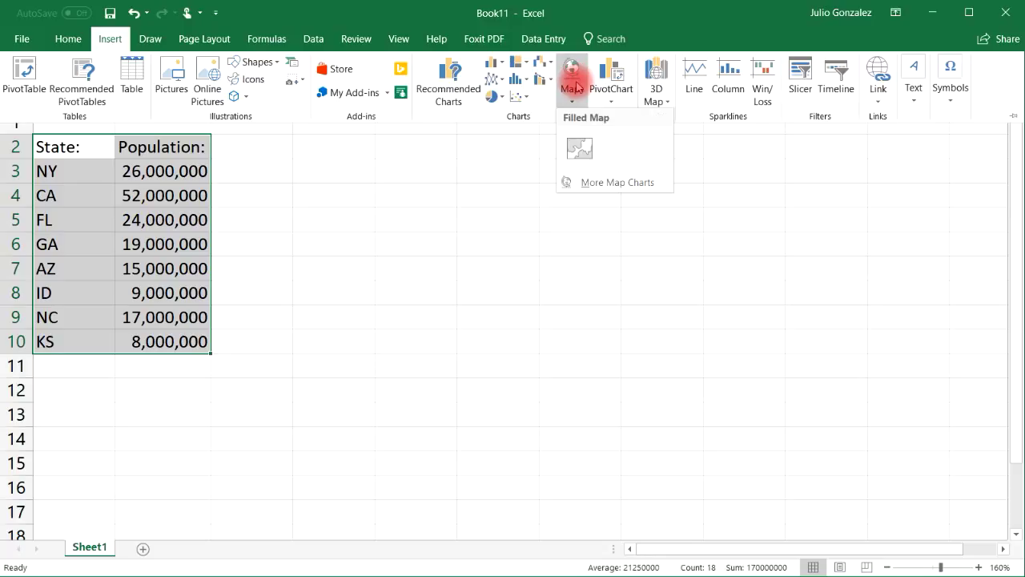
pyautogui.click(587, 152)
pyautogui.moveTo(681, 160); pyautogui.dragTo(733, 158)
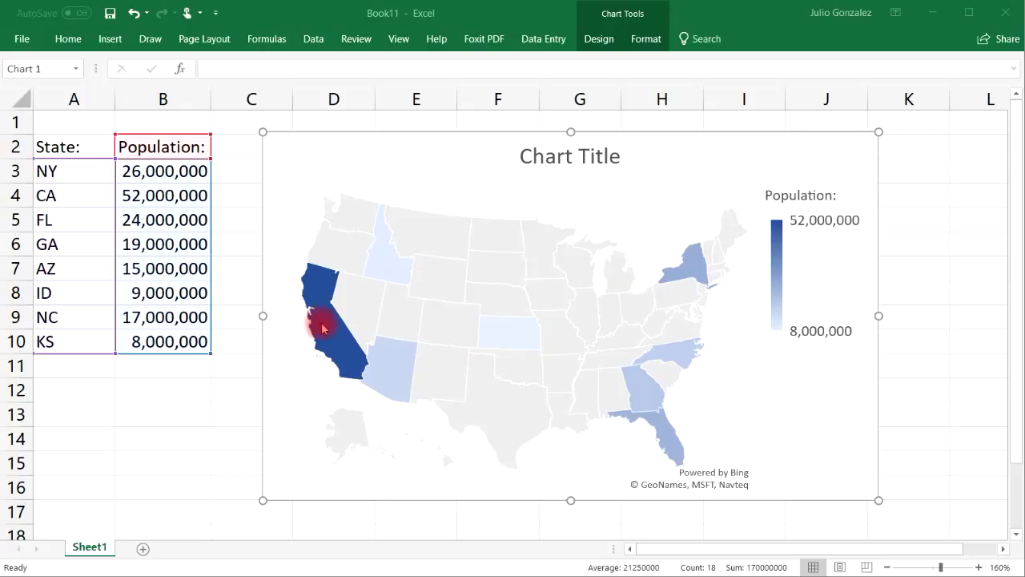
# Step: Examine California's value on the map chart and the population colour scale in the legend
pyautogui.moveTo(334, 300)
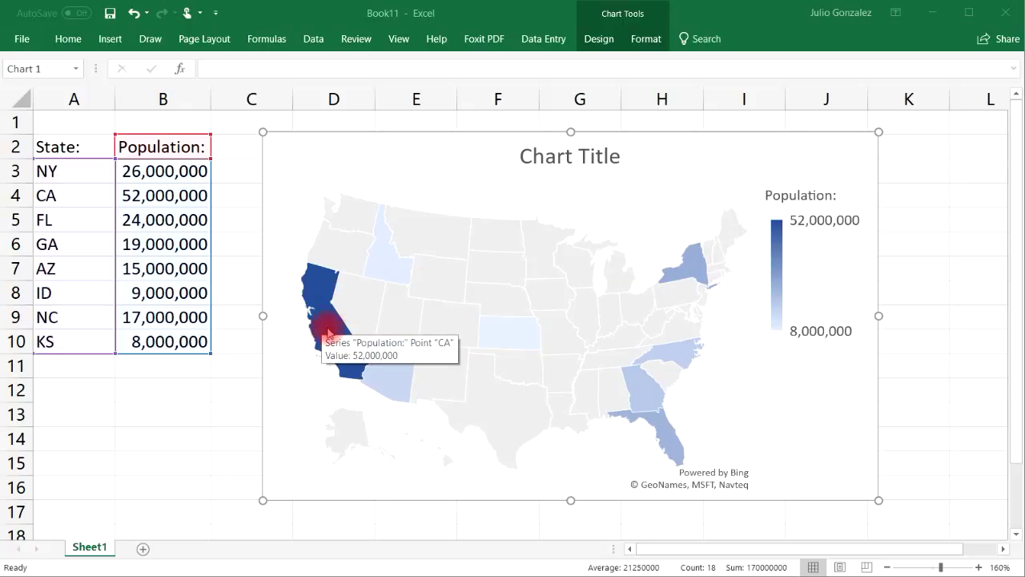
pyautogui.click(838, 224)
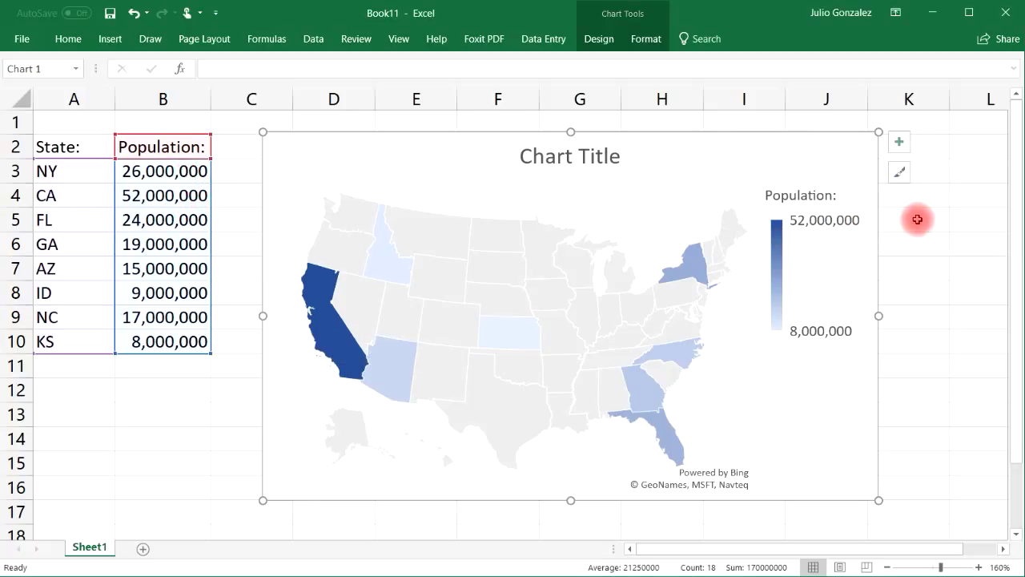
pyautogui.moveTo(835, 227)
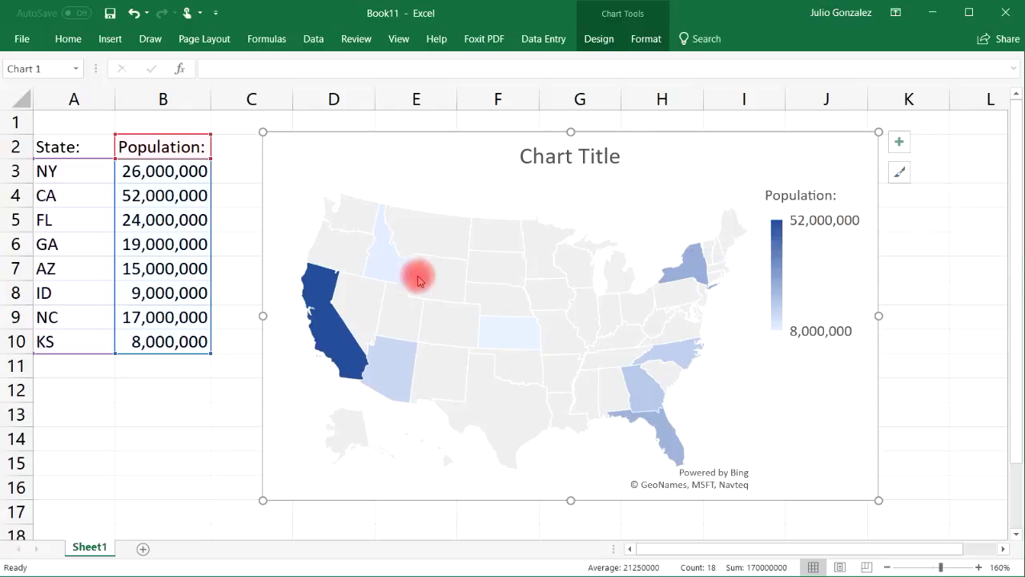
# Step: Check the population values of Idaho, Florida, New York and Kansas on the map chart
pyautogui.moveTo(519, 338)
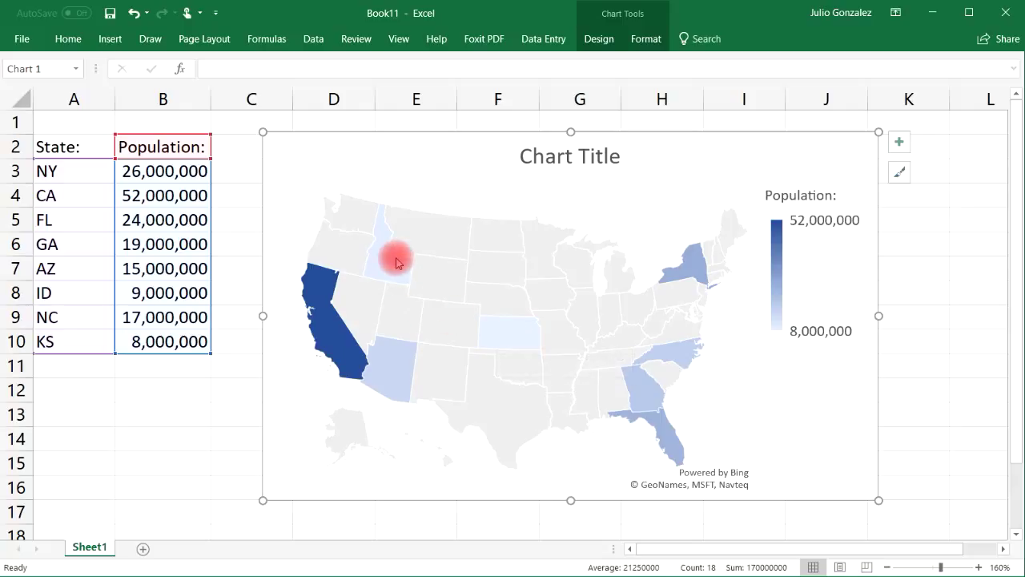
pyautogui.moveTo(393, 260)
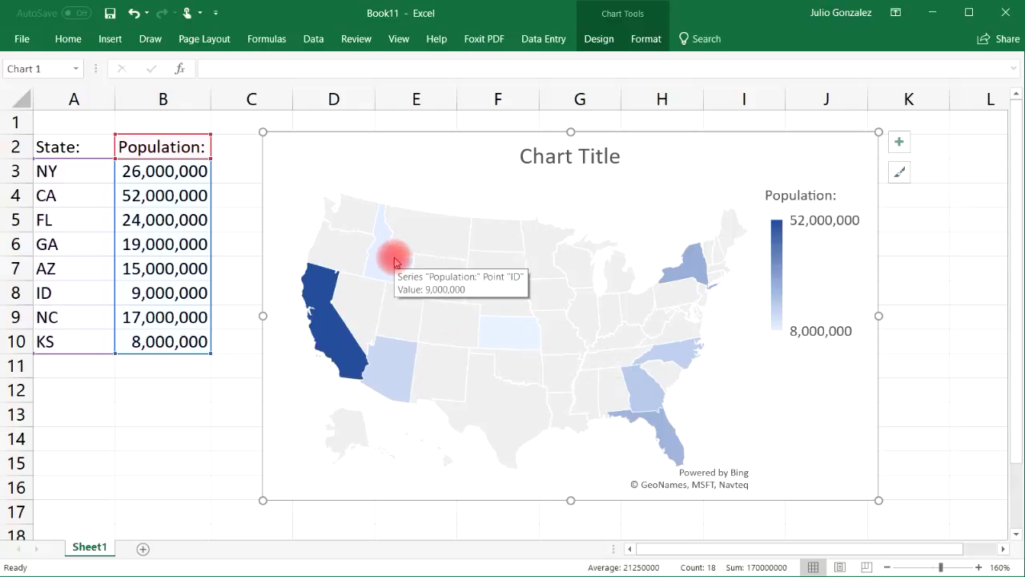
pyautogui.moveTo(383, 375)
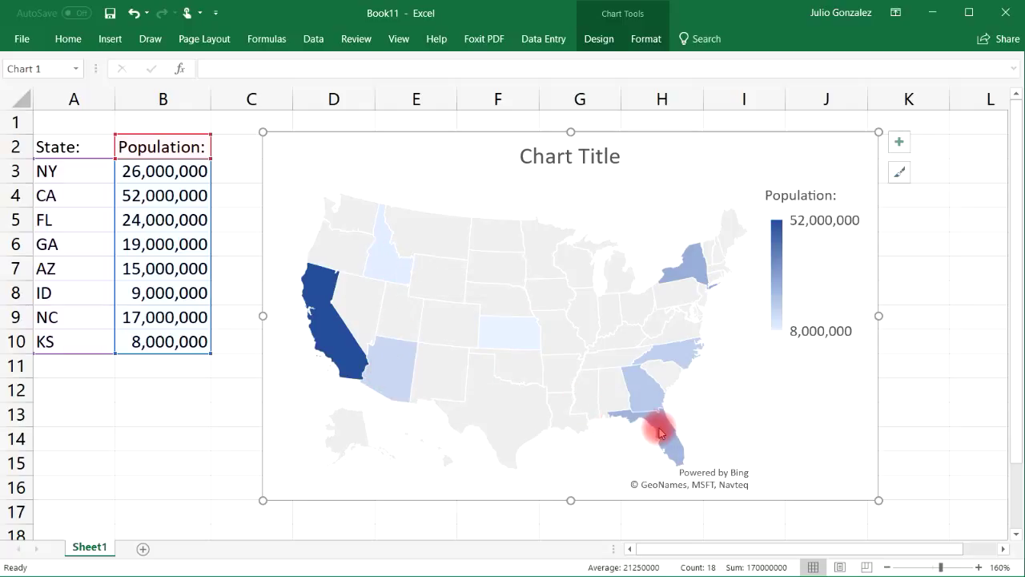
pyautogui.moveTo(660, 428)
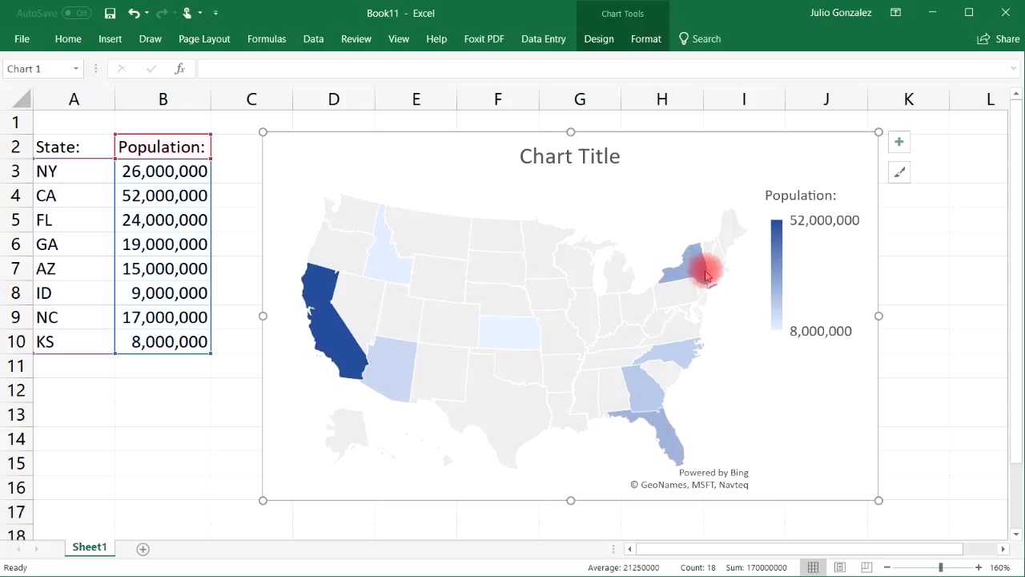
pyautogui.moveTo(693, 267)
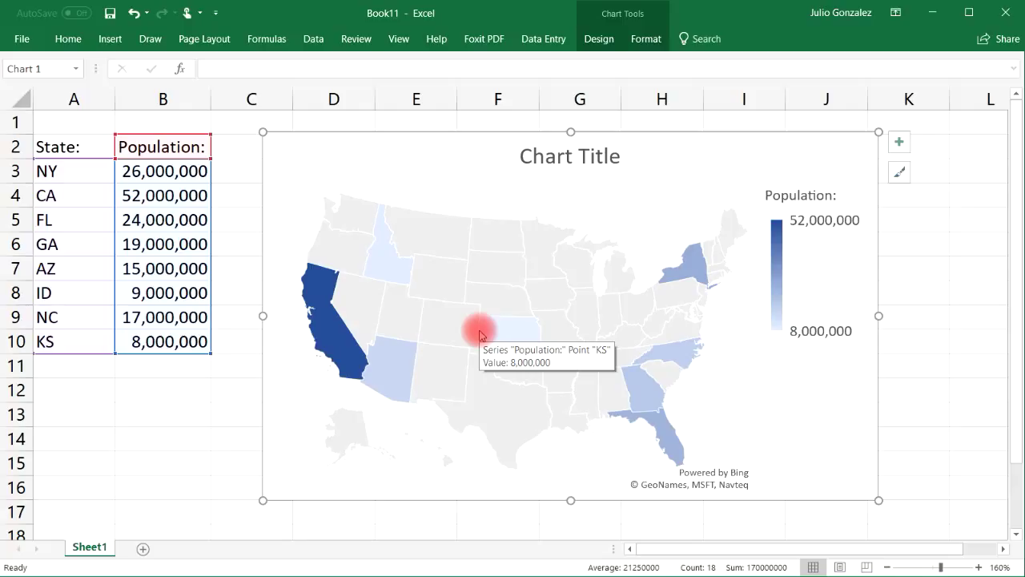
# Step: Try the bordered, dark grey and black chart styles on the map, and reapply the first style
pyautogui.click(899, 175)
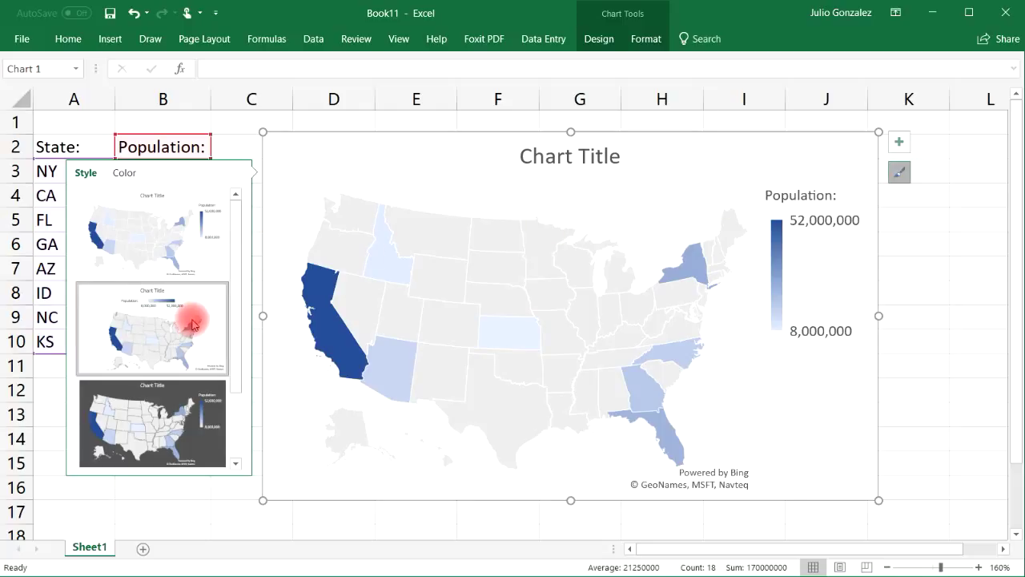
pyautogui.click(193, 322)
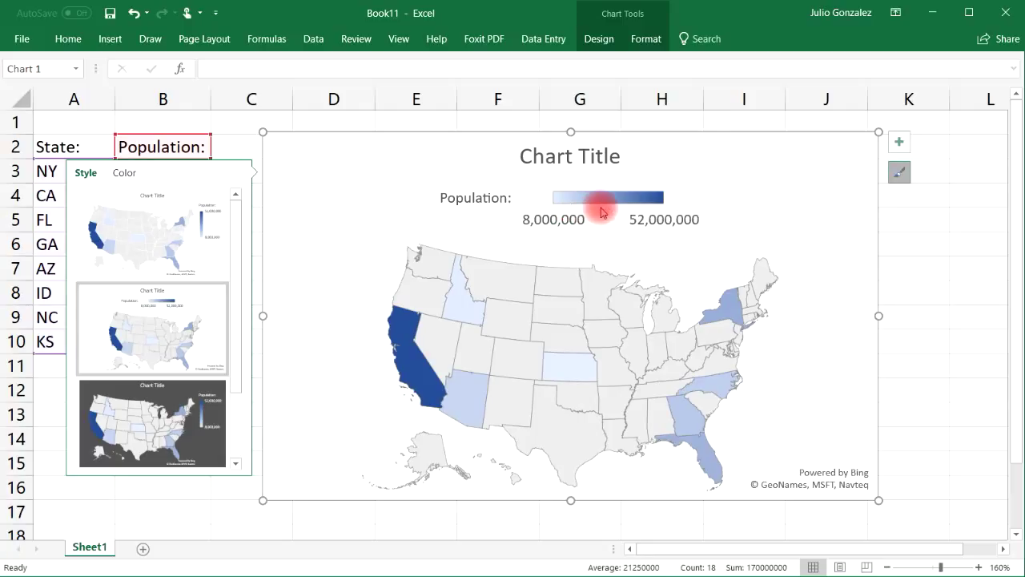
pyautogui.click(180, 414)
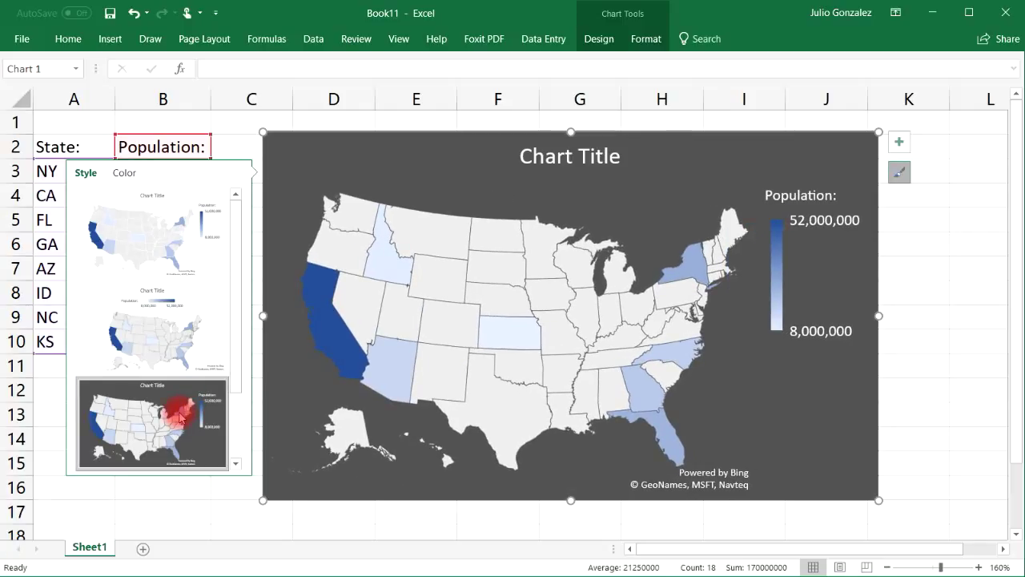
pyautogui.scroll(-1, 236, 384)
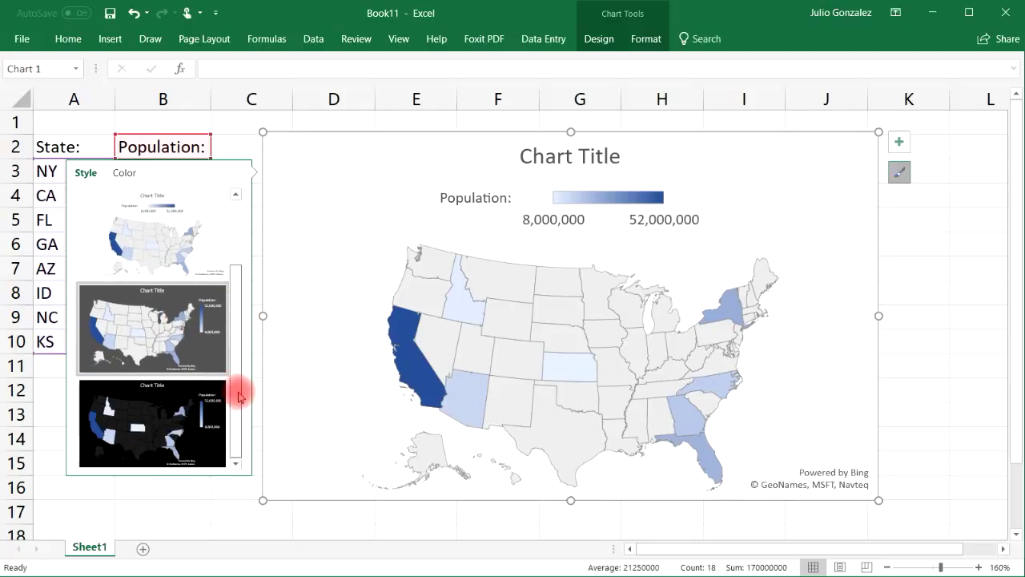
pyautogui.click(176, 414)
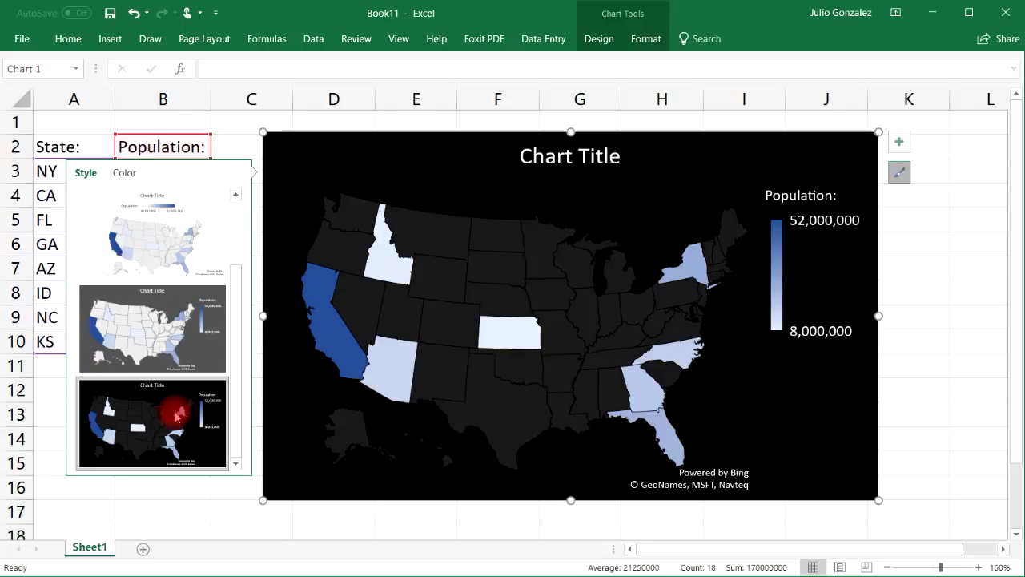
pyautogui.click(343, 366)
pyautogui.moveTo(234, 381); pyautogui.dragTo(238, 306)
pyautogui.click(158, 232)
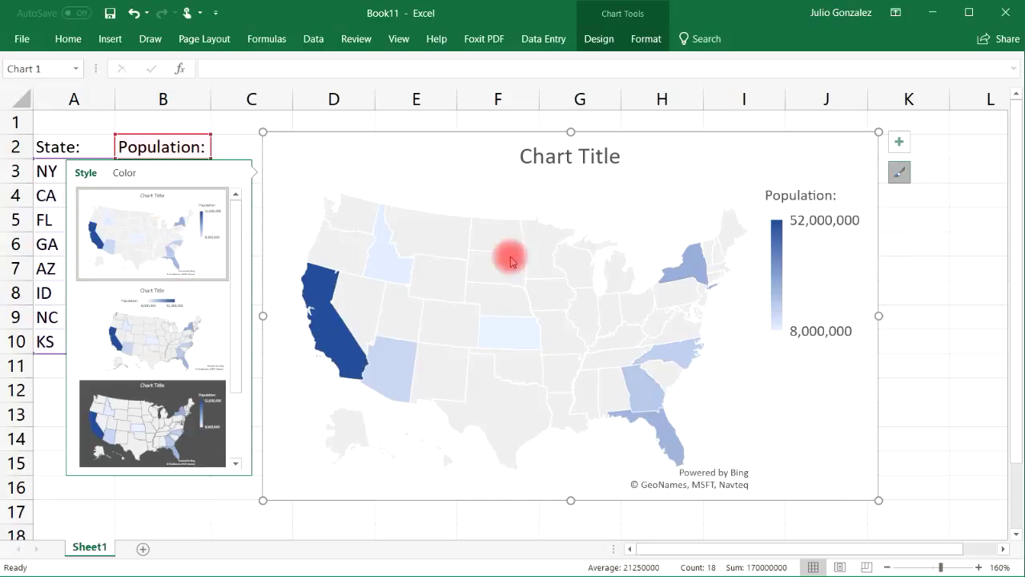
# Step: Replace the chart title with "Population By State"
pyautogui.click(617, 157)
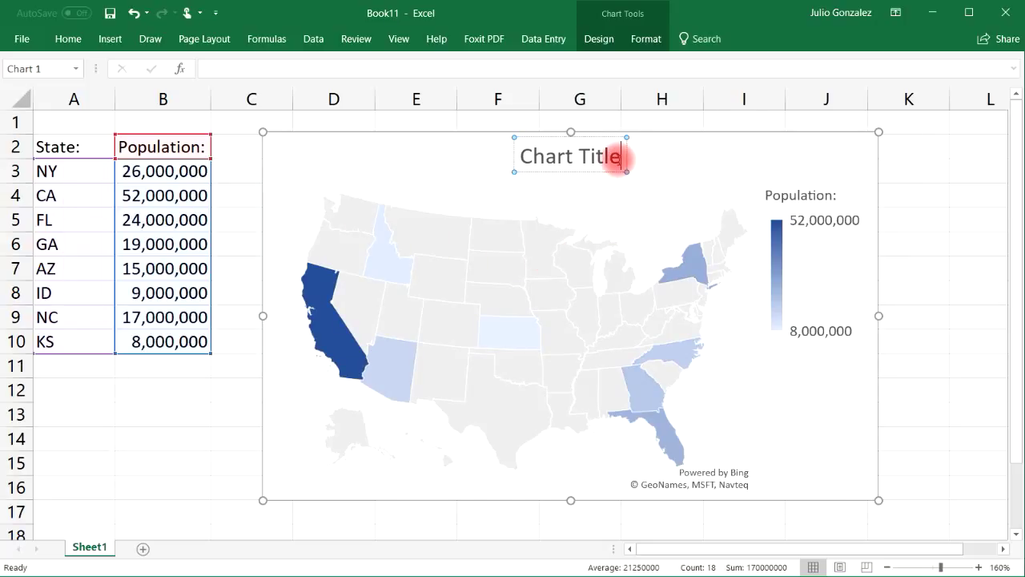
pyautogui.press('BackSpace')
pyautogui.press('BackSpace')
pyautogui.press('BackSpace')
pyautogui.press('BackSpace')
pyautogui.press('BackSpace')
pyautogui.press('BackSpace')
pyautogui.press('BackSpace')
pyautogui.press('BackSpace')
pyautogui.press('BackSpace')
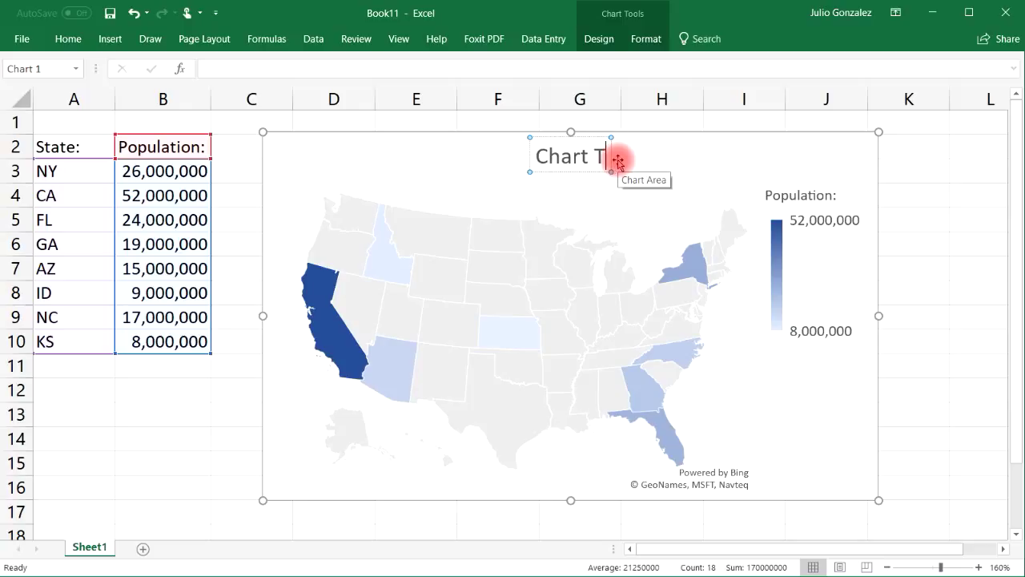
pyautogui.press('BackSpace')
pyautogui.press('BackSpace')
pyautogui.write('Popu')
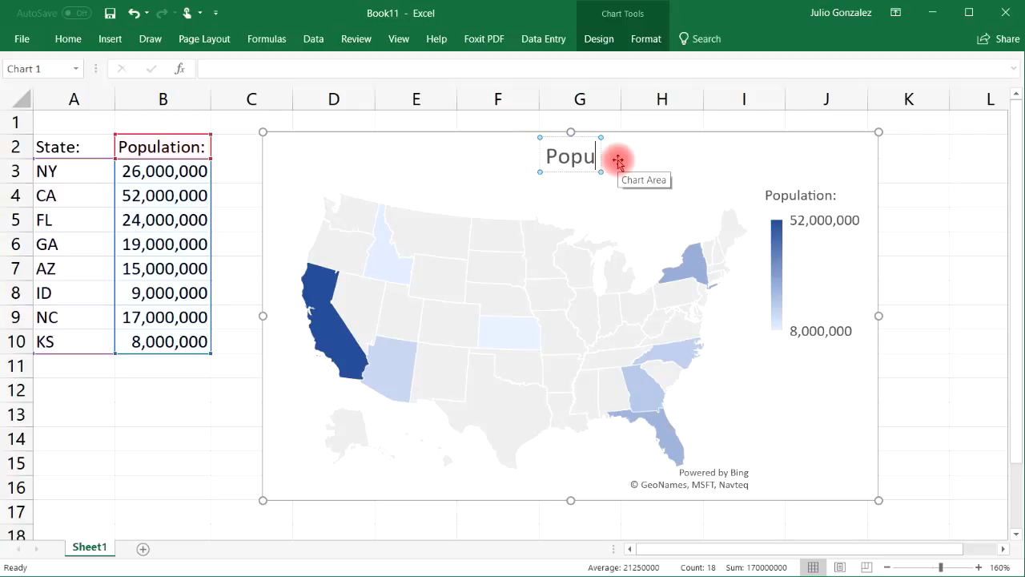
pyautogui.write('lation By')
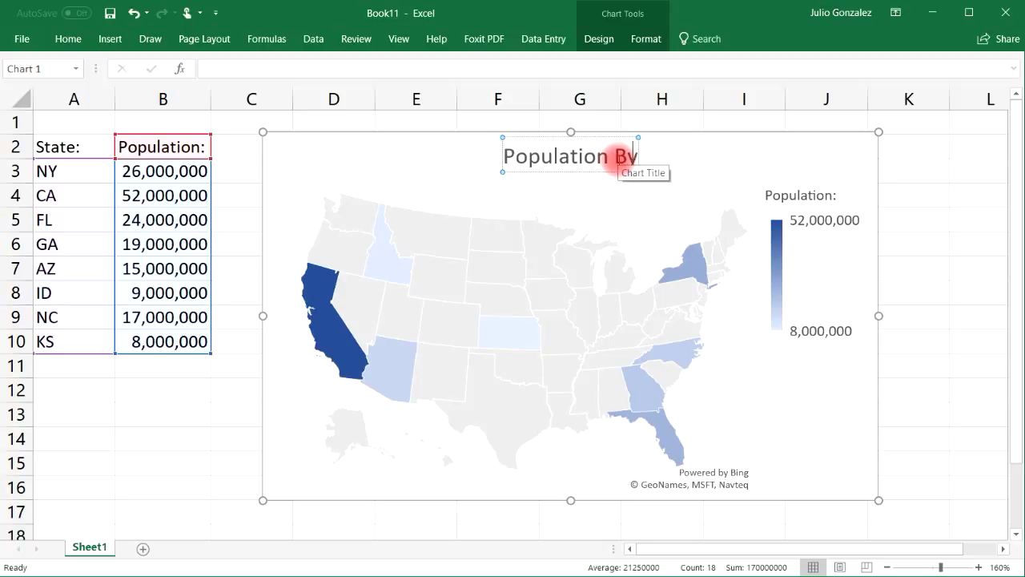
pyautogui.write(' State')
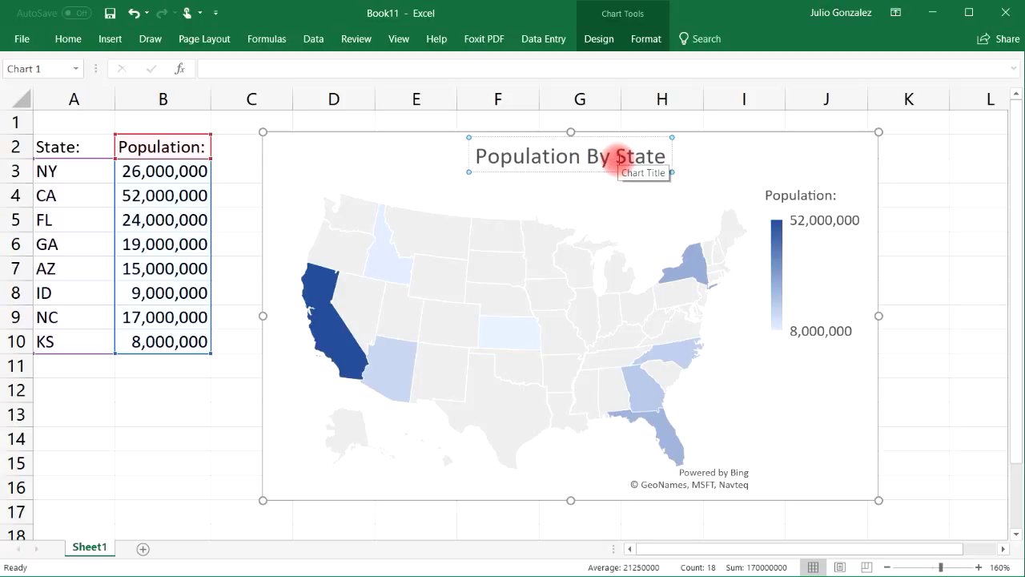
# Step: Remove the legend from the map chart and add it back
pyautogui.click(811, 244)
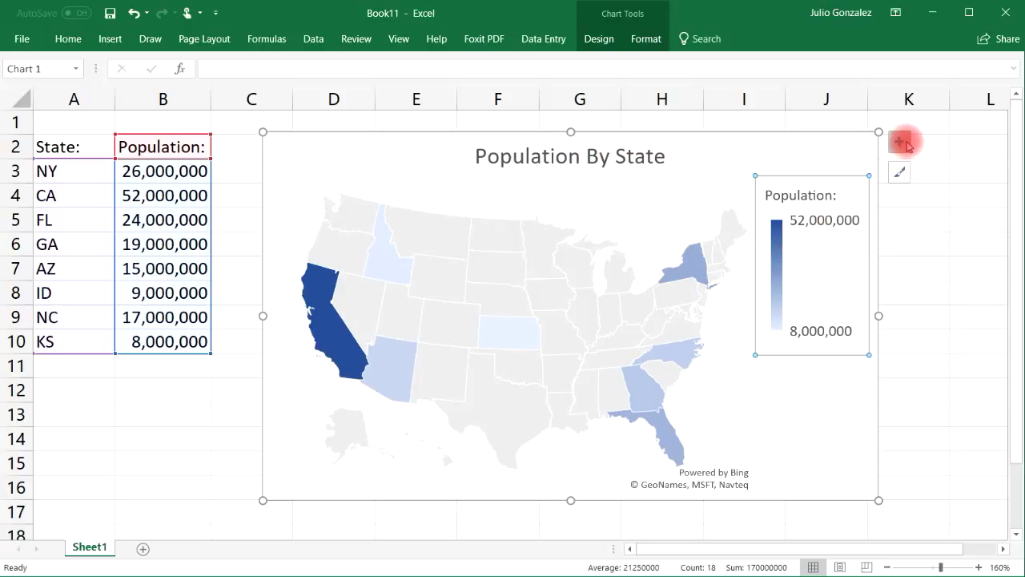
pyautogui.click(901, 143)
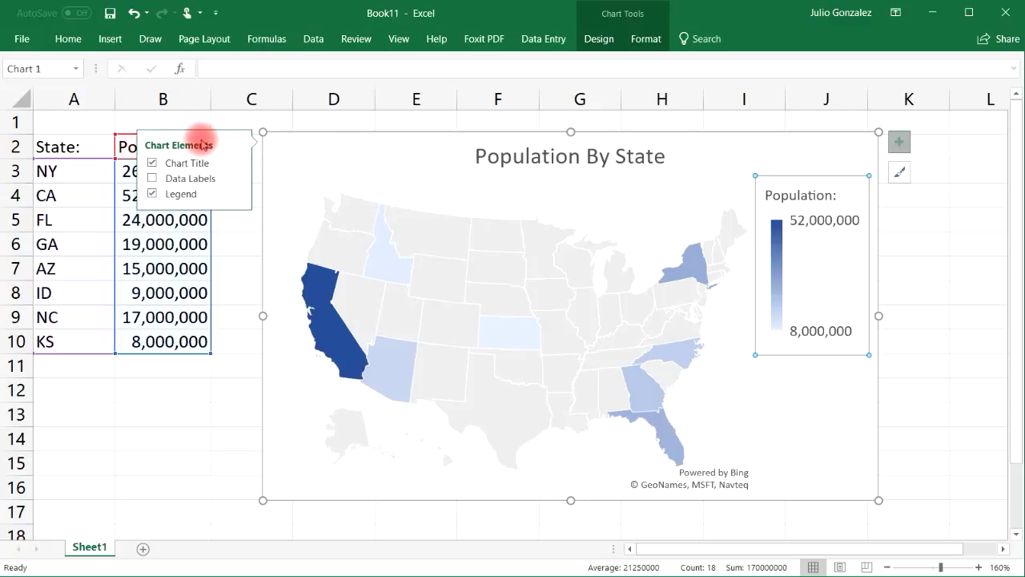
pyautogui.click(153, 194)
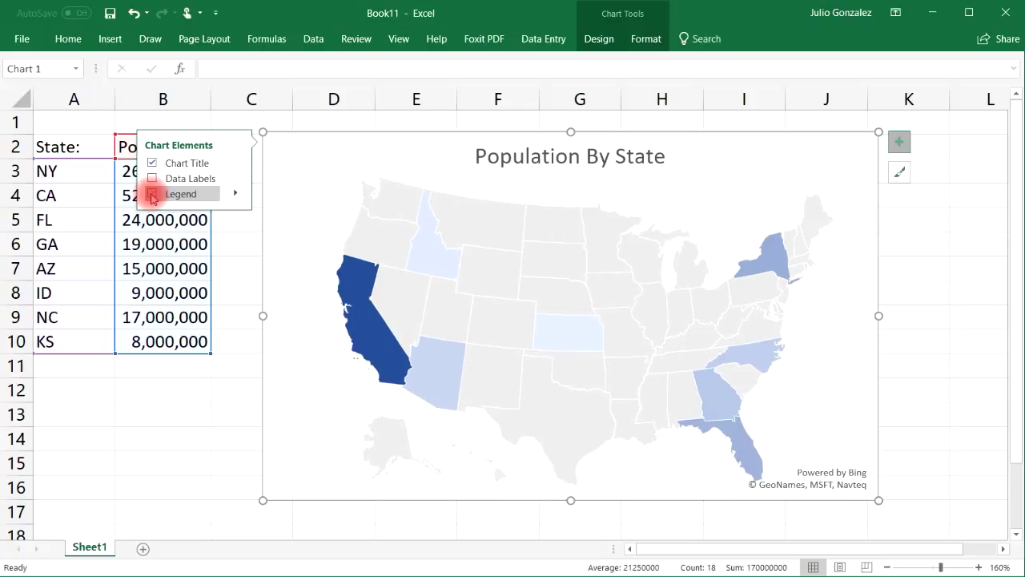
pyautogui.click(153, 195)
# Step: Add data labels to the map chart, look through their format options, and remove the labels again
pyautogui.click(152, 179)
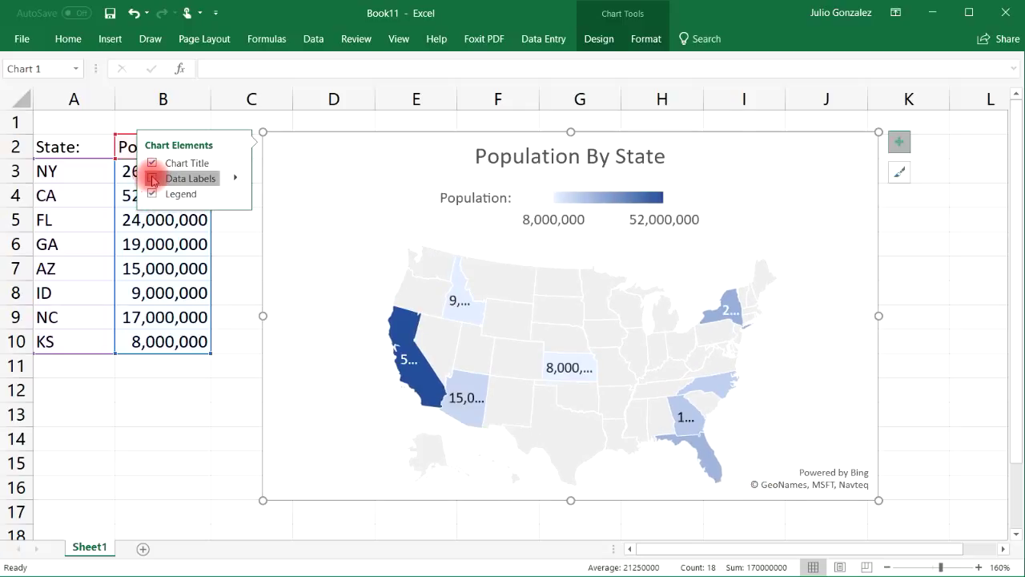
pyautogui.click(236, 178)
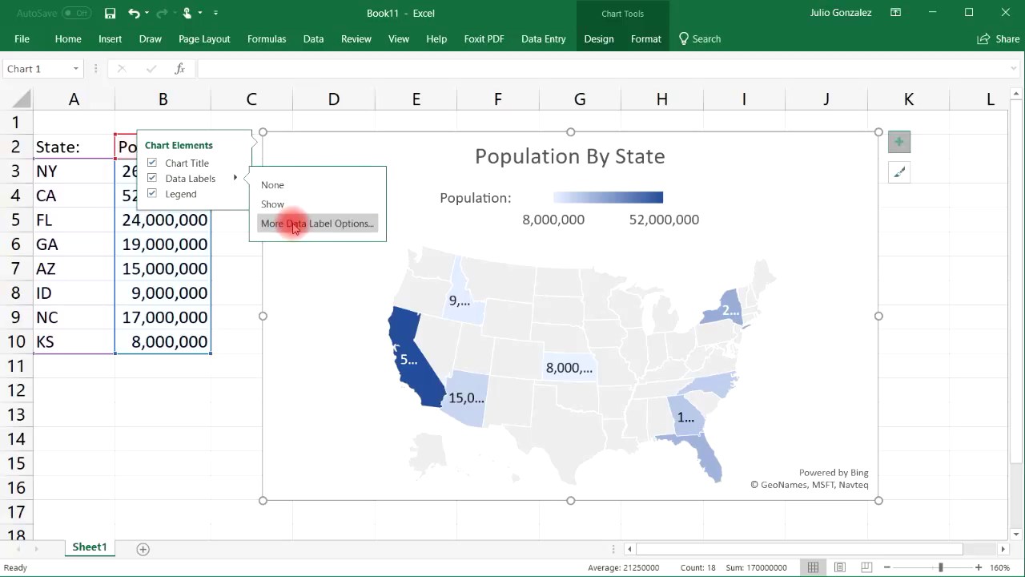
pyautogui.click(293, 223)
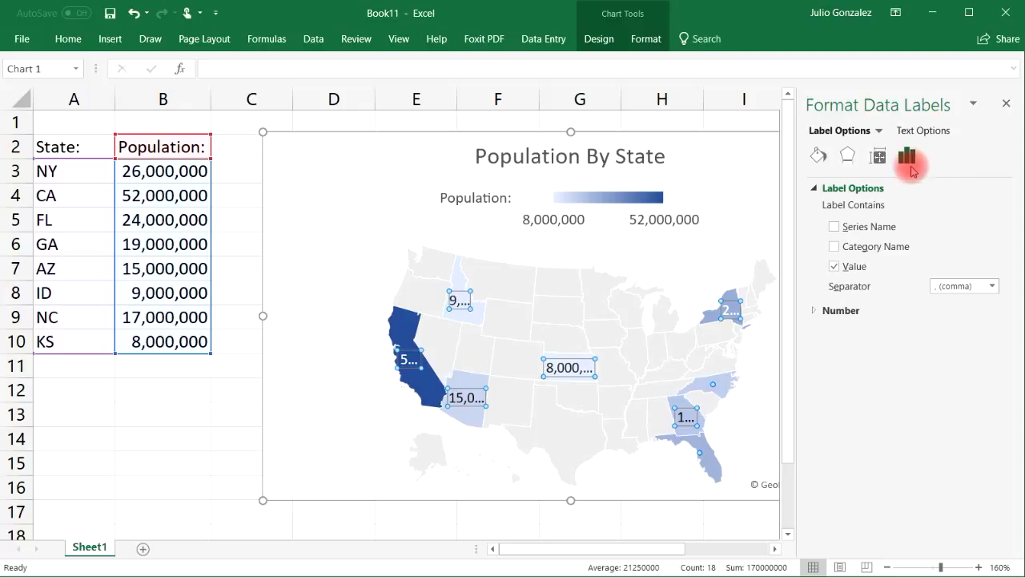
pyautogui.click(1006, 103)
pyautogui.click(899, 142)
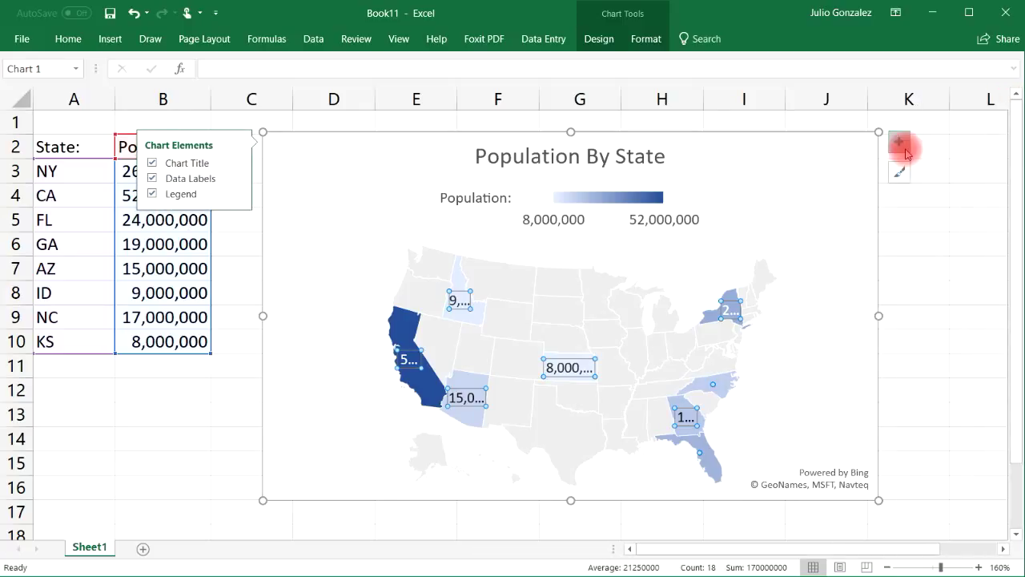
pyautogui.click(152, 178)
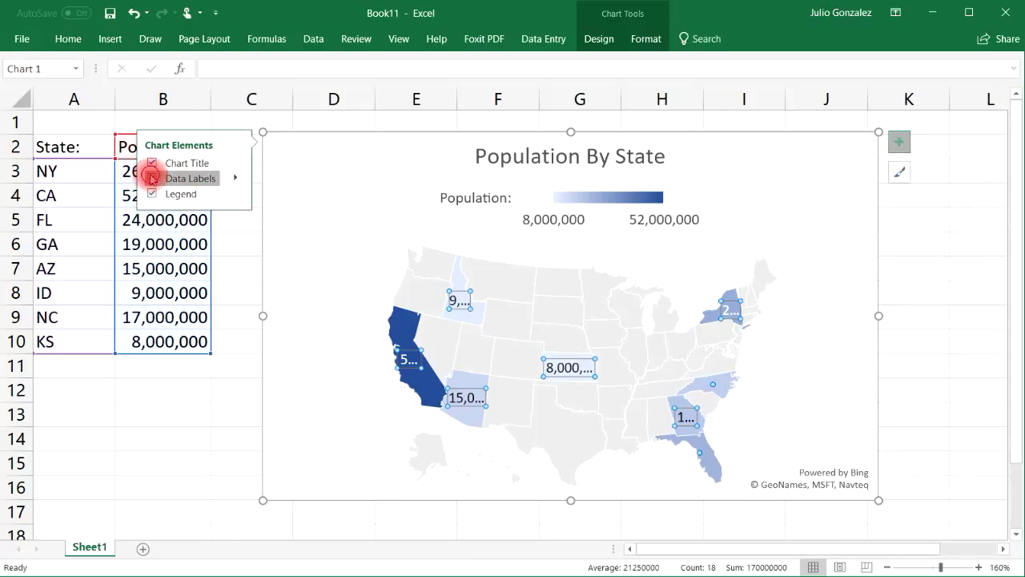
pyautogui.click(900, 142)
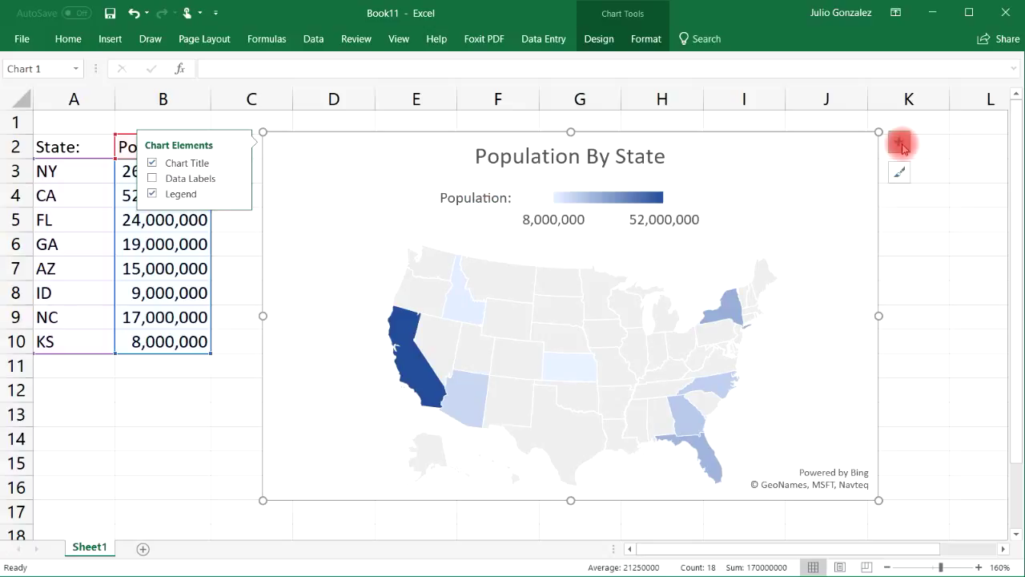
pyautogui.click(899, 145)
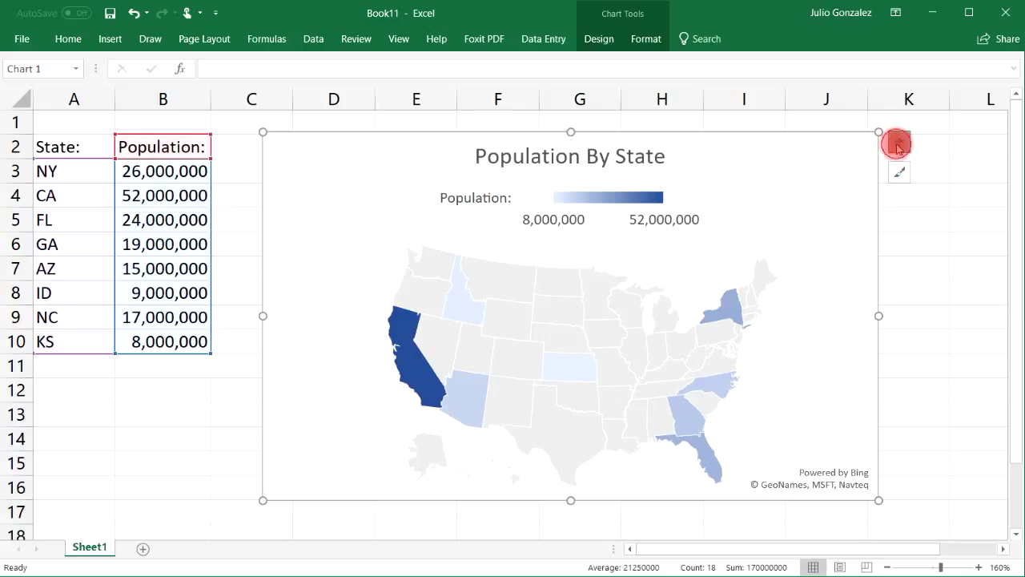
# Step: Try the third and fourth Colorful palettes on the map chart, and apply the light-to-dark blue Monochromatic palette
pyautogui.click(900, 172)
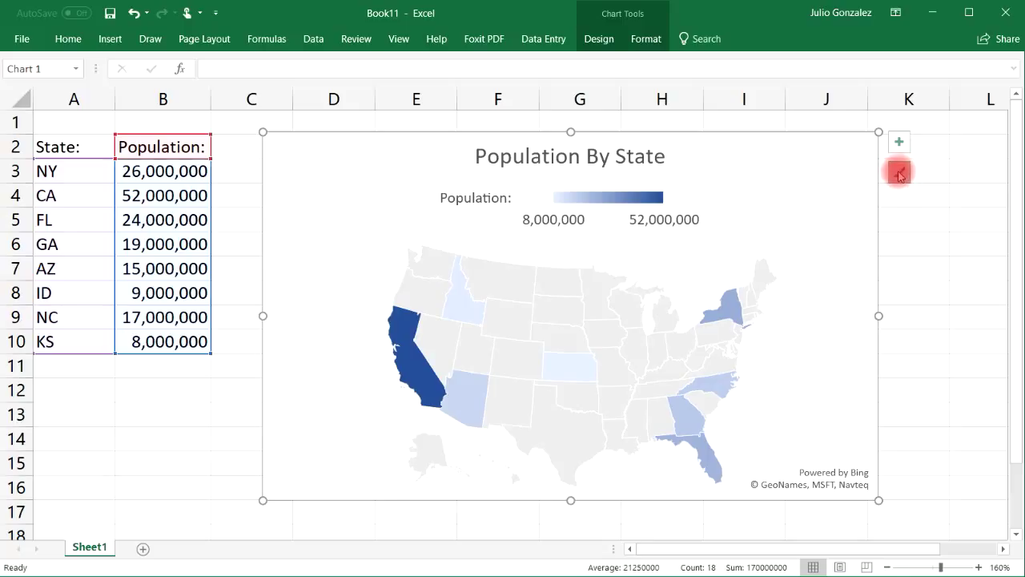
pyautogui.click(124, 174)
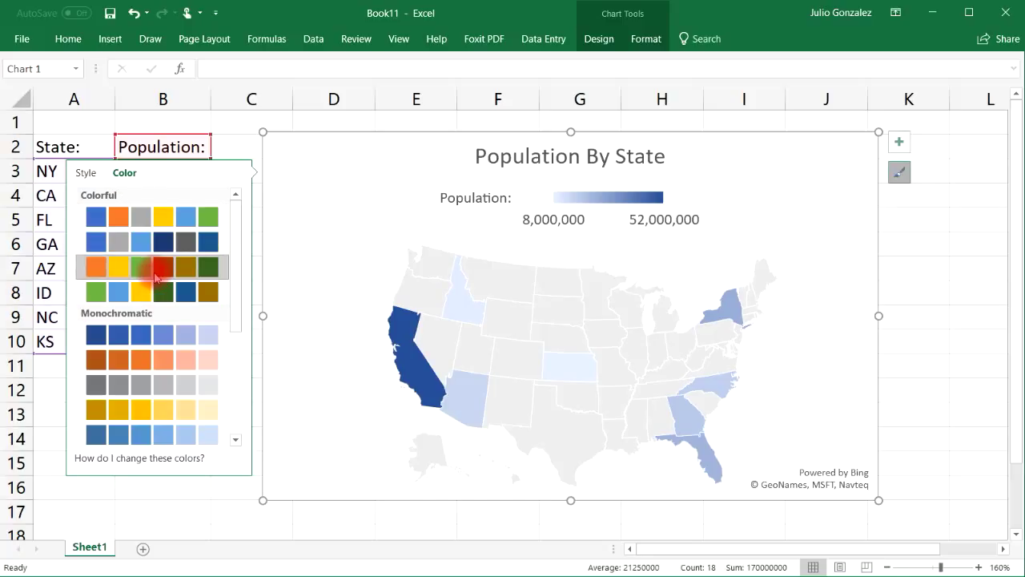
pyautogui.click(152, 269)
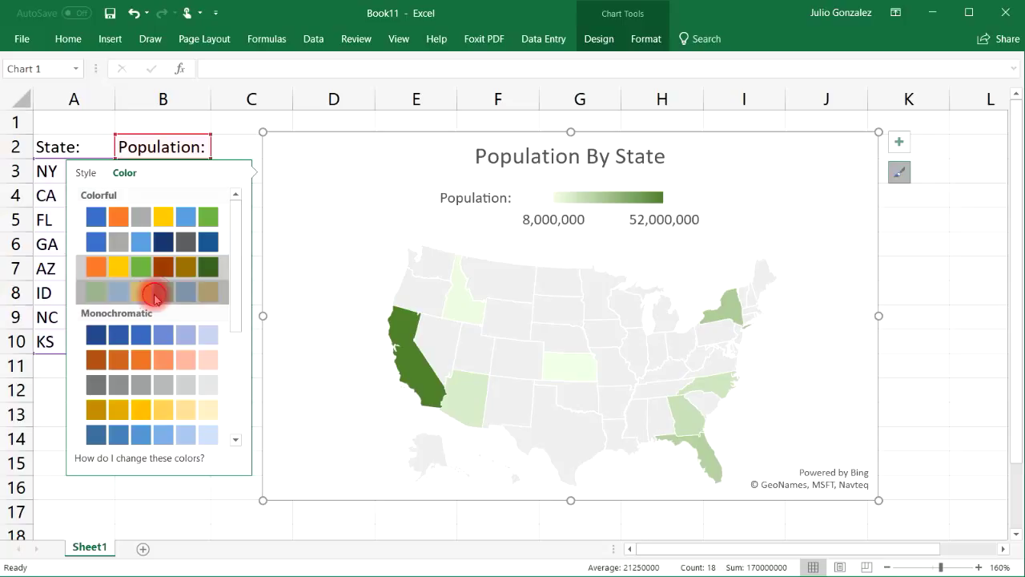
pyautogui.click(154, 299)
pyautogui.click(155, 268)
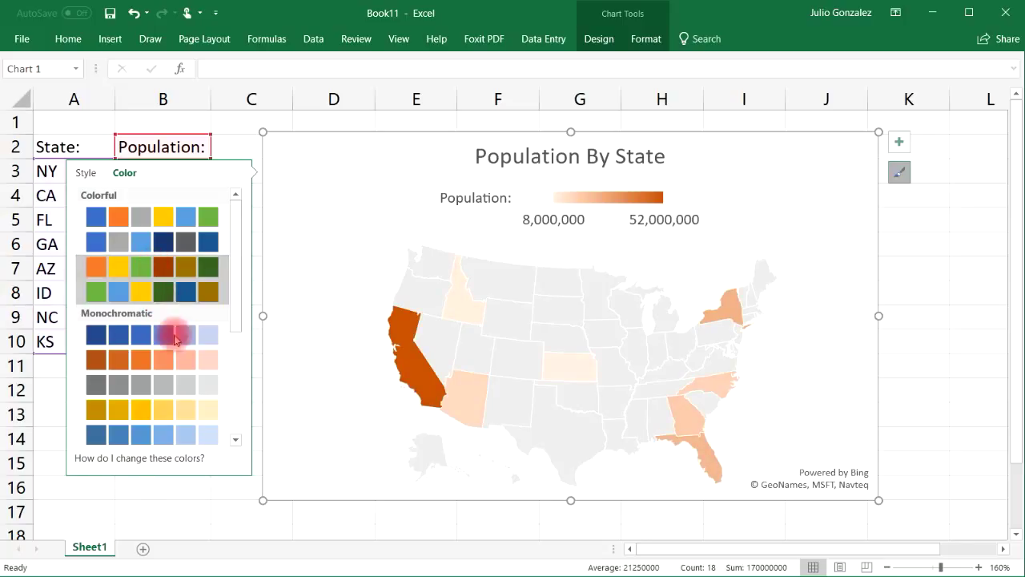
pyautogui.moveTo(236, 297); pyautogui.dragTo(233, 344)
pyautogui.scroll(-1, 167, 313)
pyautogui.scroll(1, 161, 276)
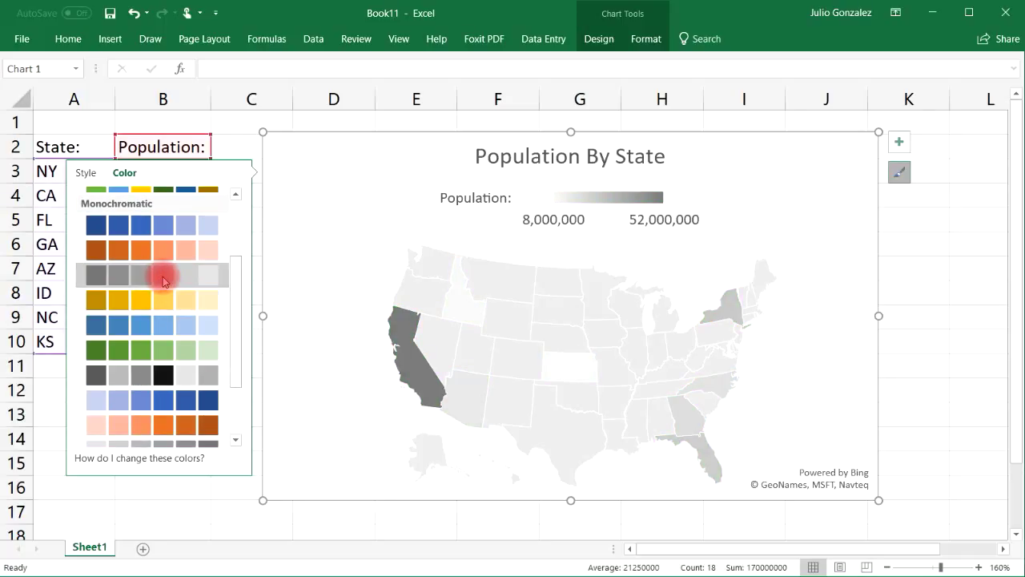
pyautogui.moveTo(232, 313); pyautogui.dragTo(232, 377)
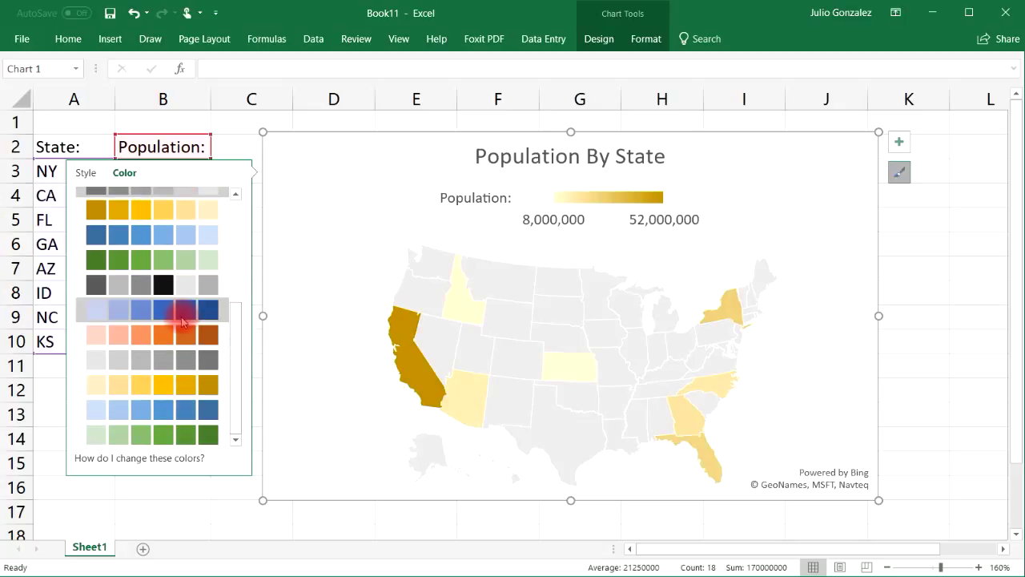
pyautogui.click(183, 320)
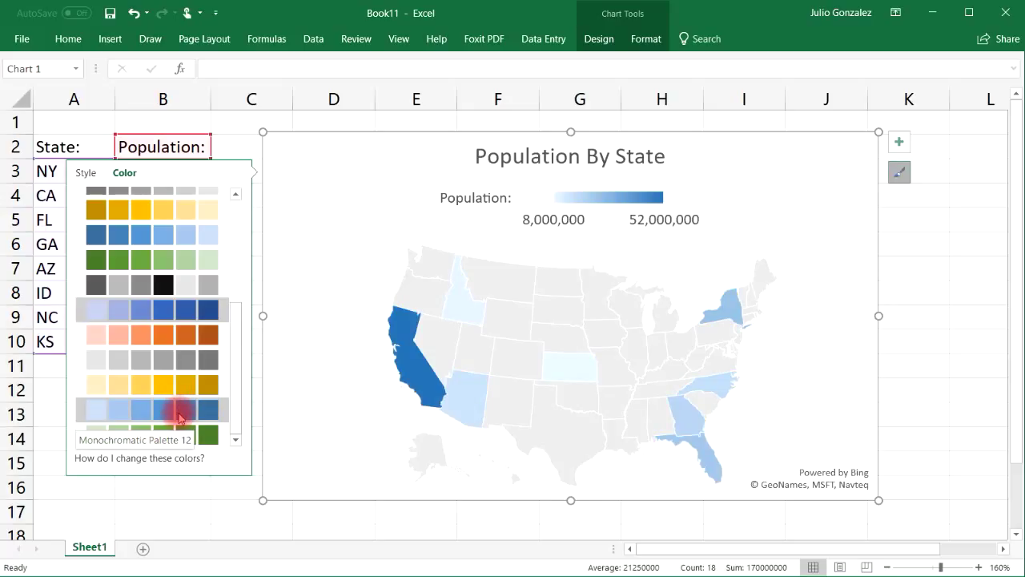
# Step: Try the Office 2007 - 2010 theme colors on the workbook and switch back to the Office color set
pyautogui.click(220, 42)
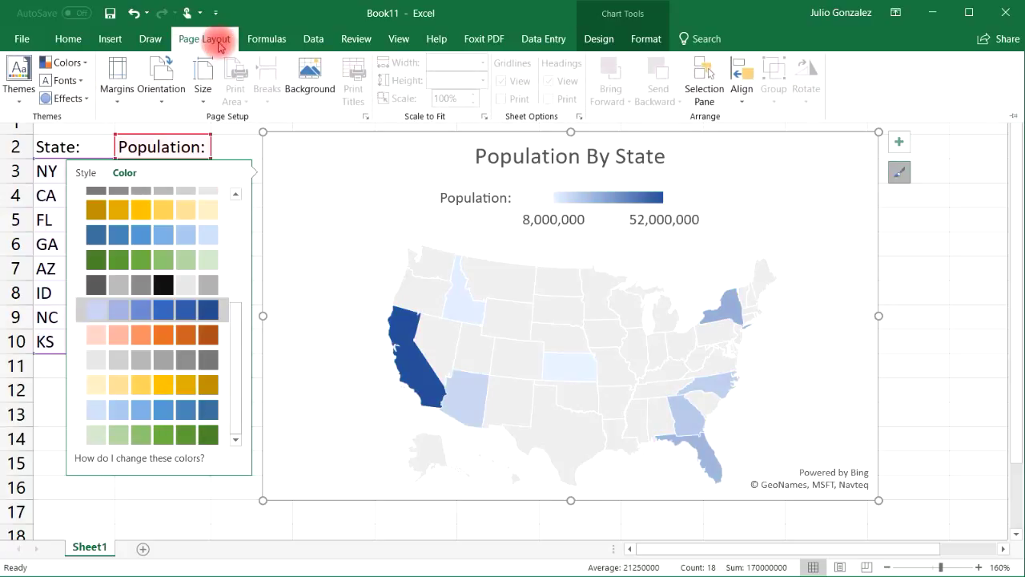
pyautogui.click(80, 64)
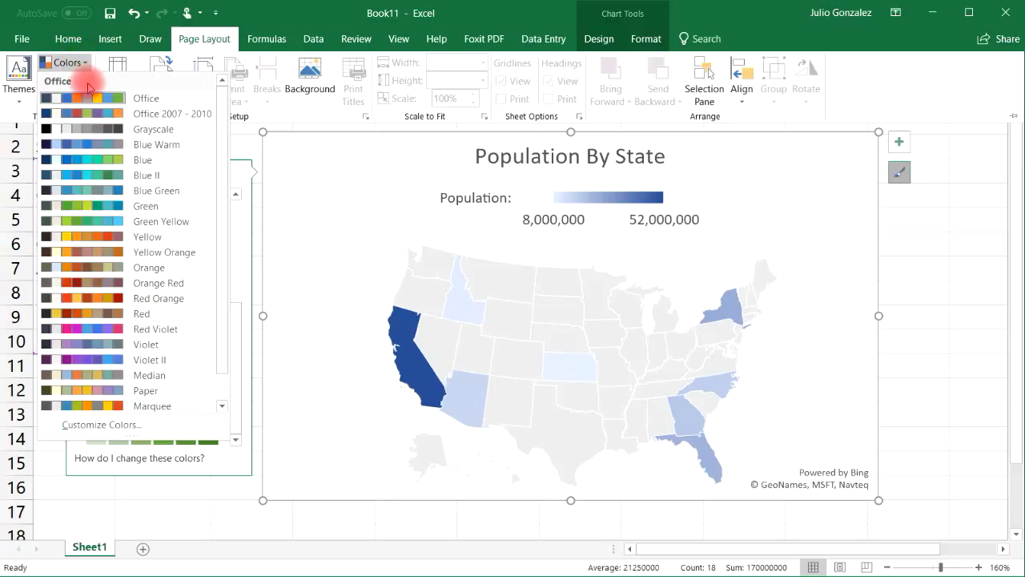
pyautogui.click(93, 110)
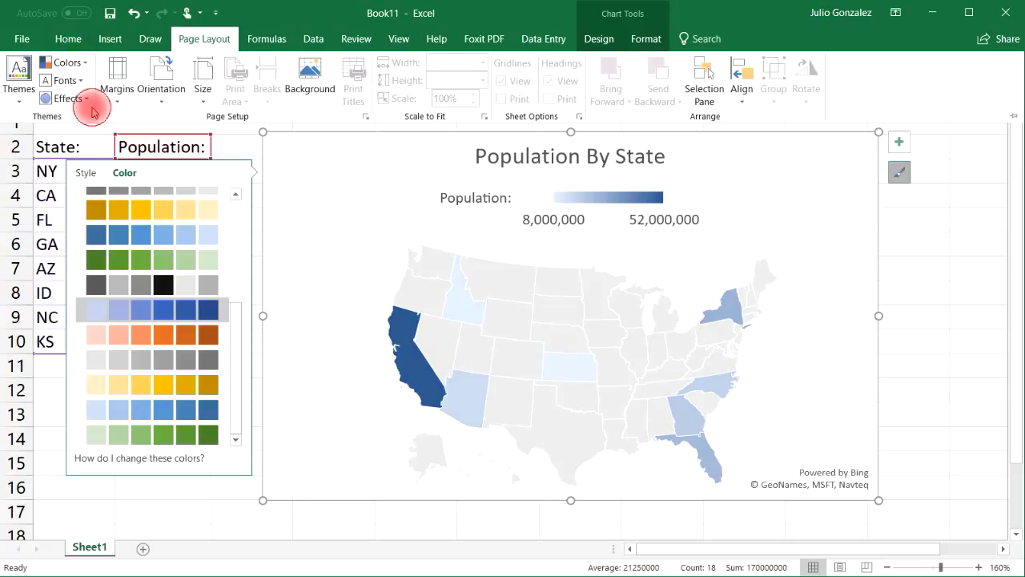
pyautogui.click(67, 63)
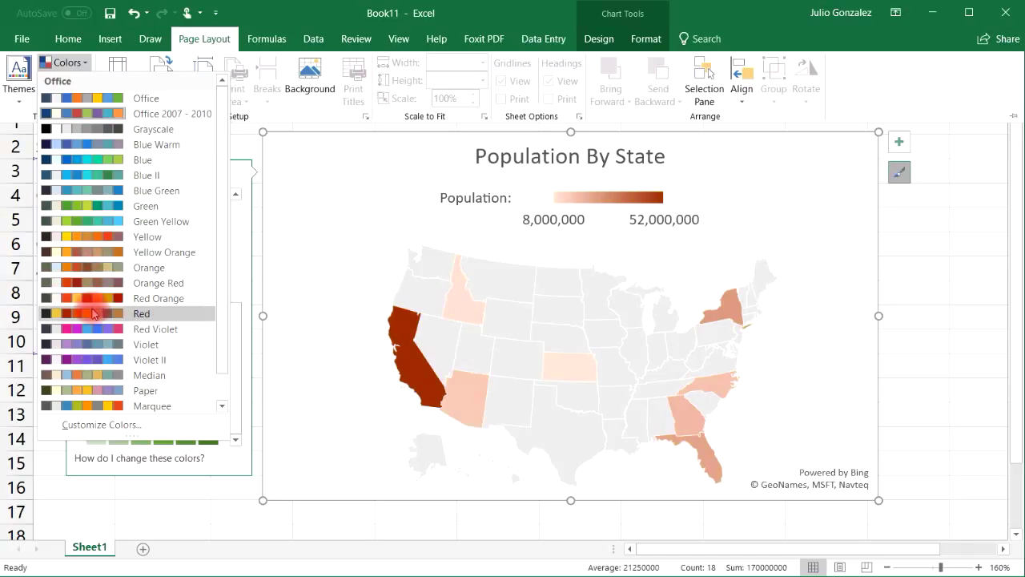
pyautogui.click(118, 102)
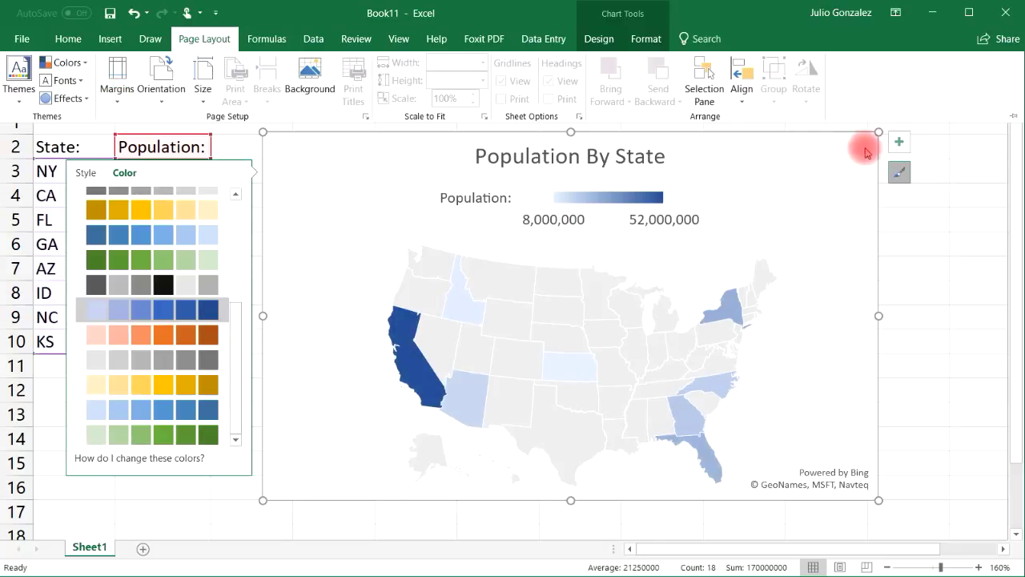
pyautogui.hotkey('ctrl', 'F1')
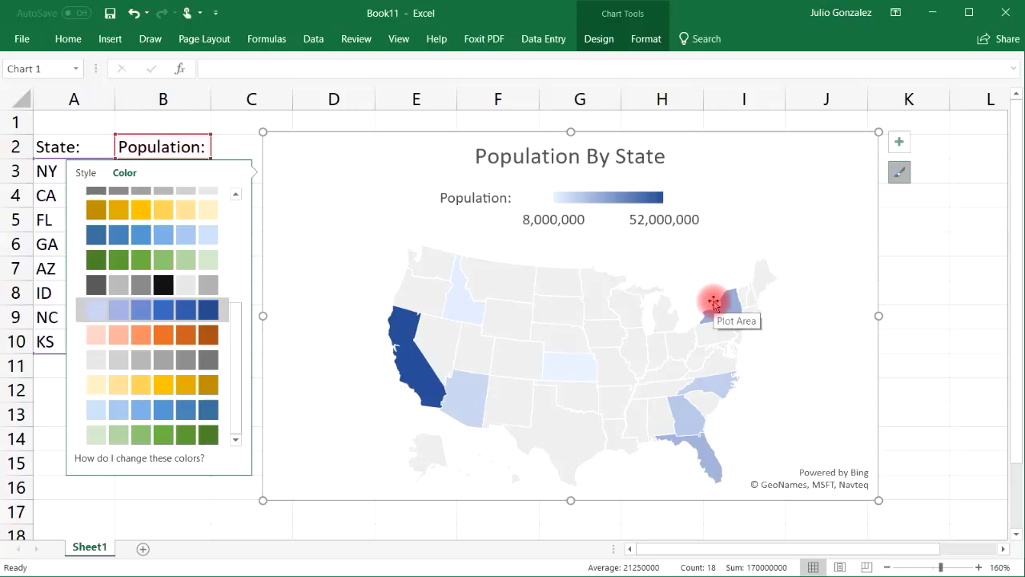
# Step: Delete the map chart and clear the state population data from A2:B10
pyautogui.click(892, 244)
pyautogui.click(851, 164)
pyautogui.press('Delete')
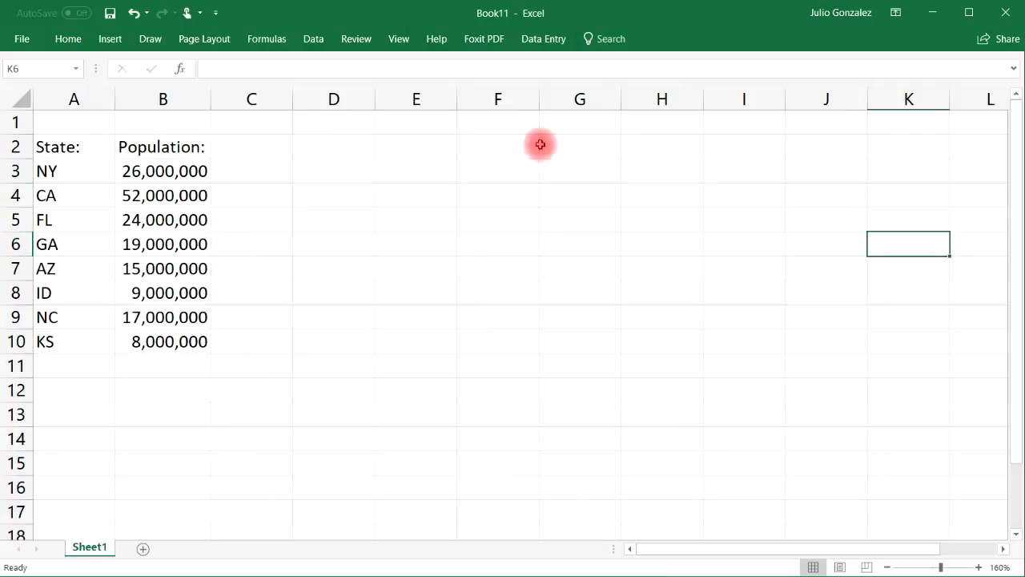
pyautogui.moveTo(72, 144); pyautogui.dragTo(165, 342)
pyautogui.press('Delete')
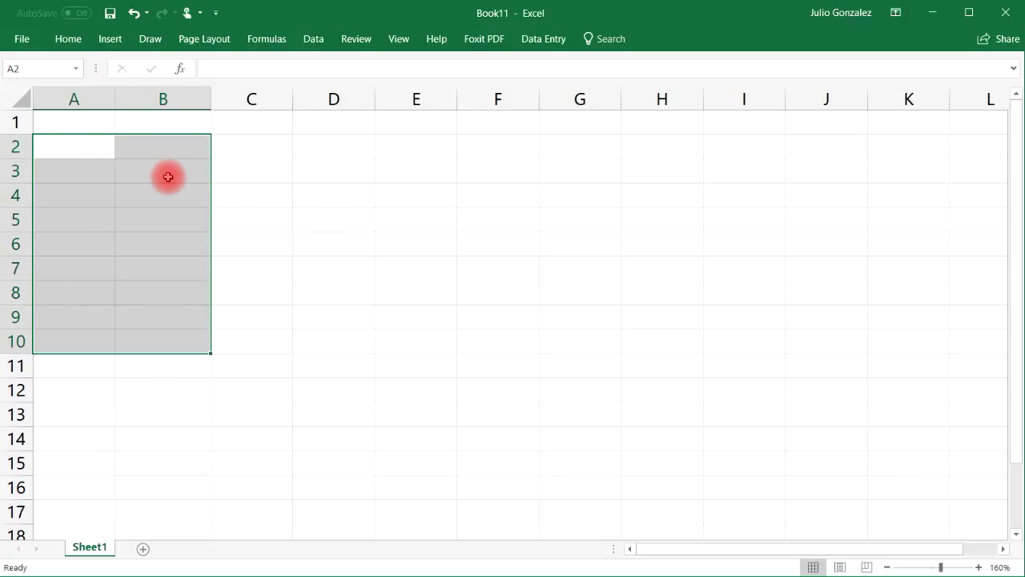
# Step: Enter the headers "Country:" in A2 and "Population:" in B2
pyautogui.click(76, 145)
pyautogui.write('Countr')
pyautogui.press('Tab')
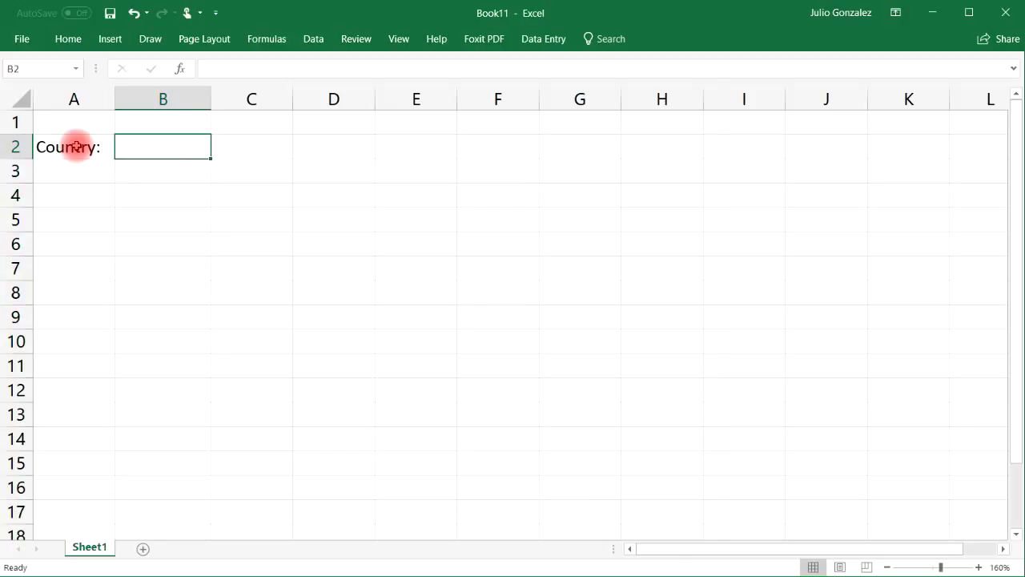
pyautogui.write('Population:')
pyautogui.press('Return')
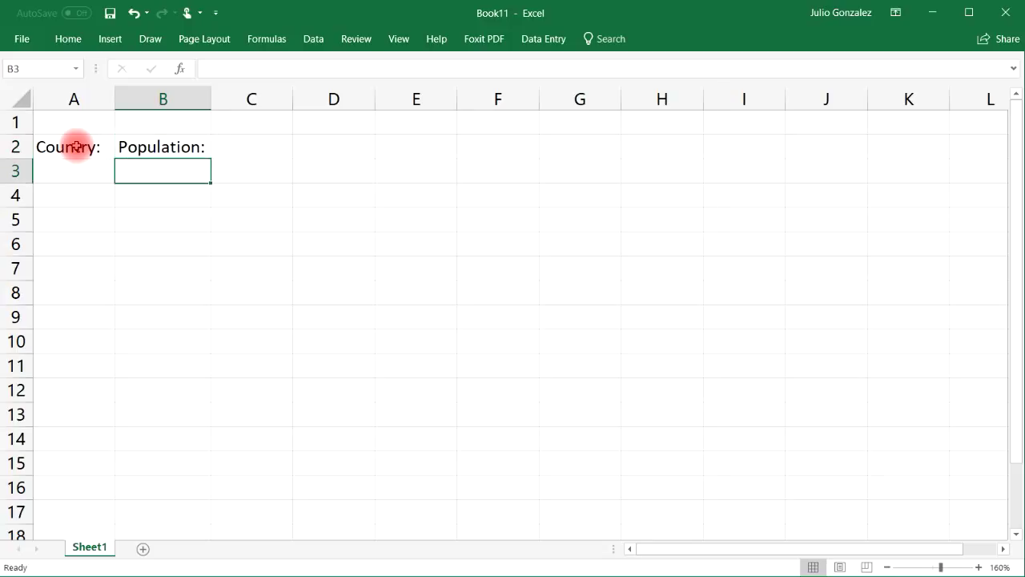
# Step: Enter United States in A3 and widen column A to fit the country name
pyautogui.press('Left')
pyautogui.write('U')
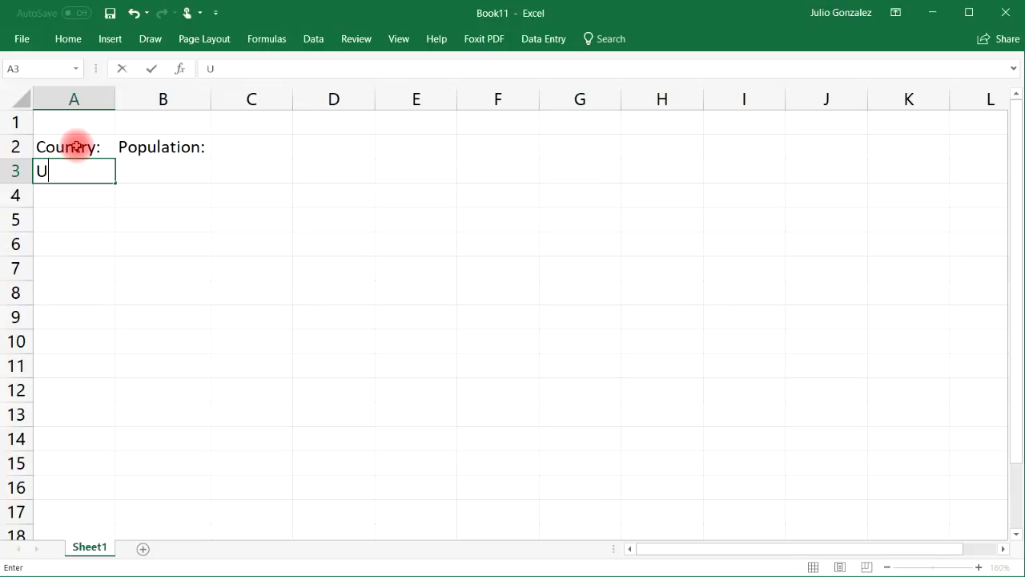
pyautogui.write('nited States')
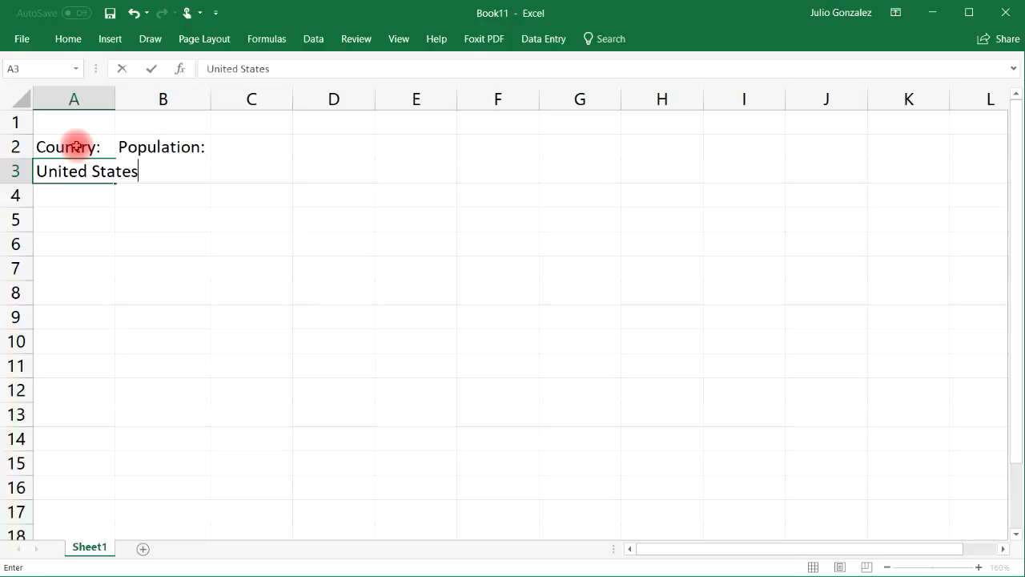
pyautogui.press('Return')
pyautogui.moveTo(115, 99); pyautogui.dragTo(147, 99)
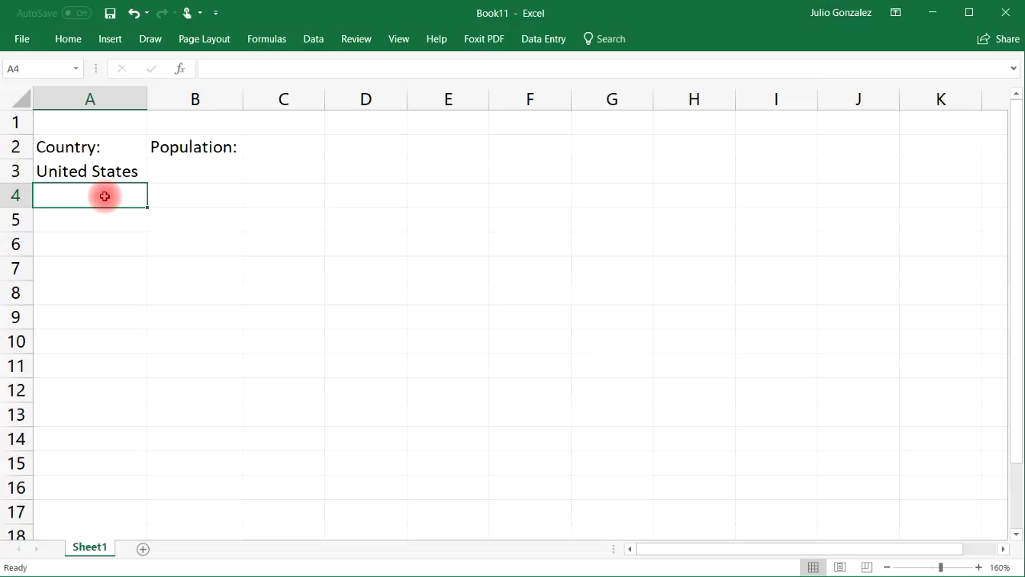
# Step: List China, Brazil, India, Costa Rica and Canada in cells A4 to A8
pyautogui.write('China')
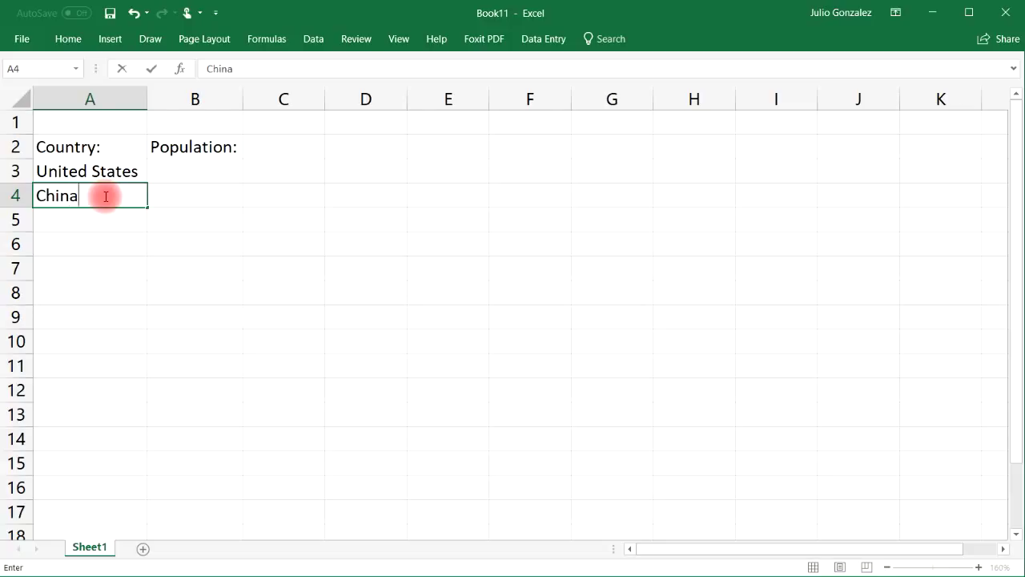
pyautogui.press('Return')
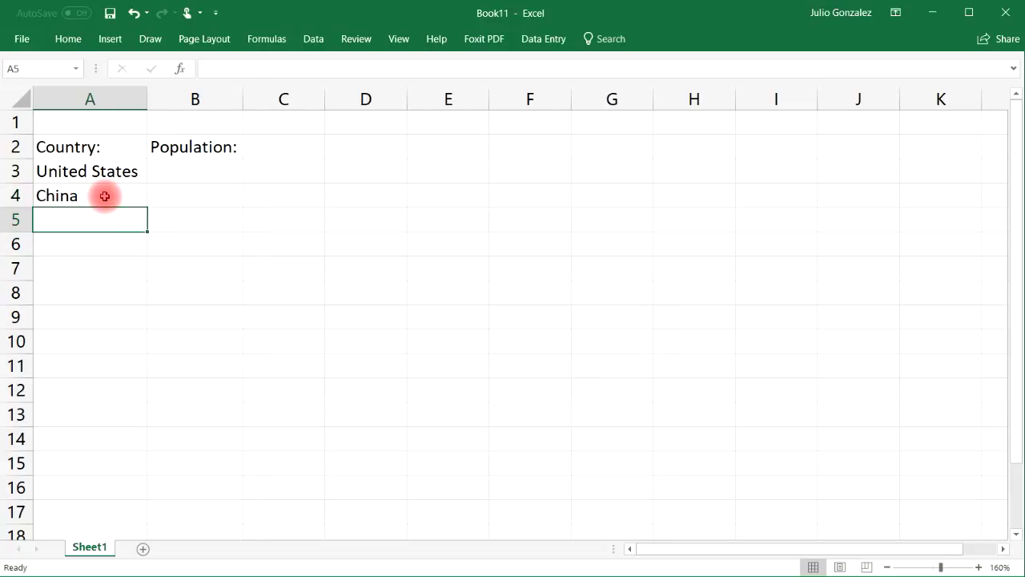
pyautogui.write('Brazil')
pyautogui.press('Return')
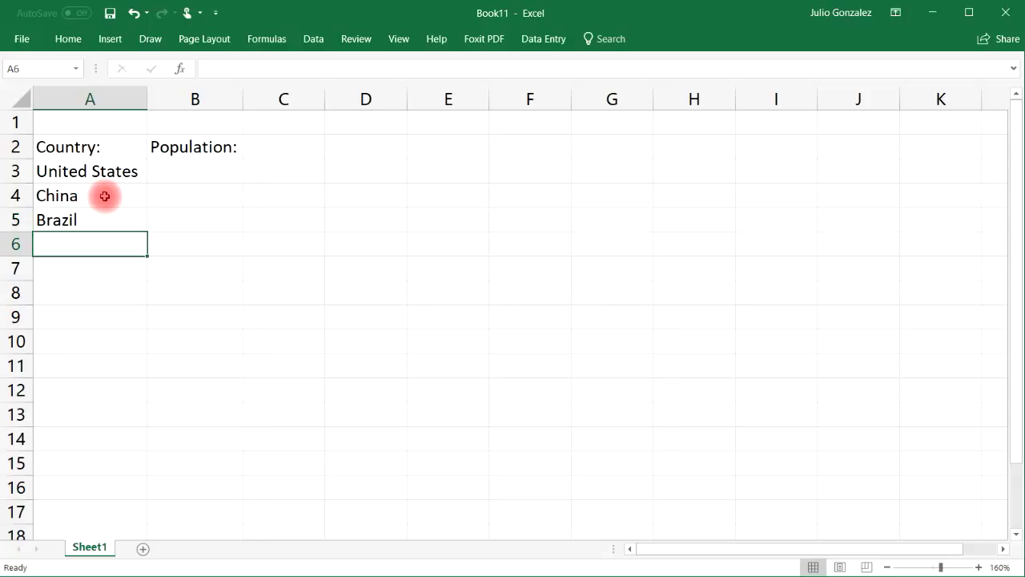
pyautogui.write('India')
pyautogui.press('Return')
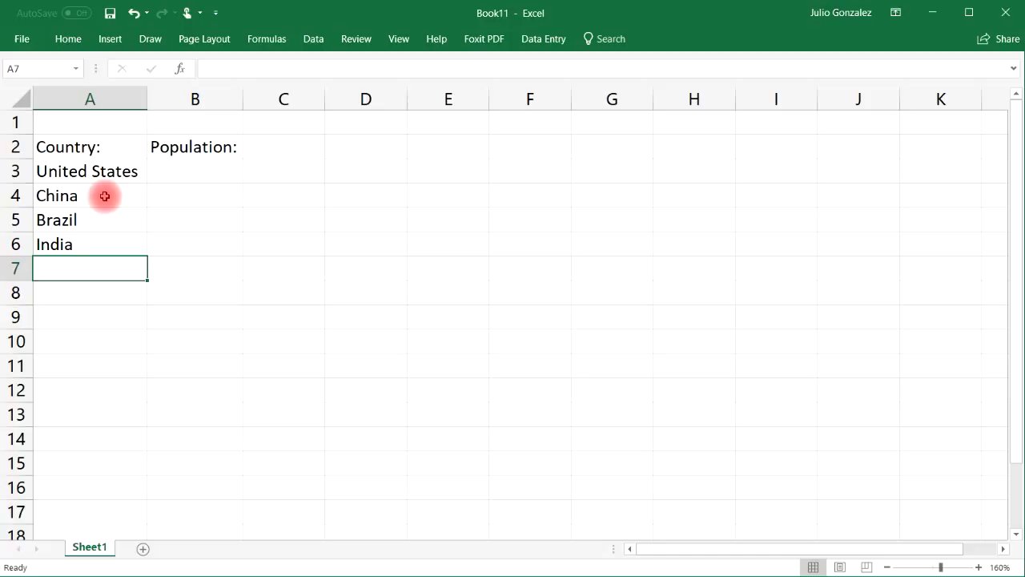
pyautogui.write('Costa Rica')
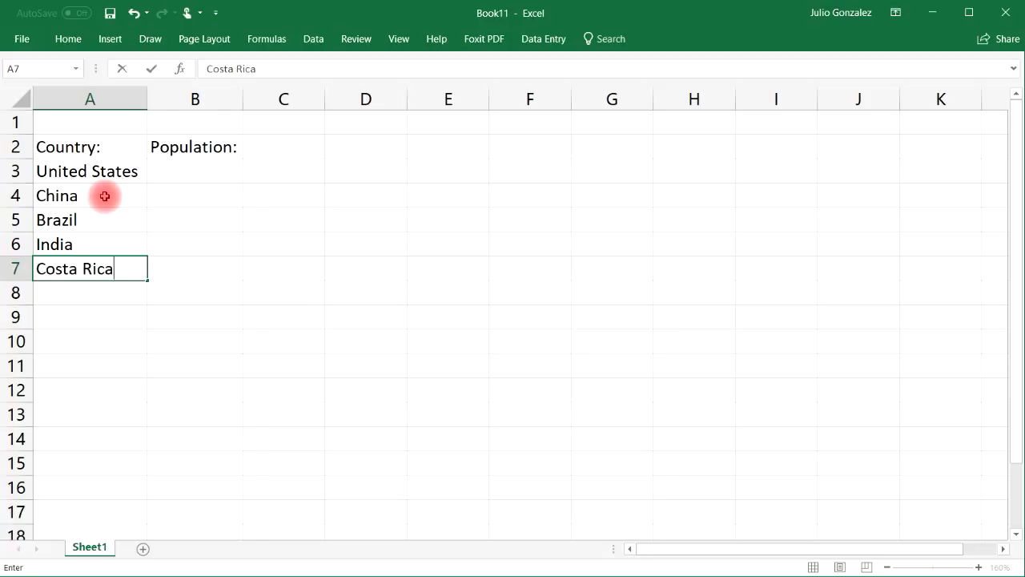
pyautogui.press('Return')
pyautogui.write('Canada')
pyautogui.press('Return')
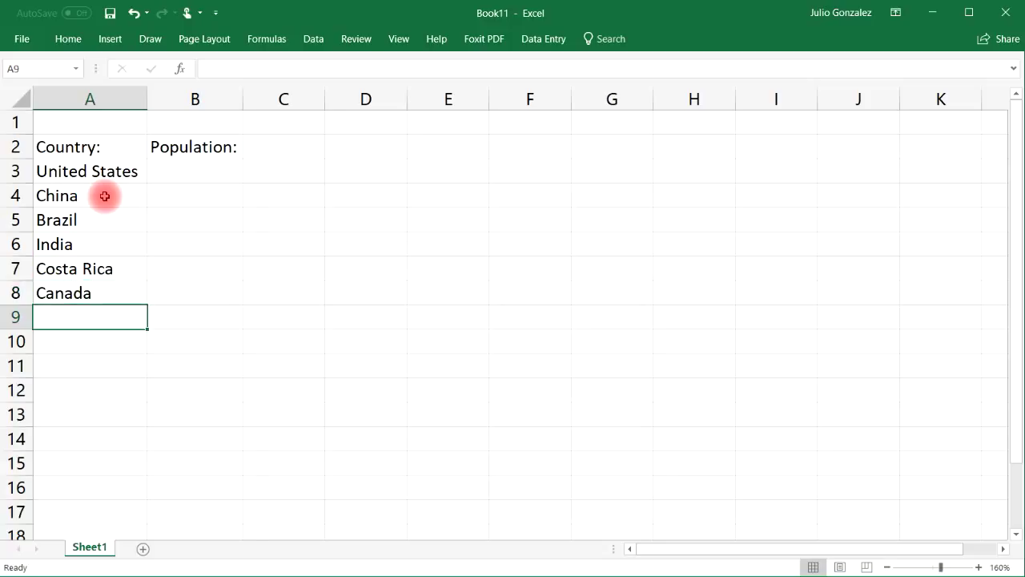
# Step: List Italy, France, Germany, Ethiopia and Kenya in cells A9 to A13
pyautogui.write('Ital')
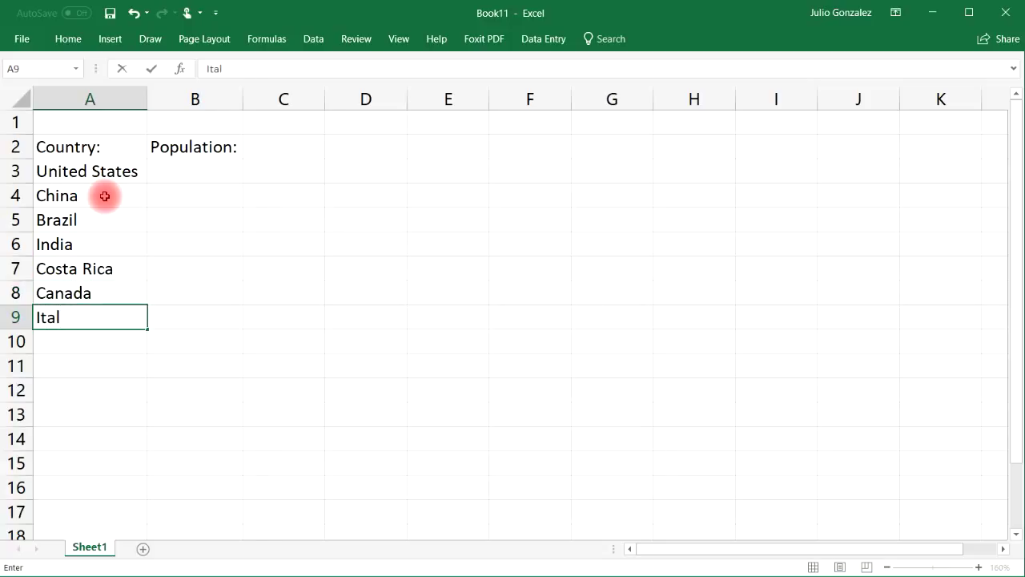
pyautogui.write('y')
pyautogui.press('Return')
pyautogui.write('France')
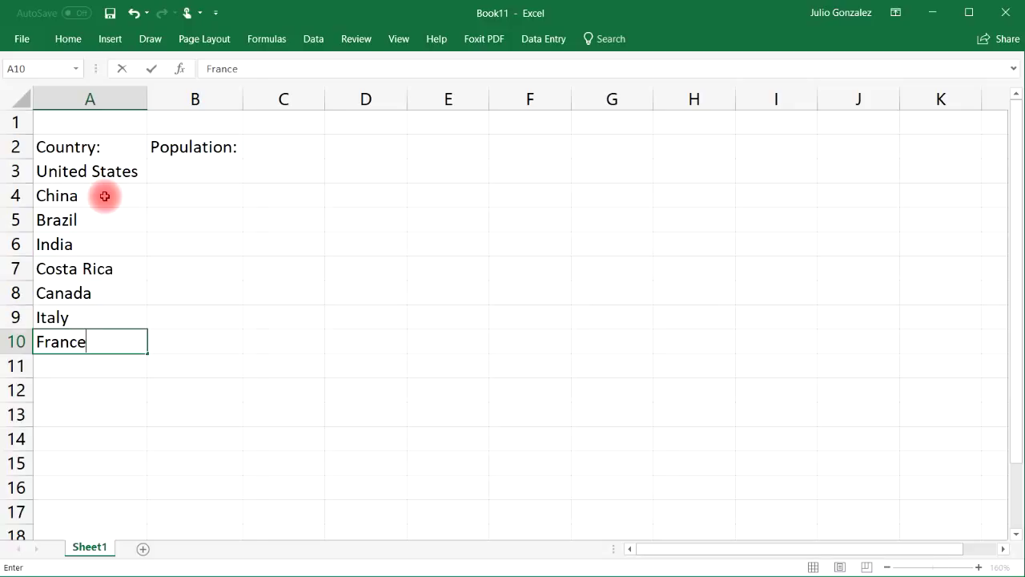
pyautogui.press('Return')
pyautogui.write('Germany')
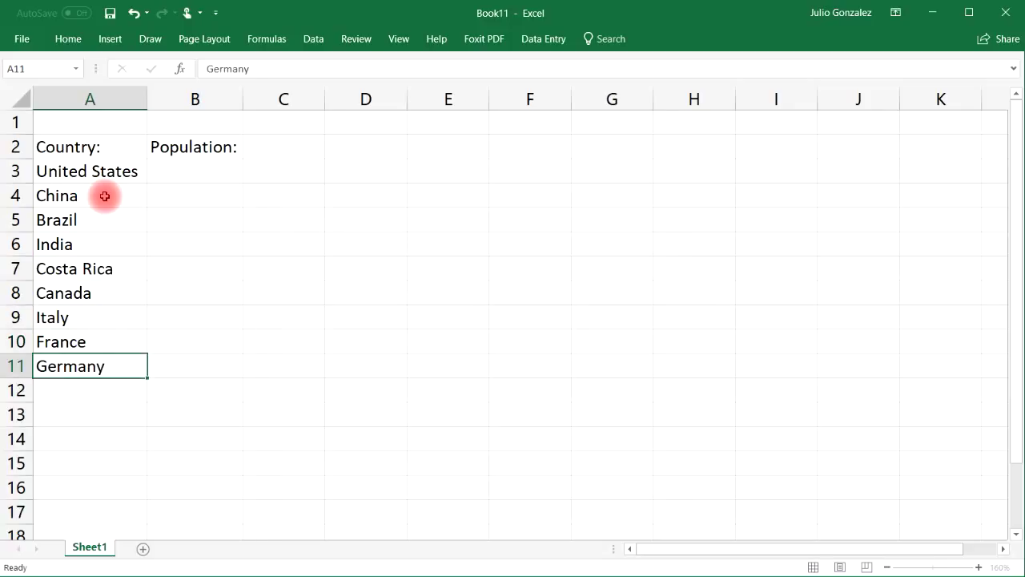
pyautogui.press('Return')
pyautogui.write('Ethip')
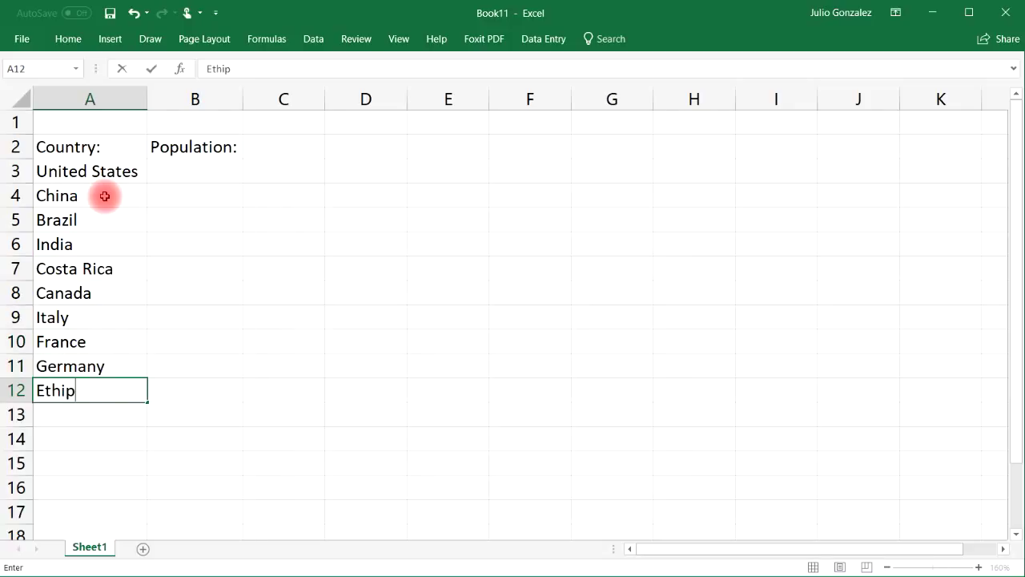
pyautogui.write('opia')
pyautogui.press('Return')
pyautogui.write('Kenya')
pyautogui.press('Return')
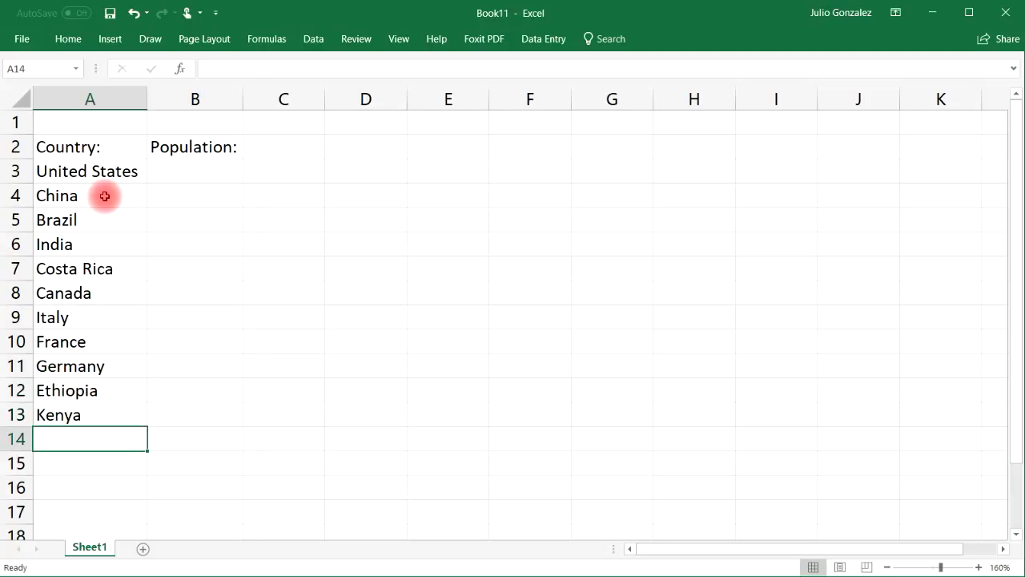
# Step: Enter 300,000,000 as the United States population in B3 and widen column B to fit the number
pyautogui.click(214, 175)
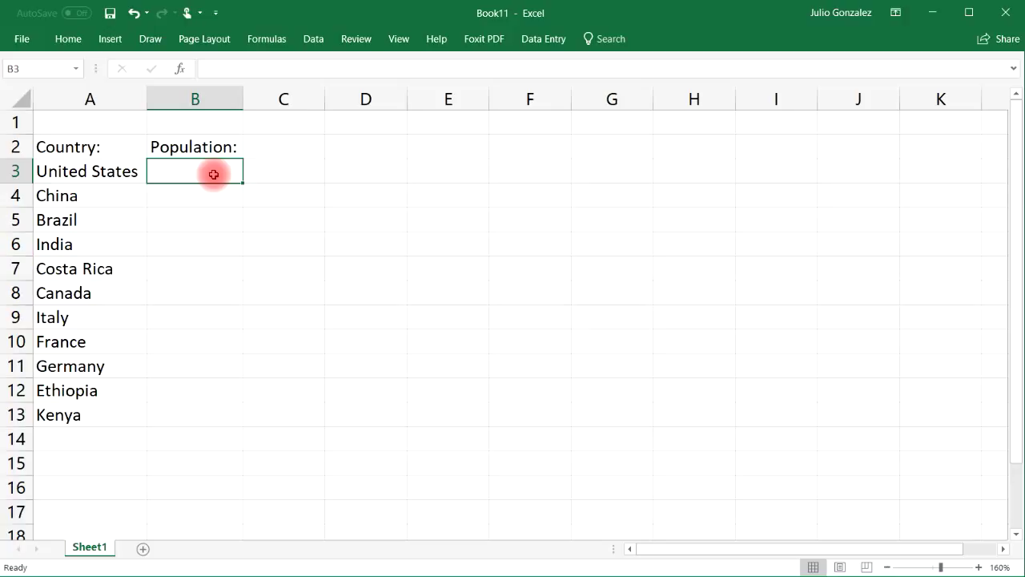
pyautogui.write('300,00')
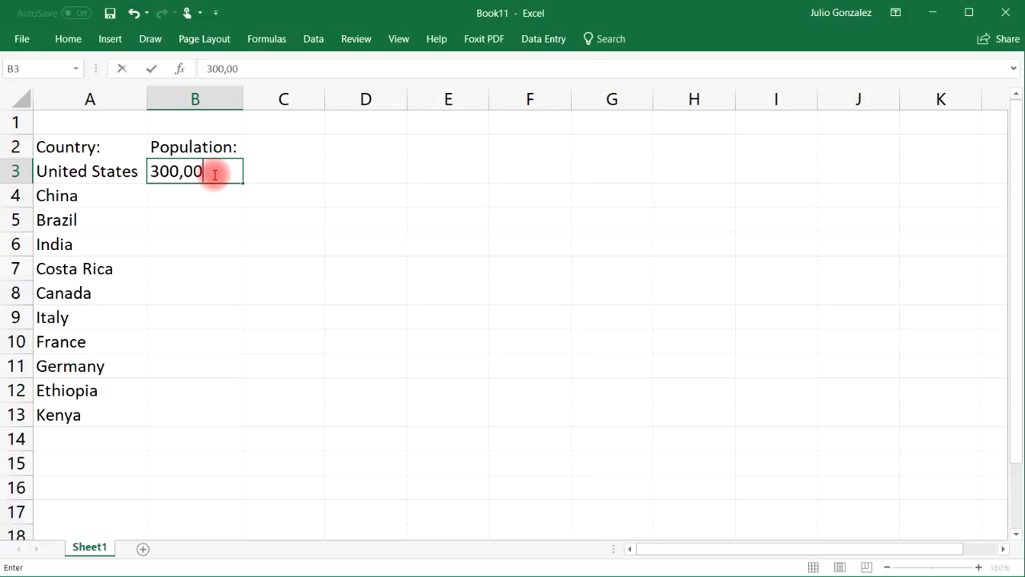
pyautogui.write('0,000')
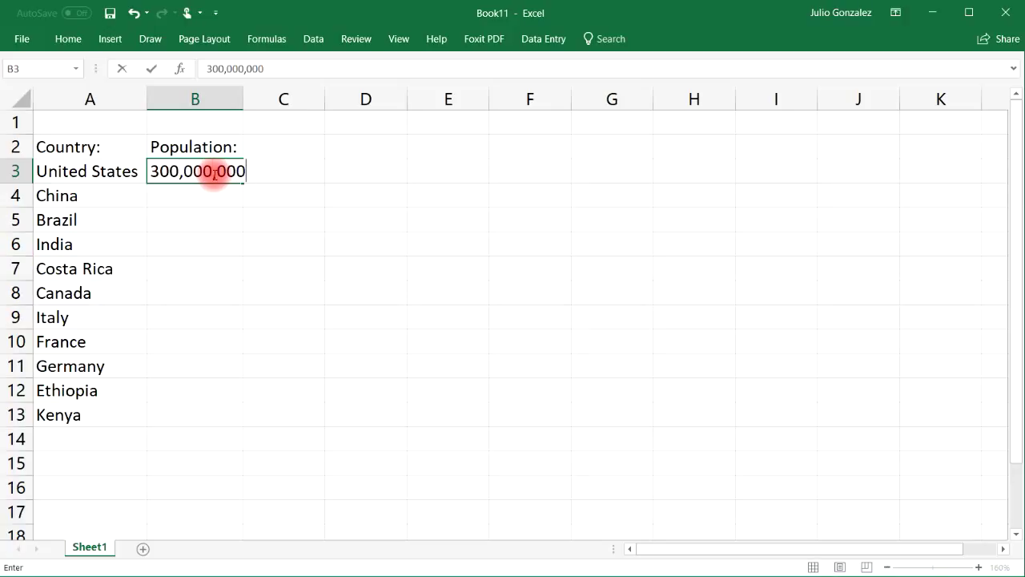
pyautogui.click(189, 196)
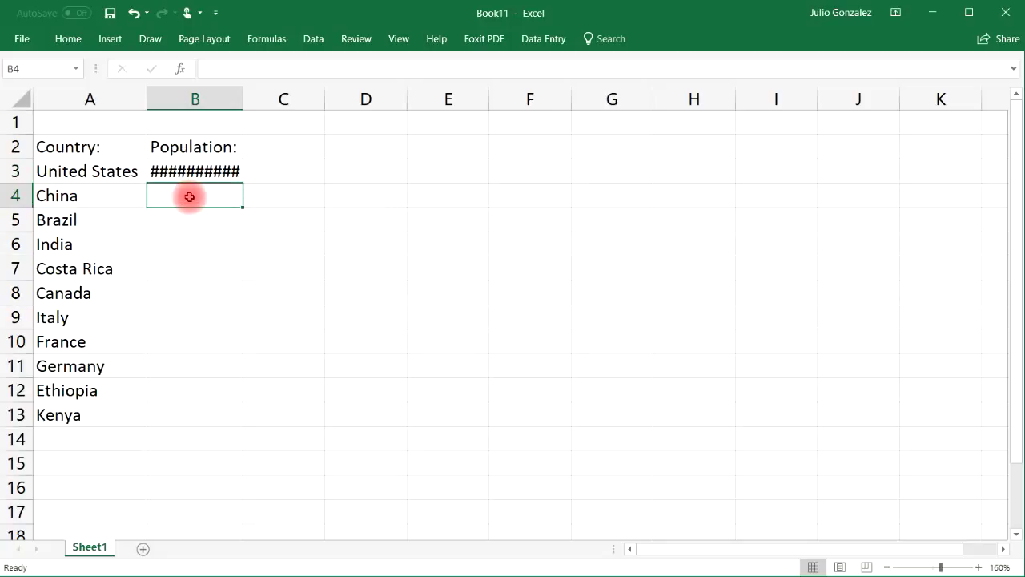
pyautogui.moveTo(243, 97); pyautogui.dragTo(271, 99)
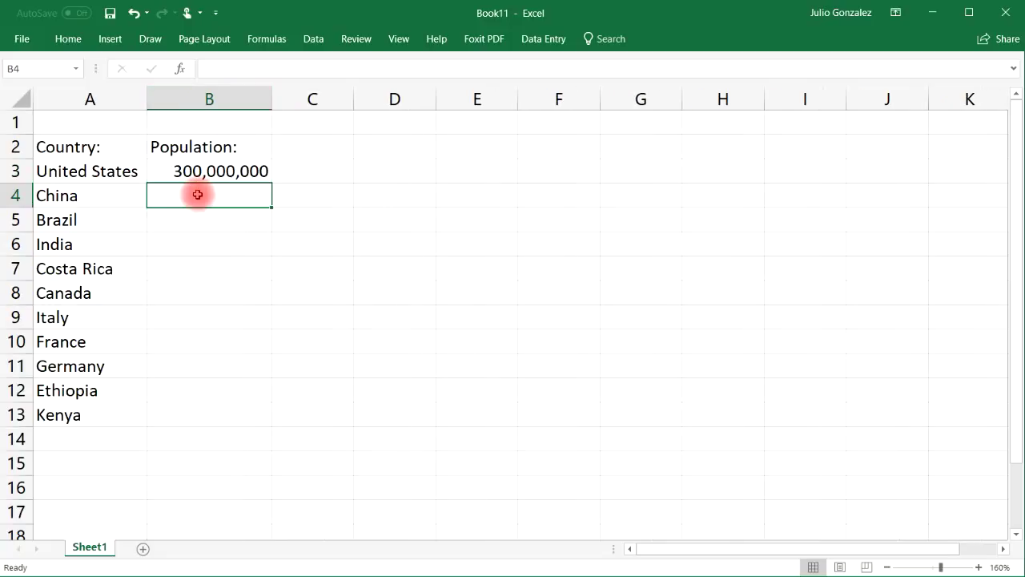
# Step: Enter the populations of China, Brazil and India in B4 to B6 as 1,000,000,000, 250,000,000 and 1,200,000,000
pyautogui.write('1,000,000')
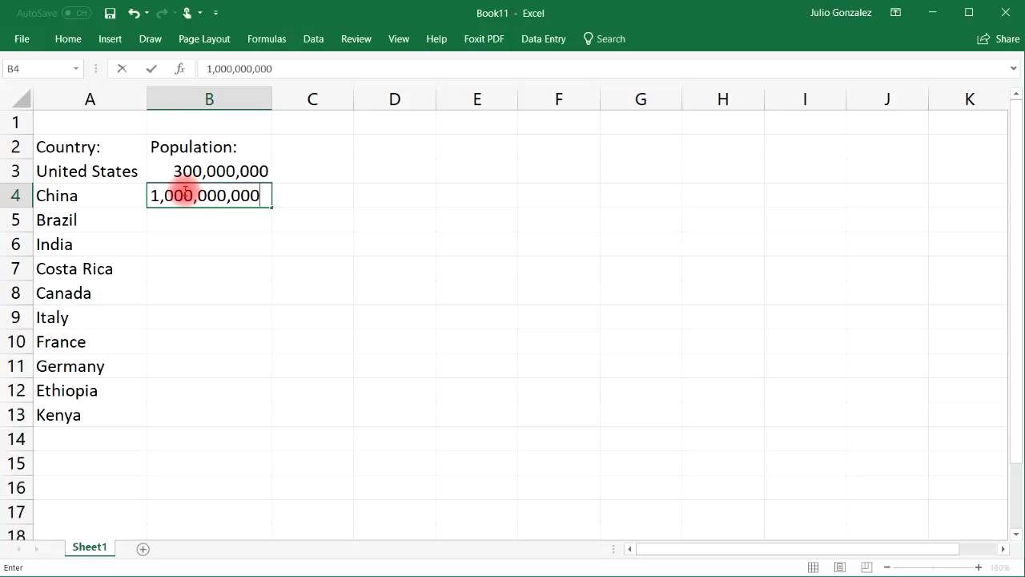
pyautogui.press('Return')
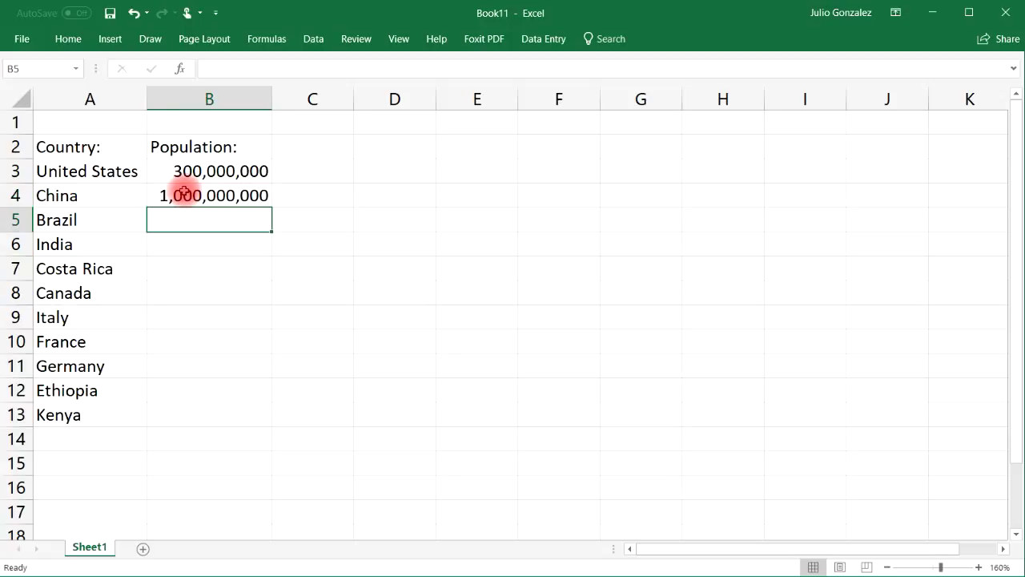
pyautogui.write('250,00')
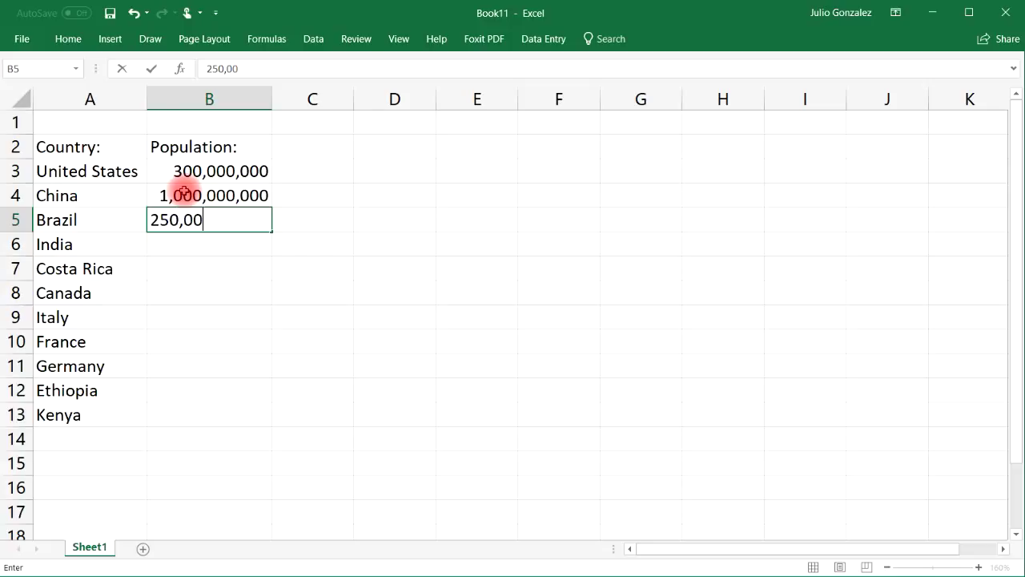
pyautogui.write('0,000')
pyautogui.press('Return')
pyautogui.write('1,200,00')
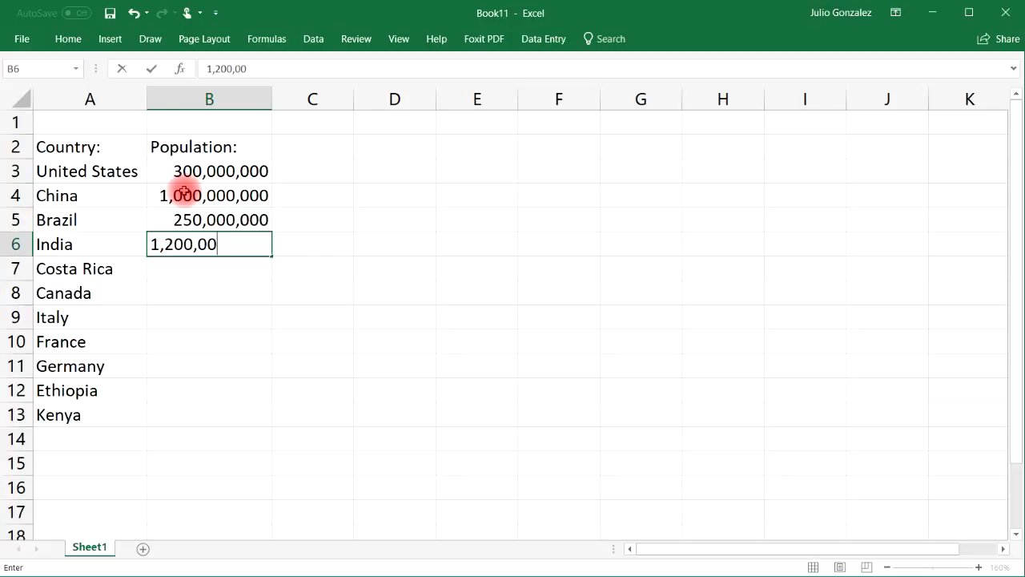
pyautogui.write('0,000')
pyautogui.press('Return')
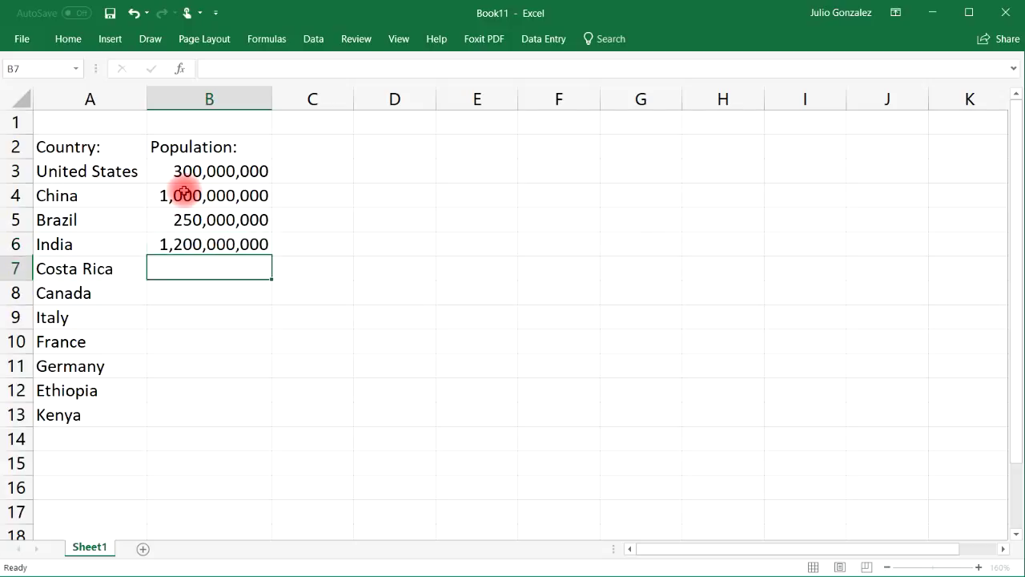
# Step: Enter the populations of Costa Rica and Canada in B7 and B8 as 35,000,000 and 65,000,000
pyautogui.write('35,00')
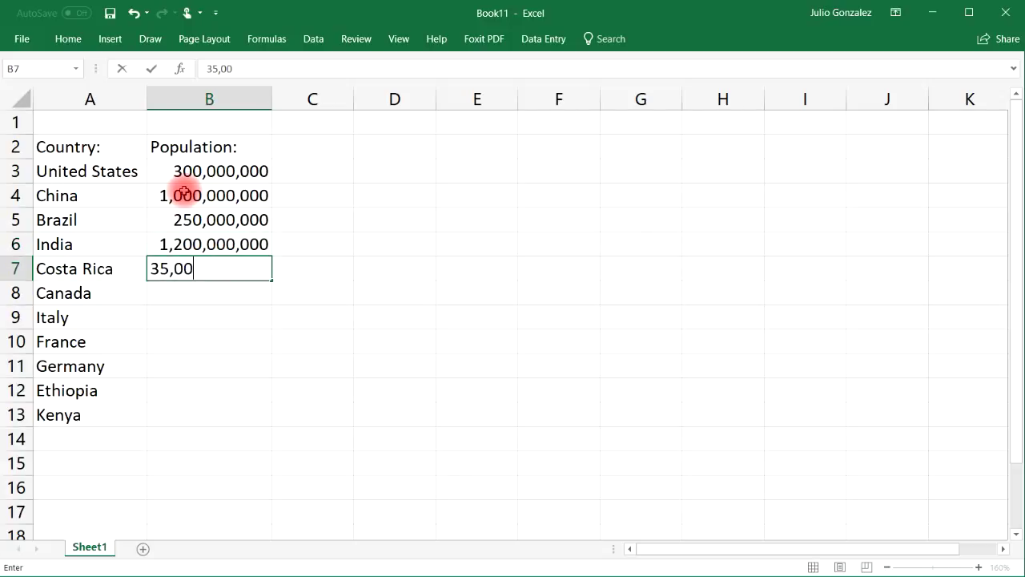
pyautogui.write('0,000')
pyautogui.press('Return')
pyautogui.write('65,0')
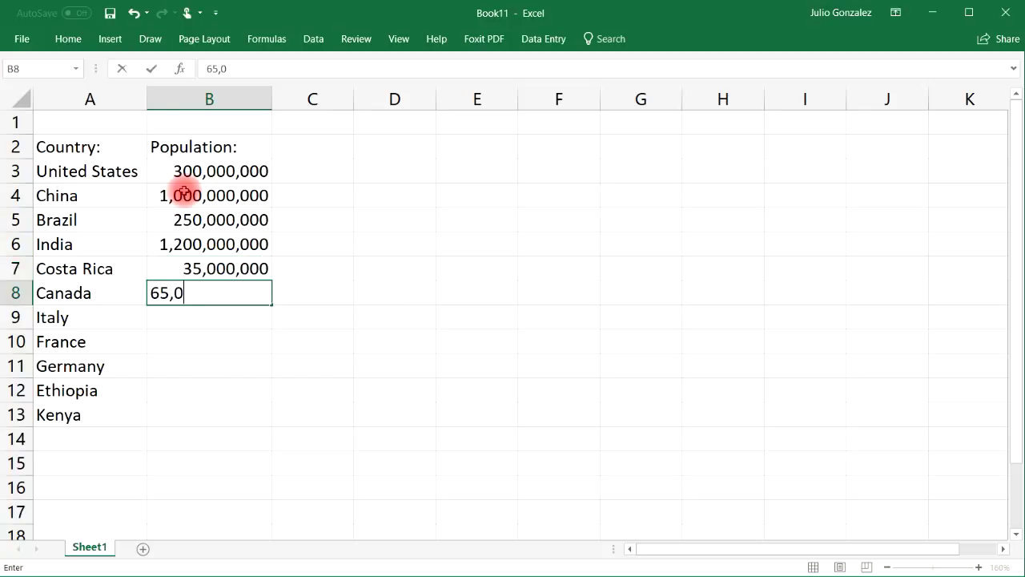
pyautogui.write('00,000')
pyautogui.press('Return')
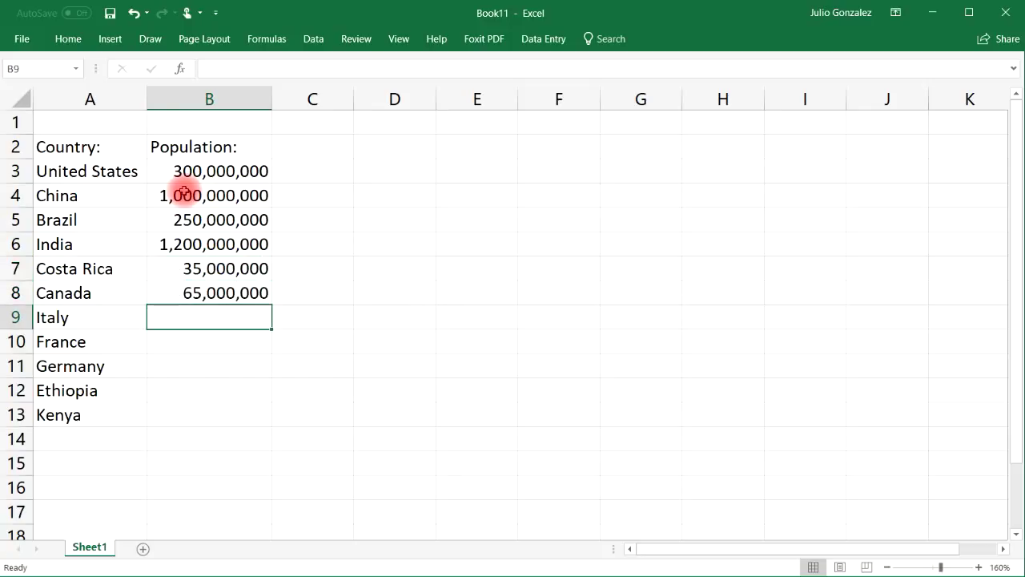
# Step: Enter the populations of Italy, France and Germany in B9 to B11 as 42,000,000, 50,000,000 and 45,000,000
pyautogui.write('42,000,000')
pyautogui.press('Return')
pyautogui.write('50')
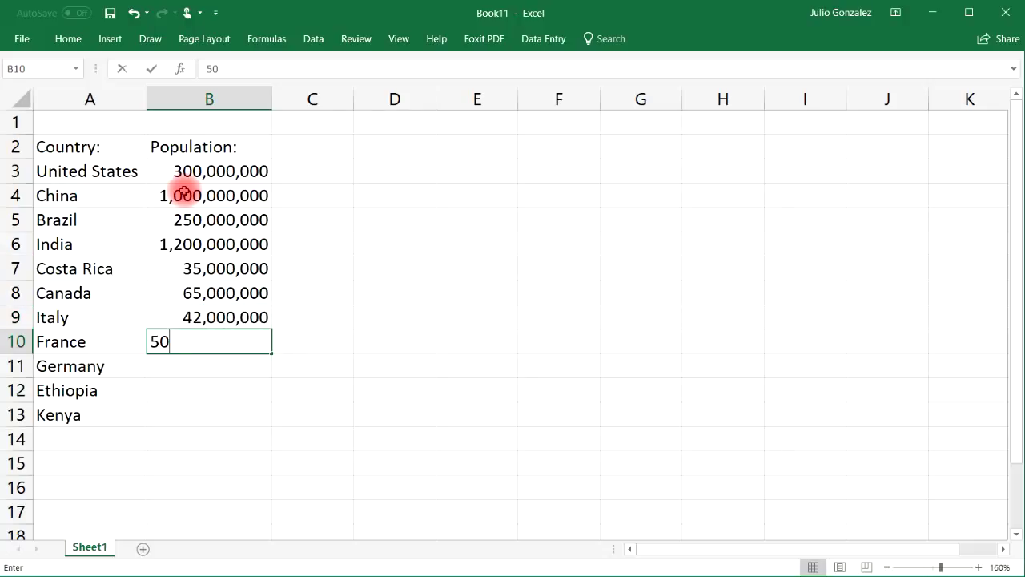
pyautogui.write(',000,000')
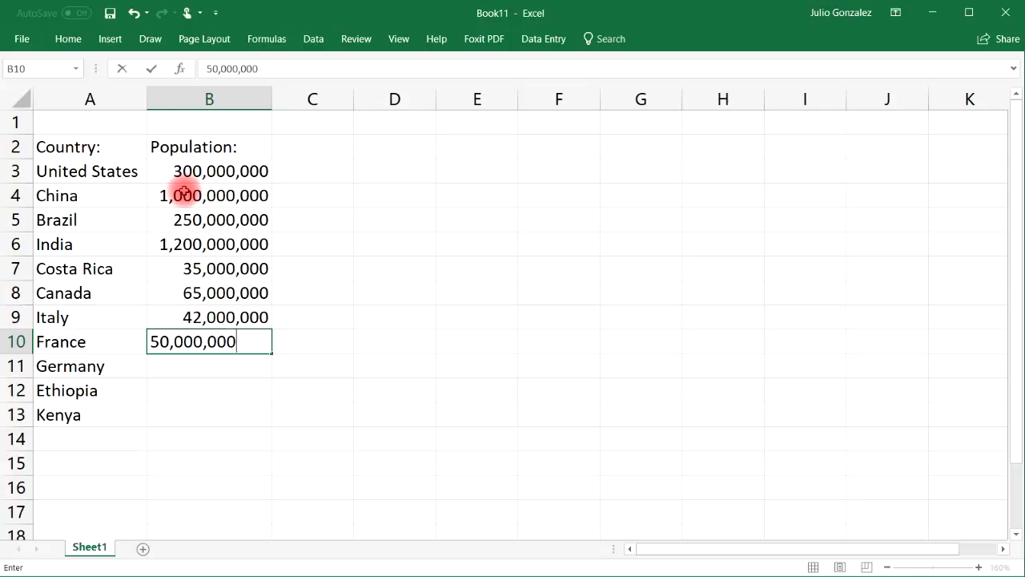
pyautogui.press('Return')
pyautogui.write('45,')
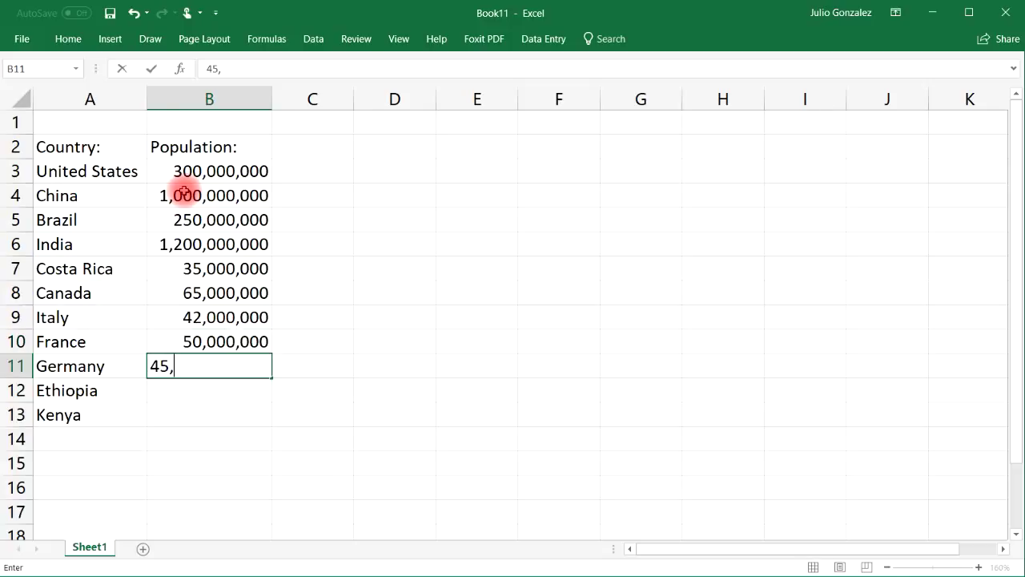
pyautogui.write('000,000')
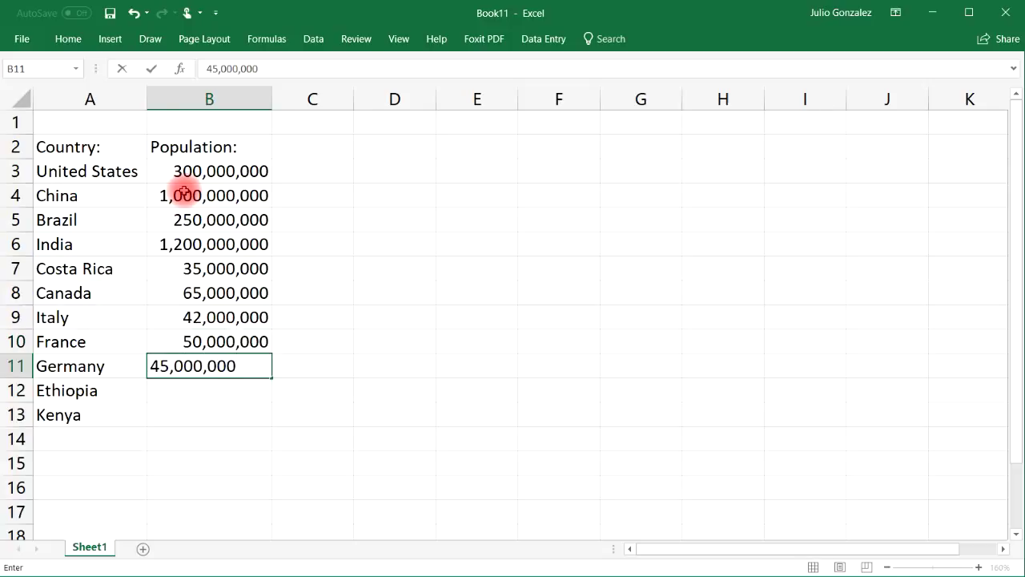
pyautogui.press('Return')
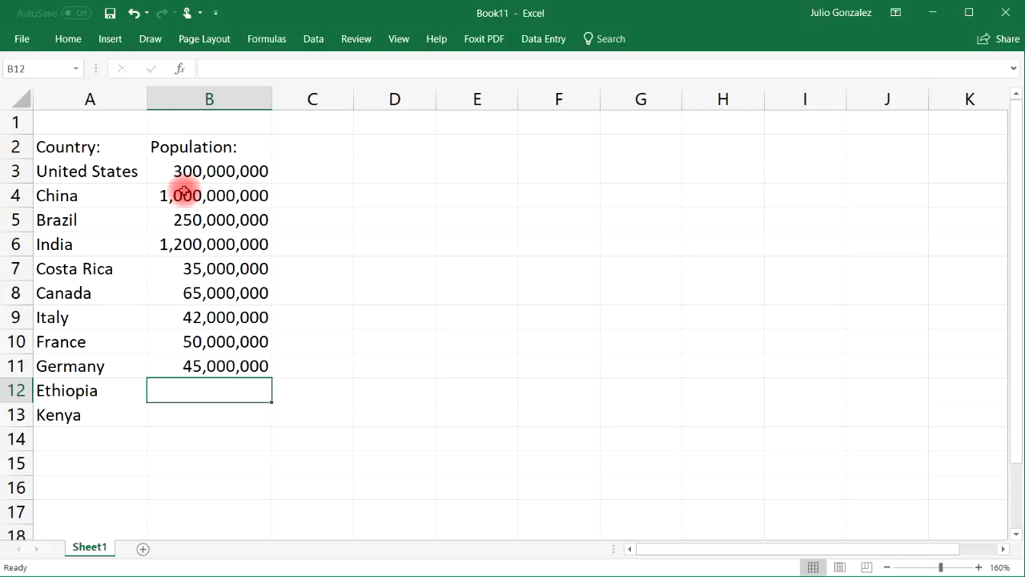
# Step: Enter the populations of Ethiopia and Kenya in B12 and B13 as 39,000,000 and 43,000,000
pyautogui.write('39,000,00')
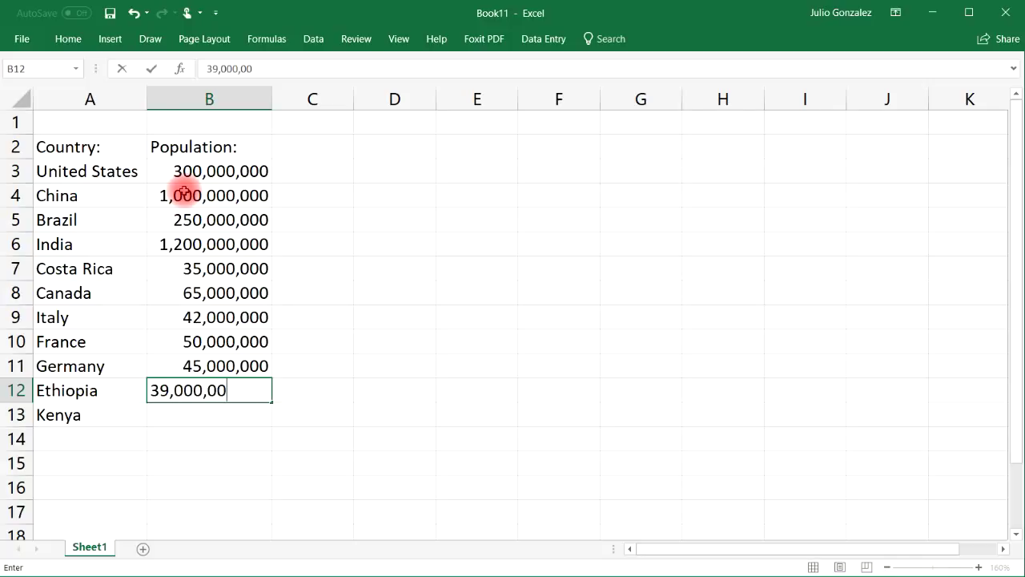
pyautogui.press('Return')
pyautogui.write('4')
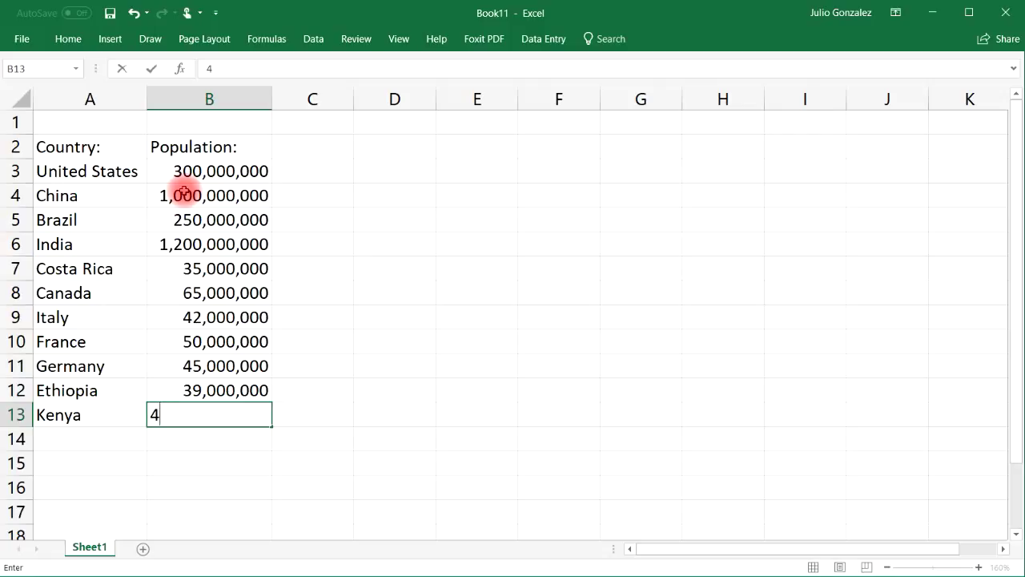
pyautogui.write('3,000,00')
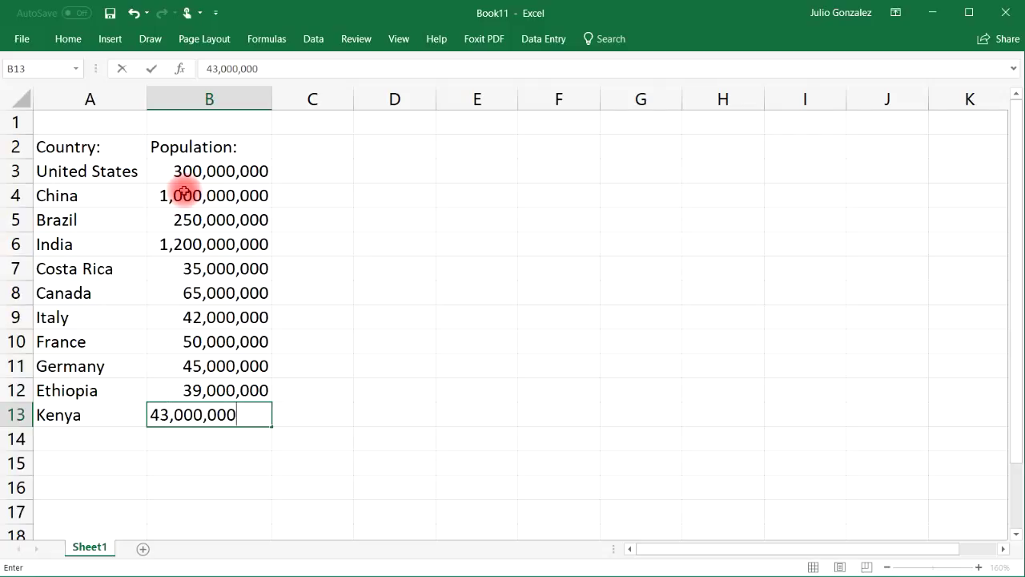
pyautogui.write('0')
pyautogui.press('Return')
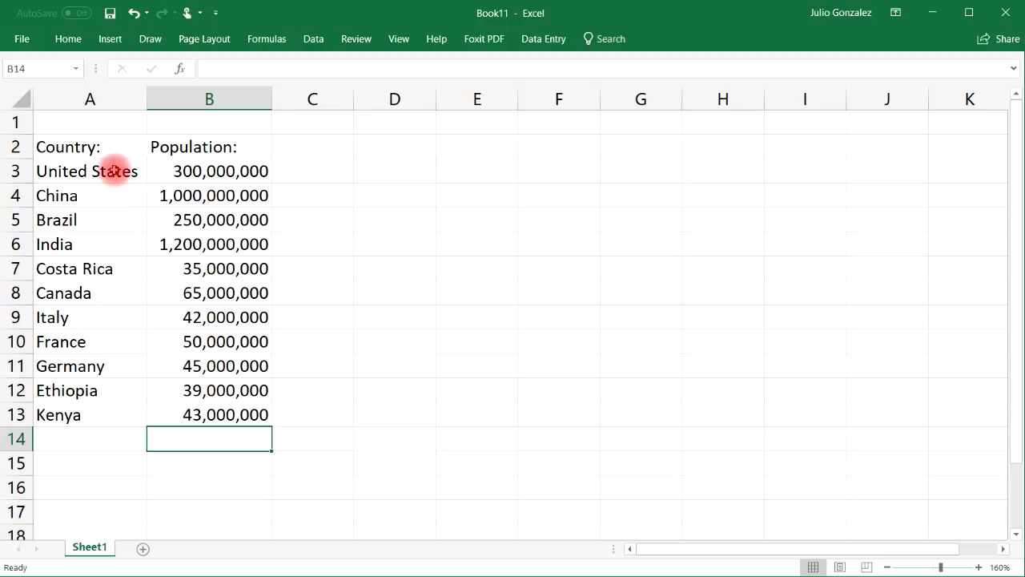
# Step: Insert a filled map chart from the country and population table A2:B13 and move it clear of the data
pyautogui.moveTo(88, 152)
pyautogui.mouseDown()
pyautogui.moveTo(176, 342)
pyautogui.moveTo(197, 412)
pyautogui.mouseUp()
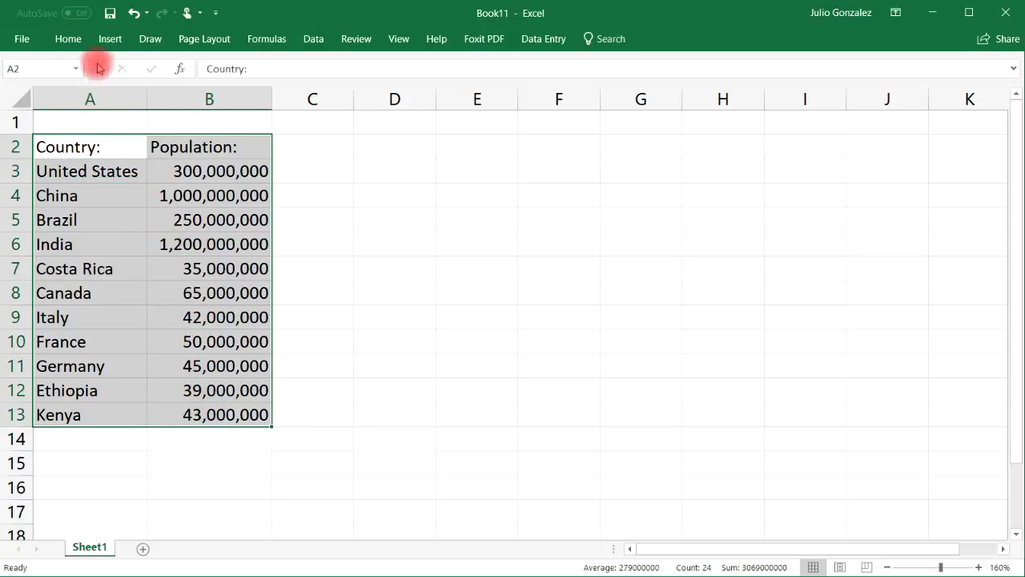
pyautogui.click(109, 40)
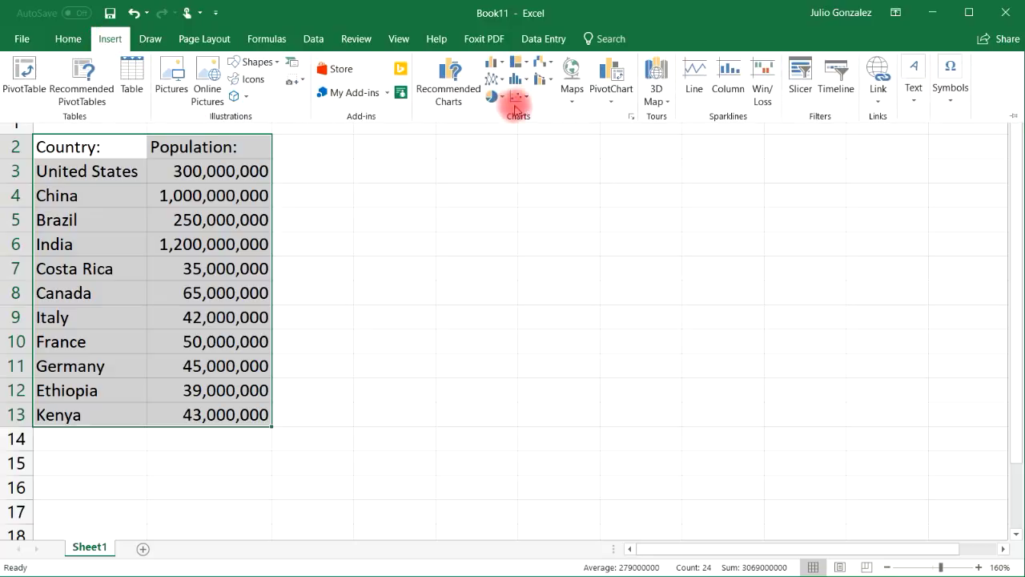
pyautogui.click(570, 89)
pyautogui.click(580, 152)
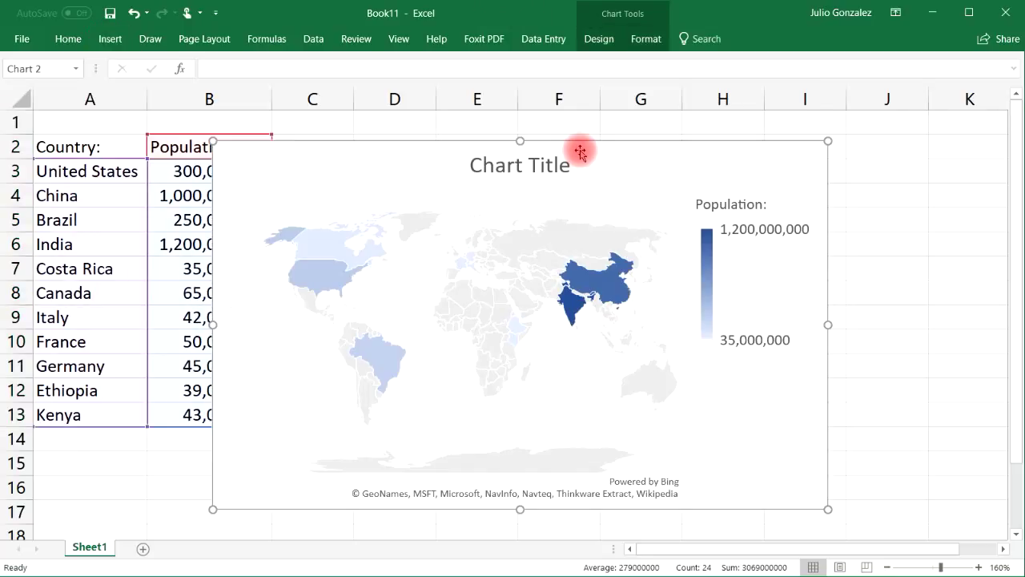
pyautogui.moveTo(643, 165); pyautogui.dragTo(739, 172)
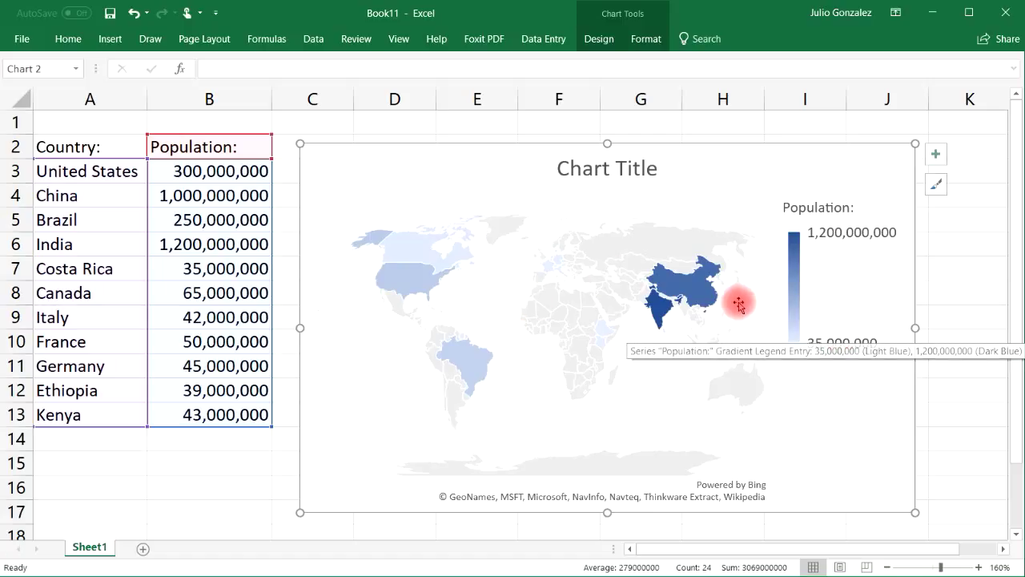
# Step: Examine the map's population values for individual countries across Asia, the Americas, Africa and Europe
pyautogui.moveTo(706, 296)
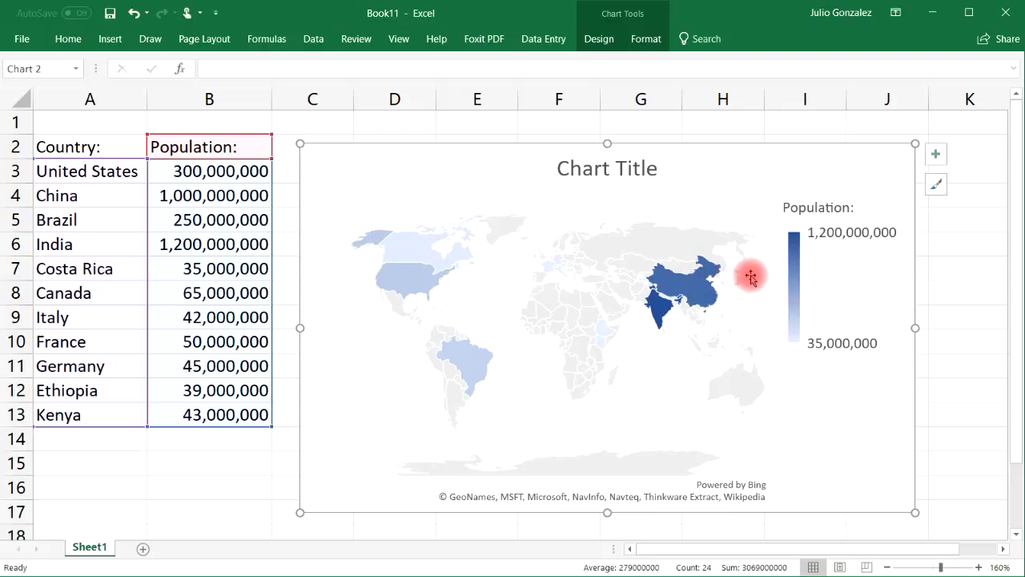
pyautogui.moveTo(660, 311)
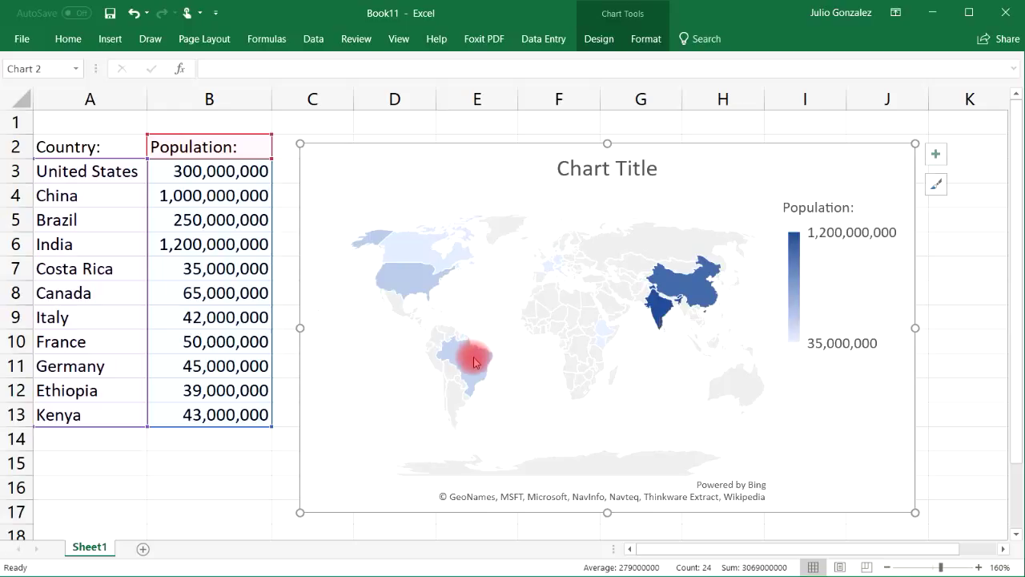
pyautogui.moveTo(475, 362)
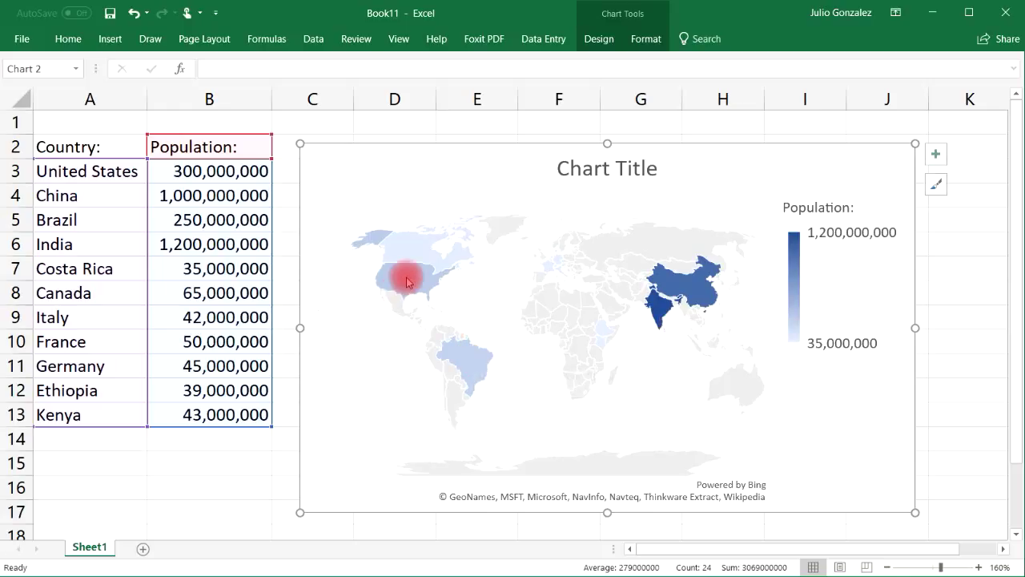
pyautogui.moveTo(408, 275)
pyautogui.moveTo(407, 253)
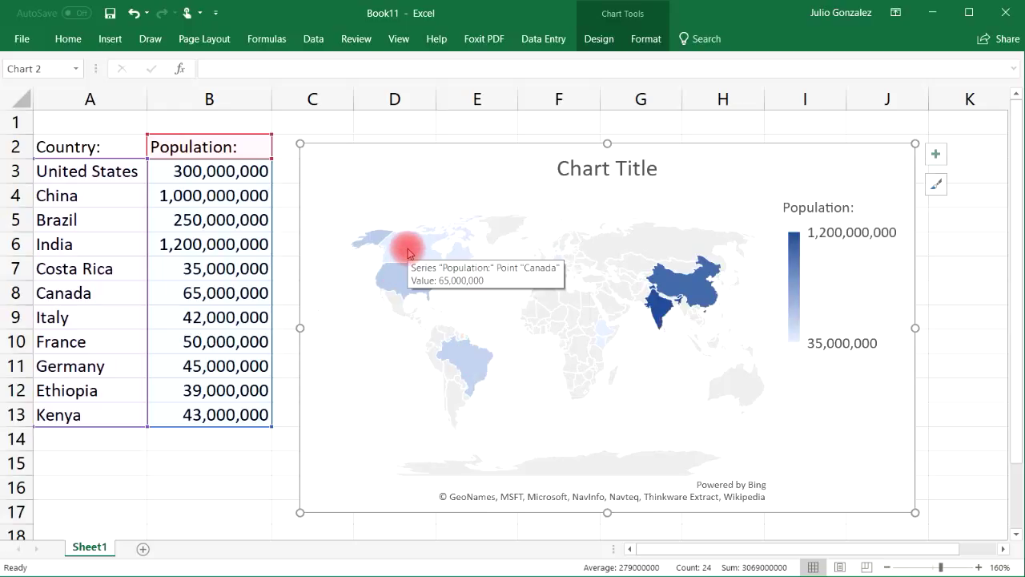
pyautogui.moveTo(603, 332)
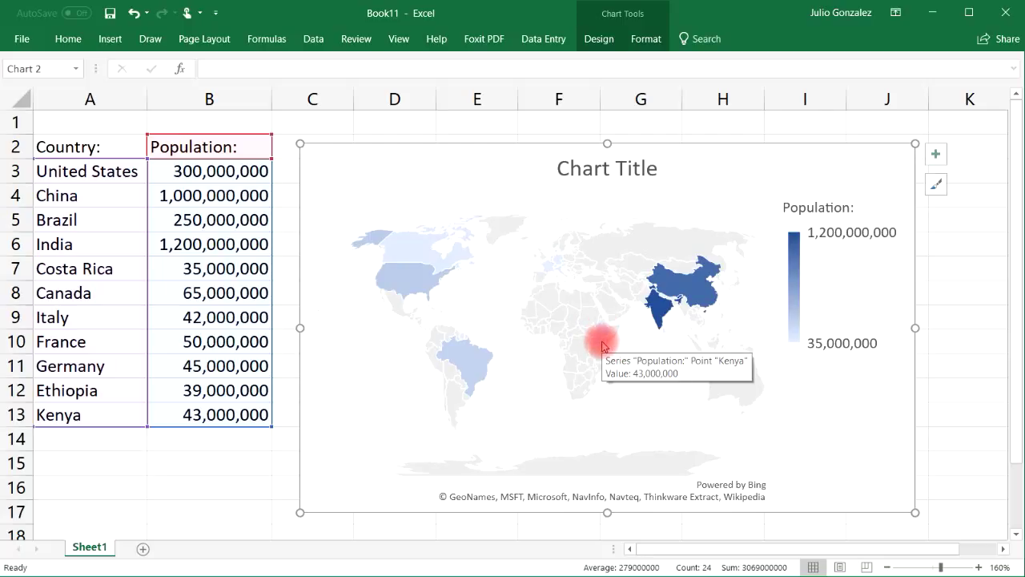
pyautogui.moveTo(560, 274)
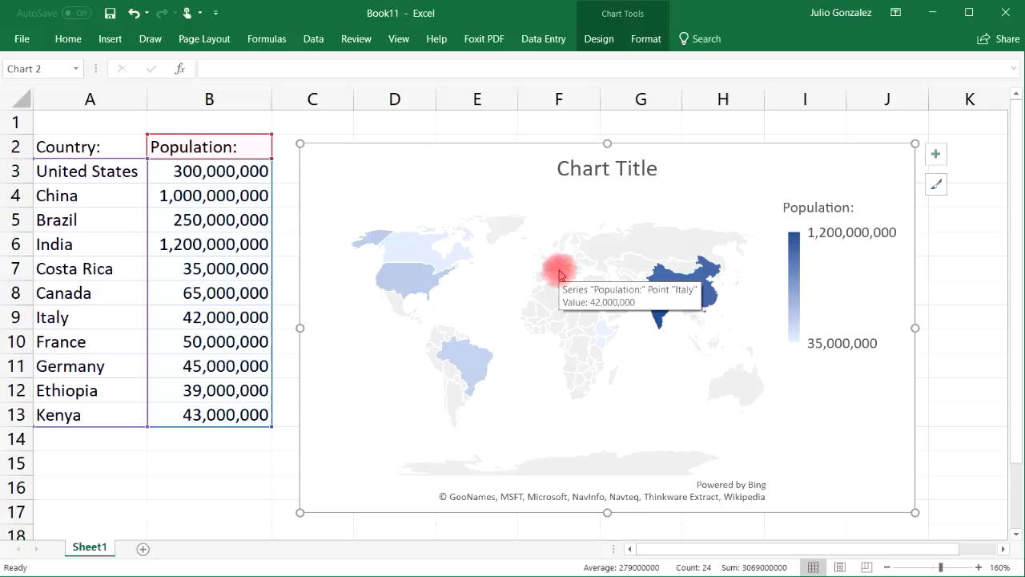
pyautogui.moveTo(568, 329)
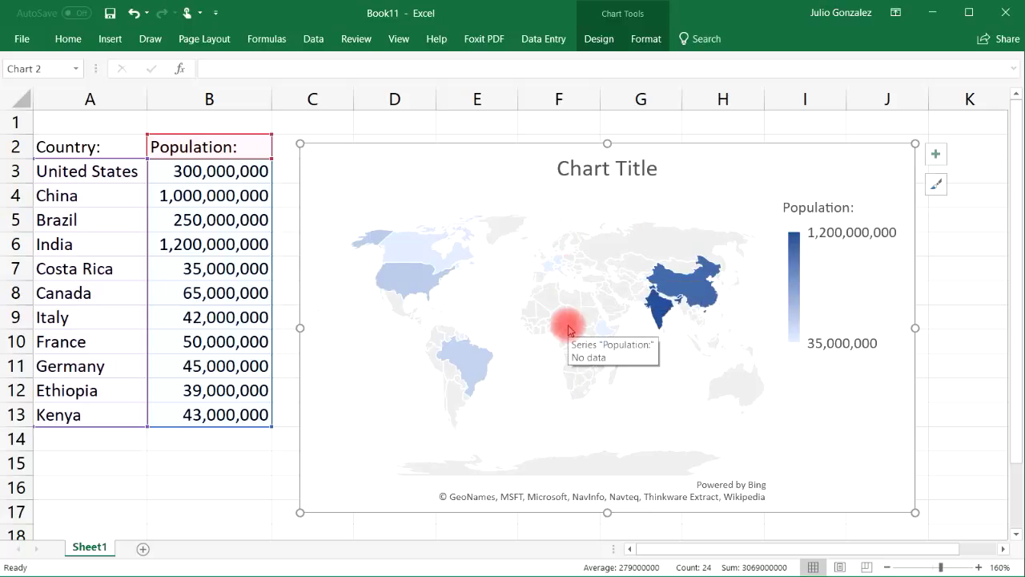
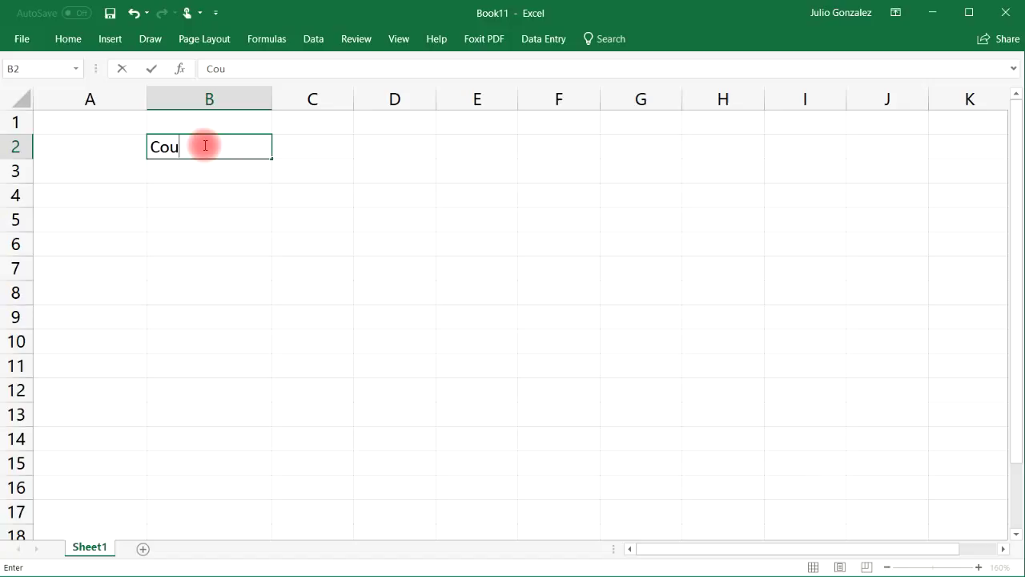
# Step: Head a new table on the empty sheet with County: in A2 and Population: in B2
pyautogui.press('Left')
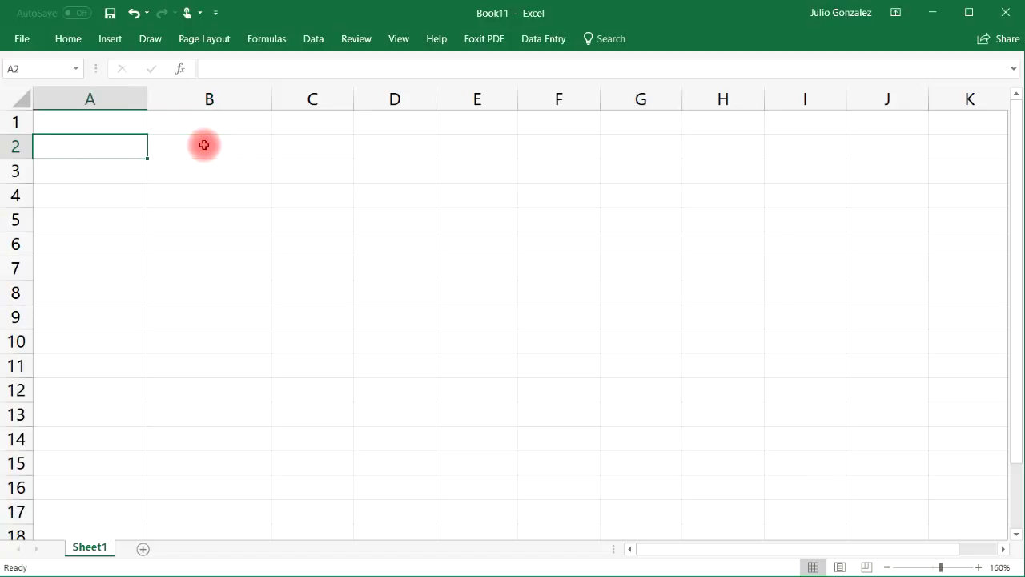
pyautogui.write('County:')
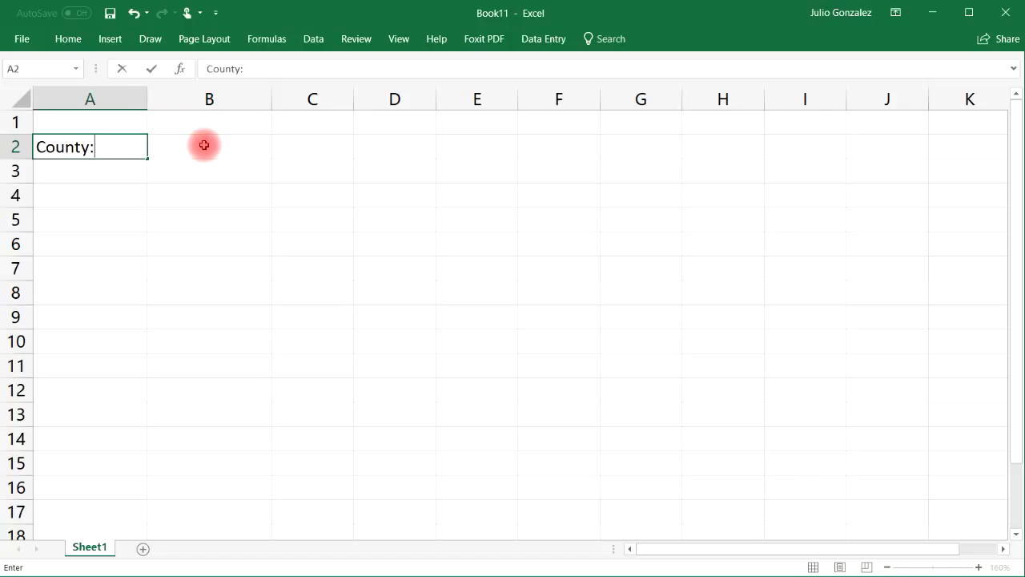
pyautogui.click(204, 145)
pyautogui.write('Population:')
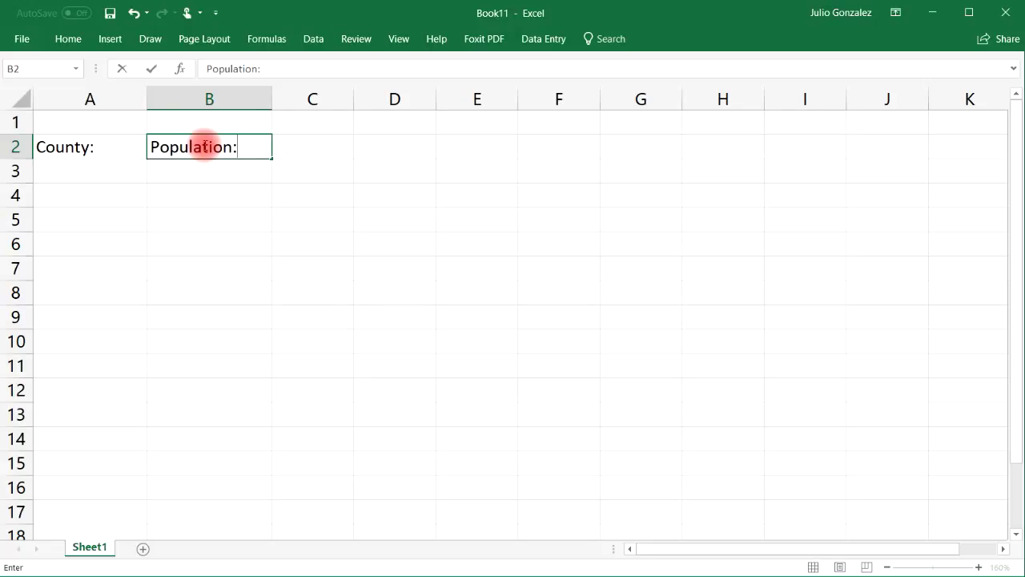
pyautogui.press('Return')
# Step: Enter Alameda as the first county in A3
pyautogui.press('Left')
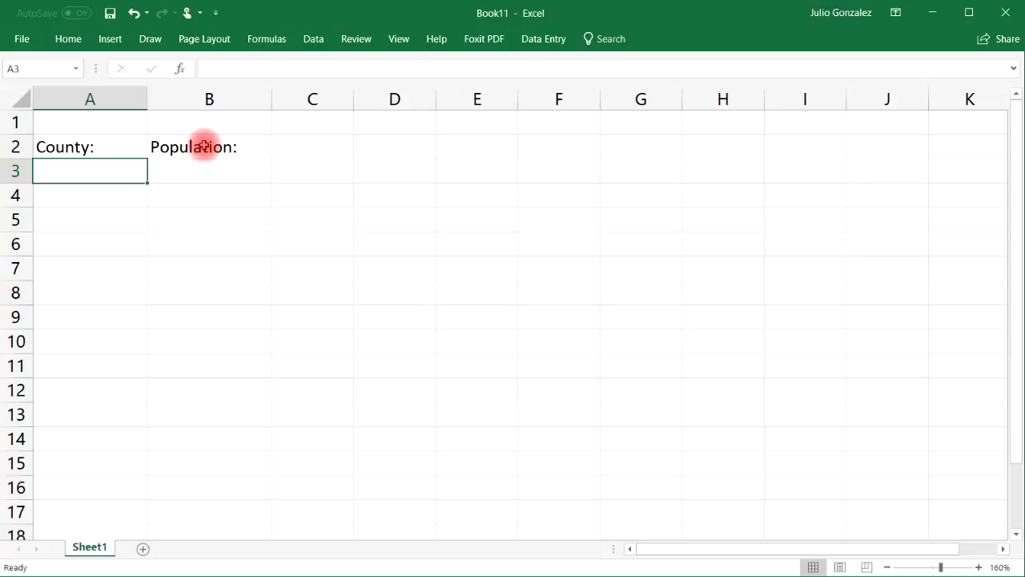
pyautogui.write('Alameda')
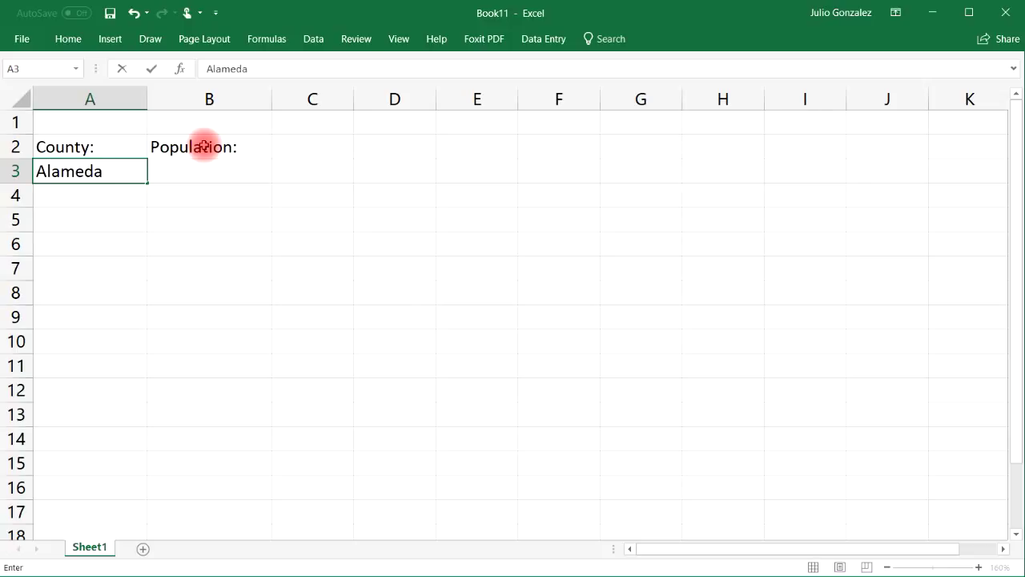
pyautogui.press('Return')
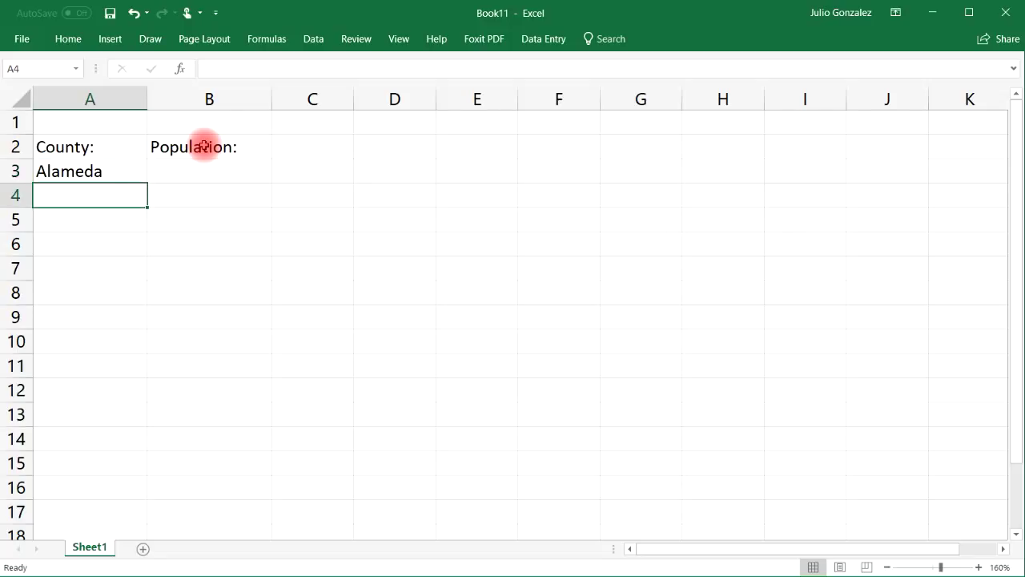
# Step: Continue the county list with Contra Costa in A4 and Fresno in A5
pyautogui.write('C')
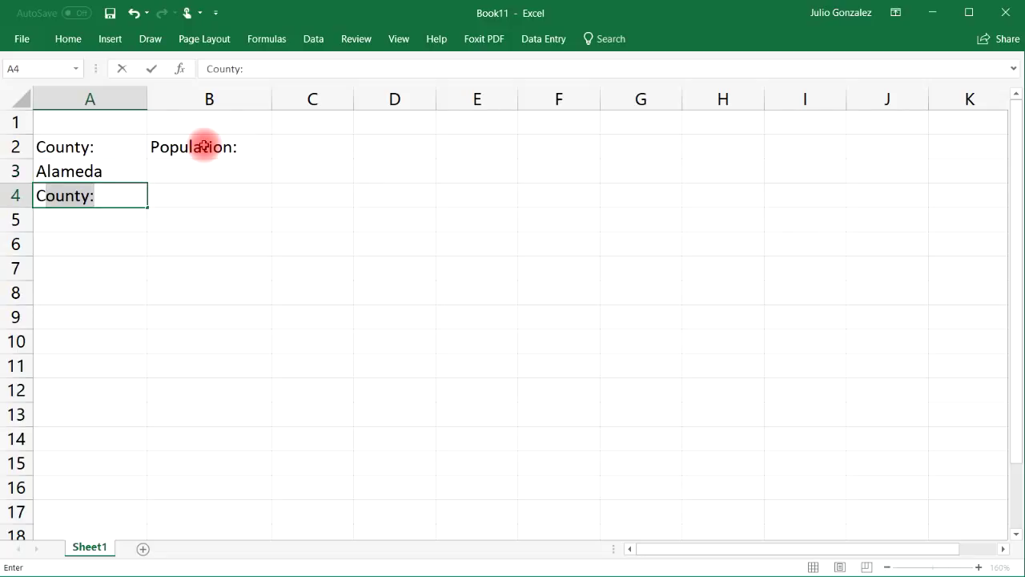
pyautogui.write('ontra C')
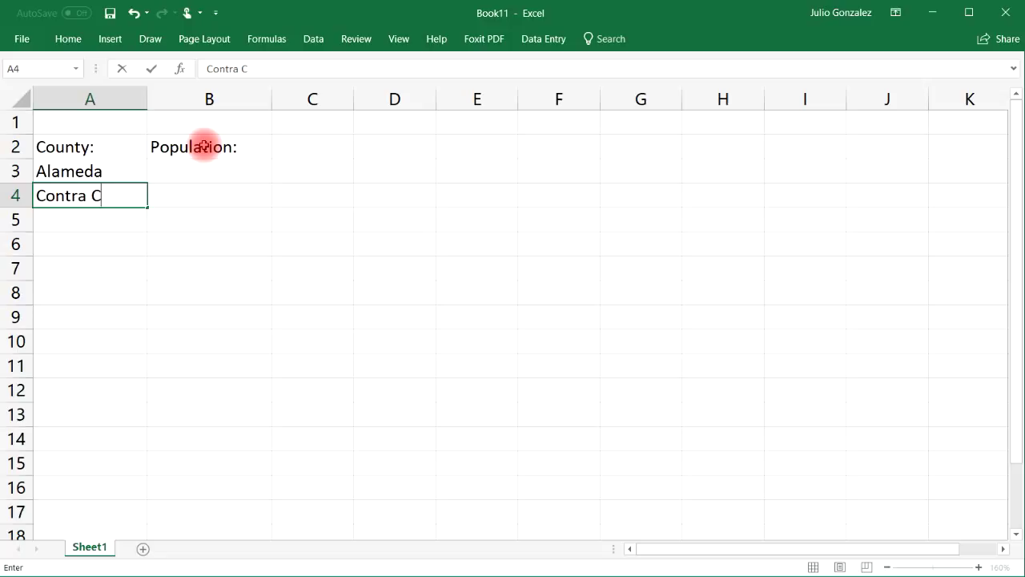
pyautogui.write('osta')
pyautogui.doubleClick(204, 147)
pyautogui.write('Fr')
pyautogui.press('BackSpace')
pyautogui.press('BackSpace')
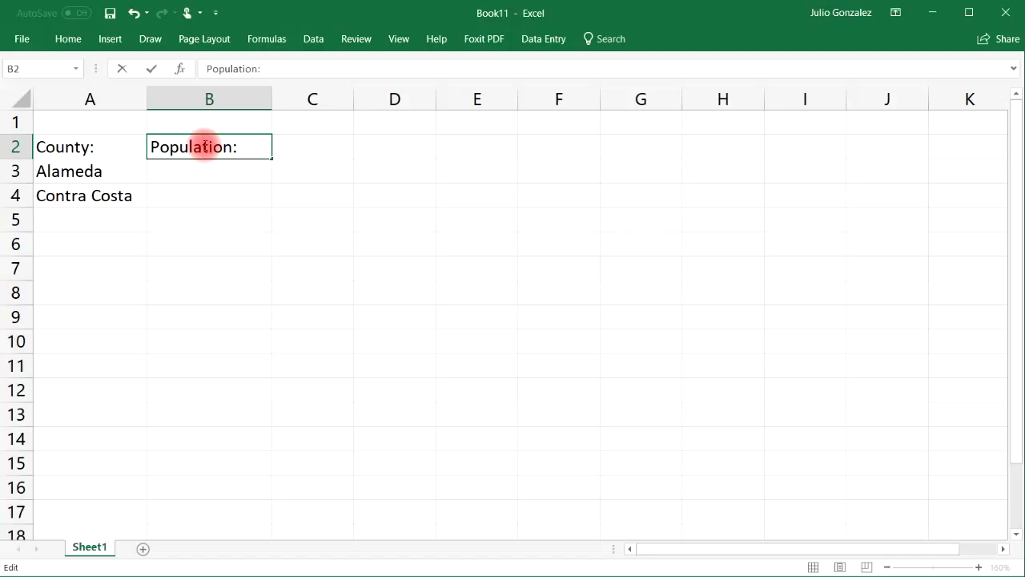
pyautogui.click(107, 224)
pyautogui.write('Fresno')
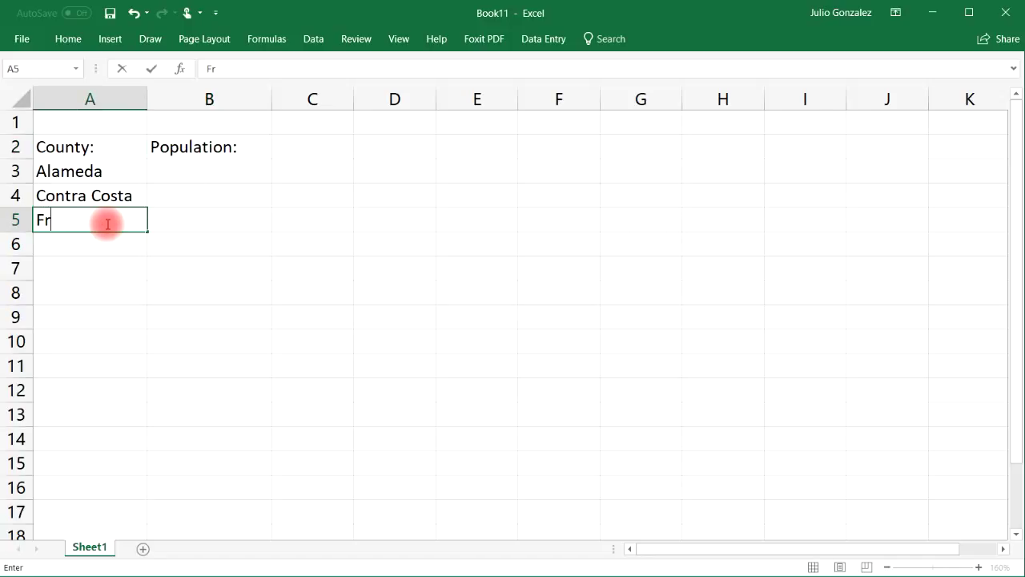
pyautogui.press('Return')
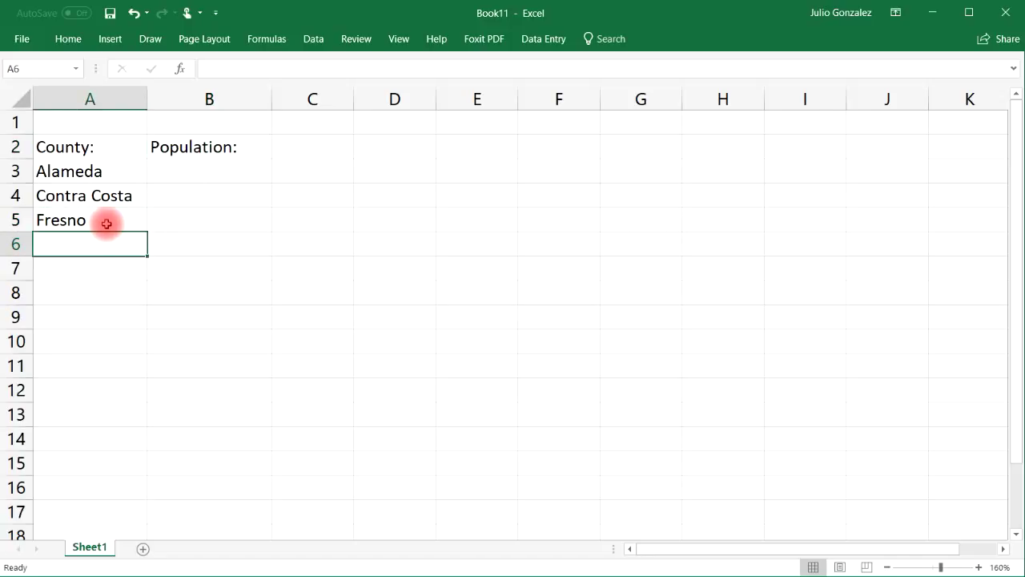
# Step: Enter the counties Los Angeles, Monterey and Orange in A6, A7 and A8
pyautogui.write('Los Angeles')
pyautogui.press('Return')
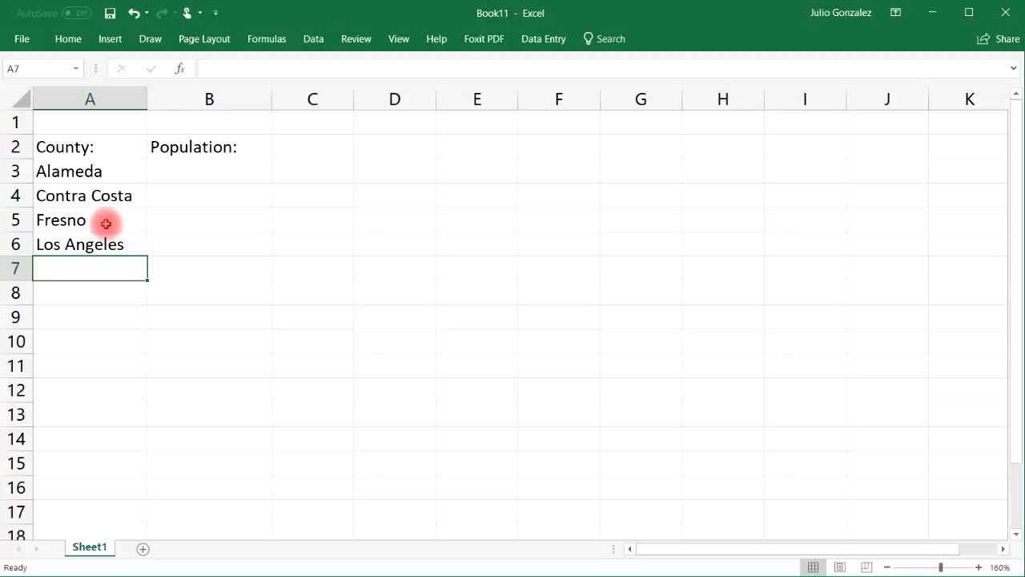
pyautogui.write('Monterey')
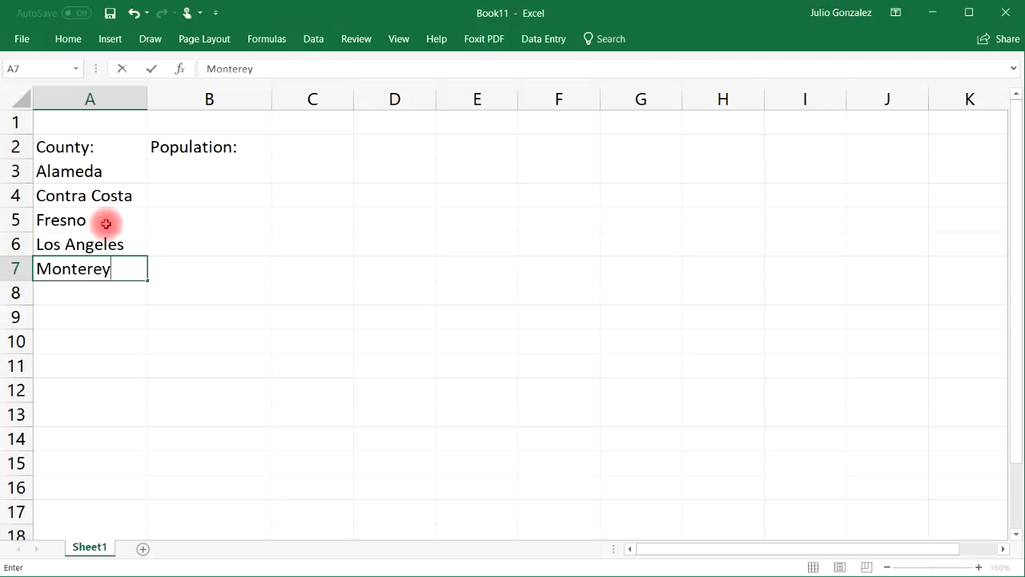
pyautogui.press('Return')
pyautogui.write('Orange')
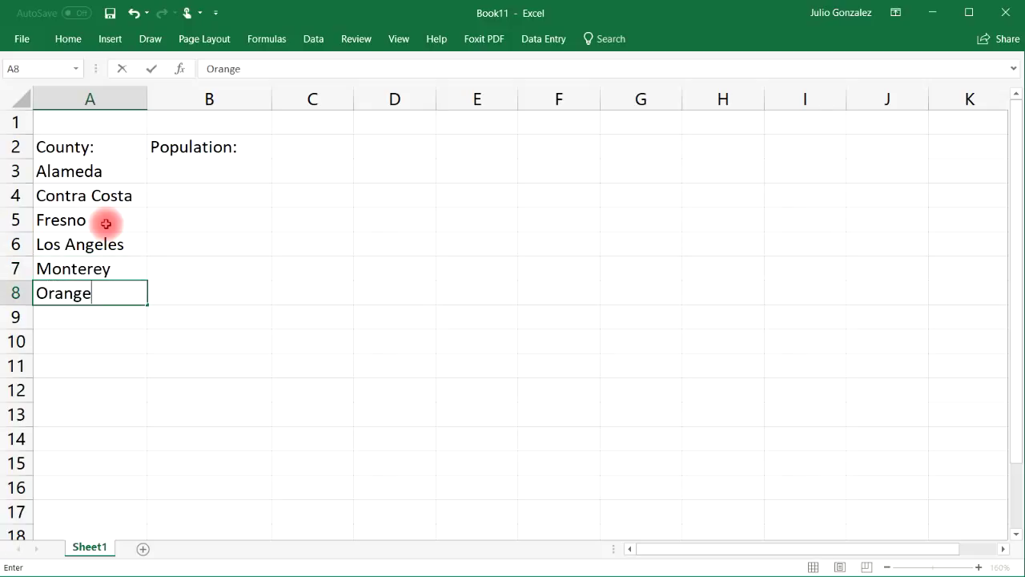
pyautogui.press('Return')
# Step: Enter the counties Nevada, Riverside and Sacramento in A9, A10 and A11
pyautogui.write('Nevada')
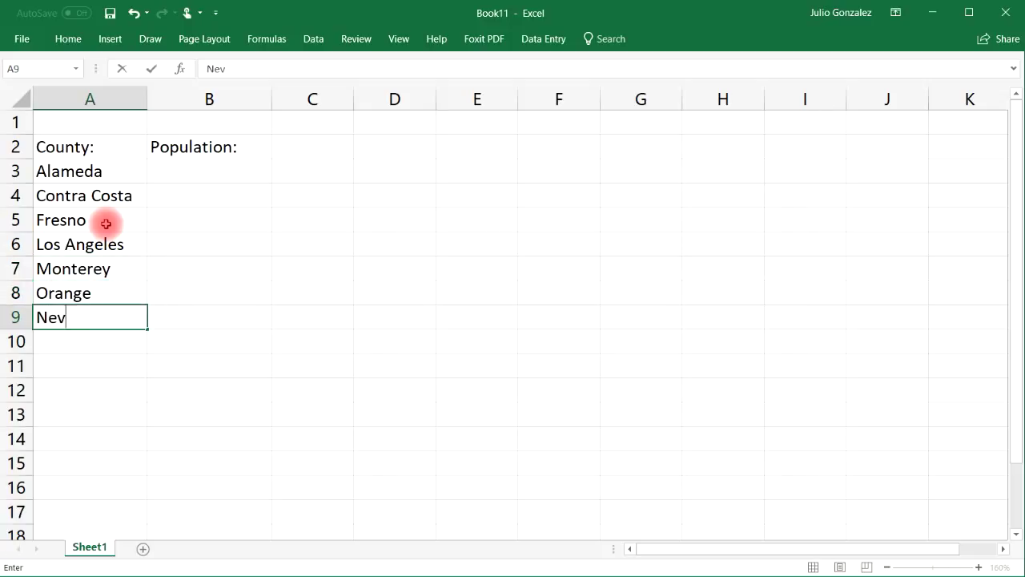
pyautogui.press('Return')
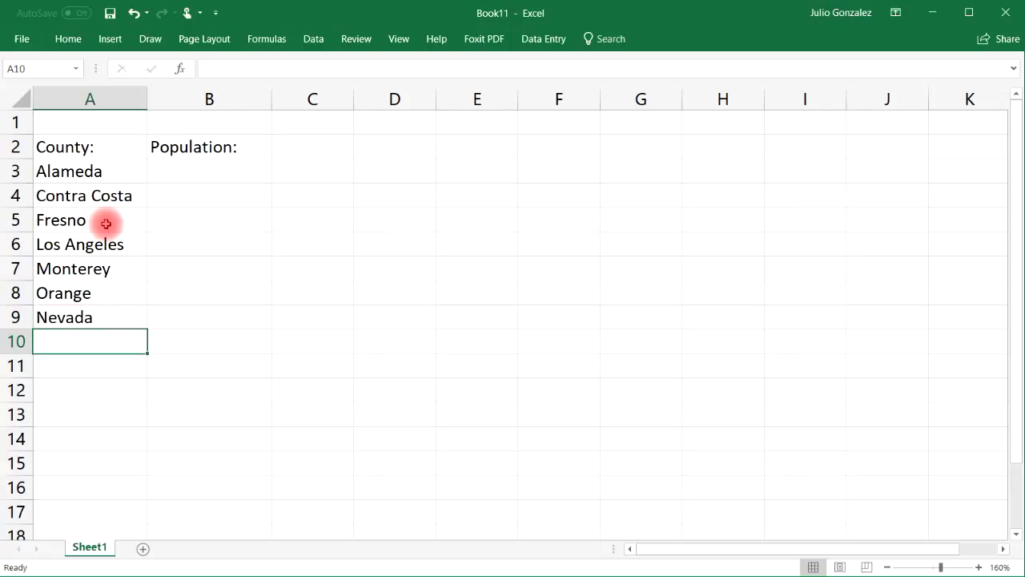
pyautogui.write('Riverside')
pyautogui.press('Return')
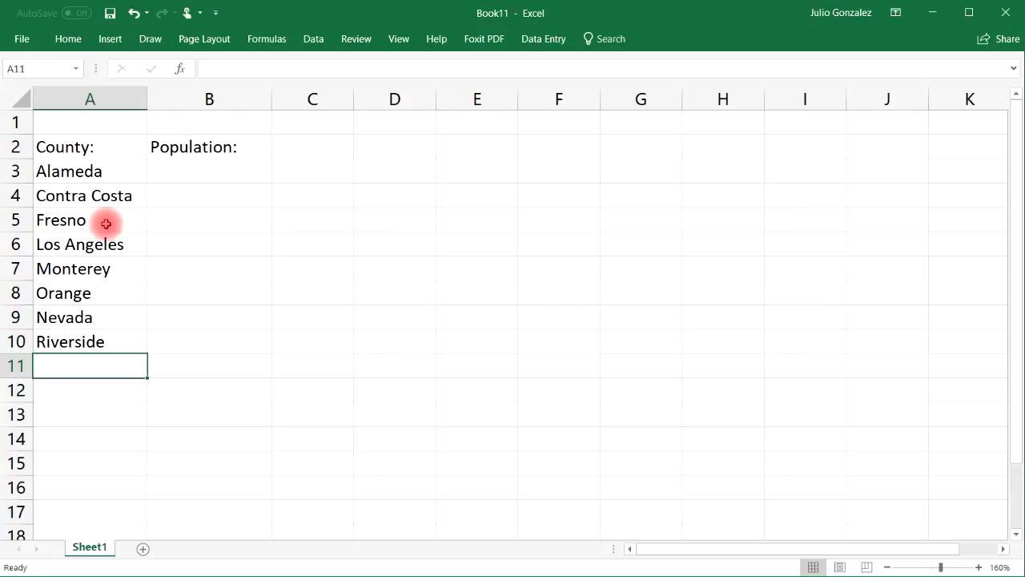
pyautogui.write('Sacramento')
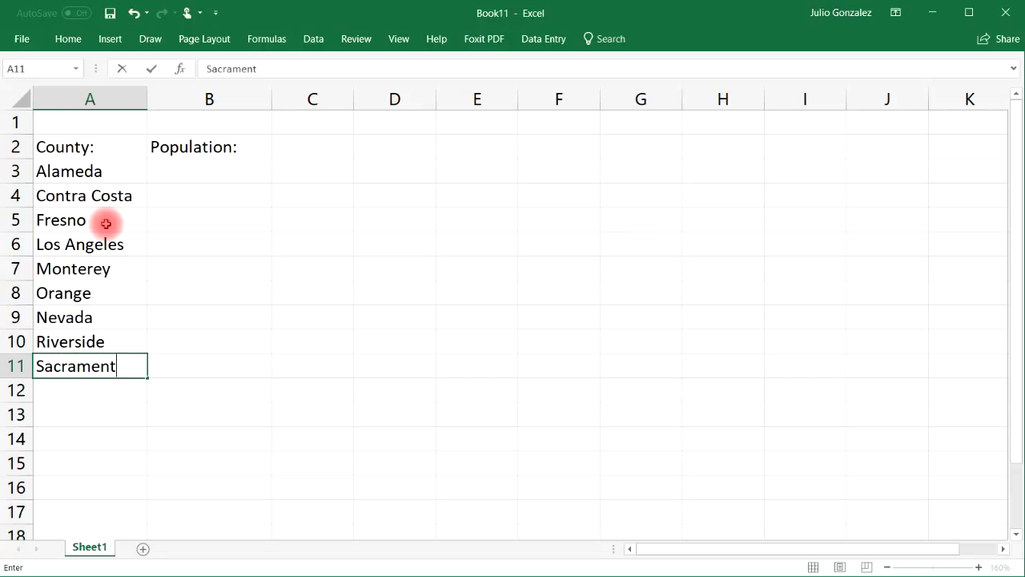
pyautogui.press('Return')
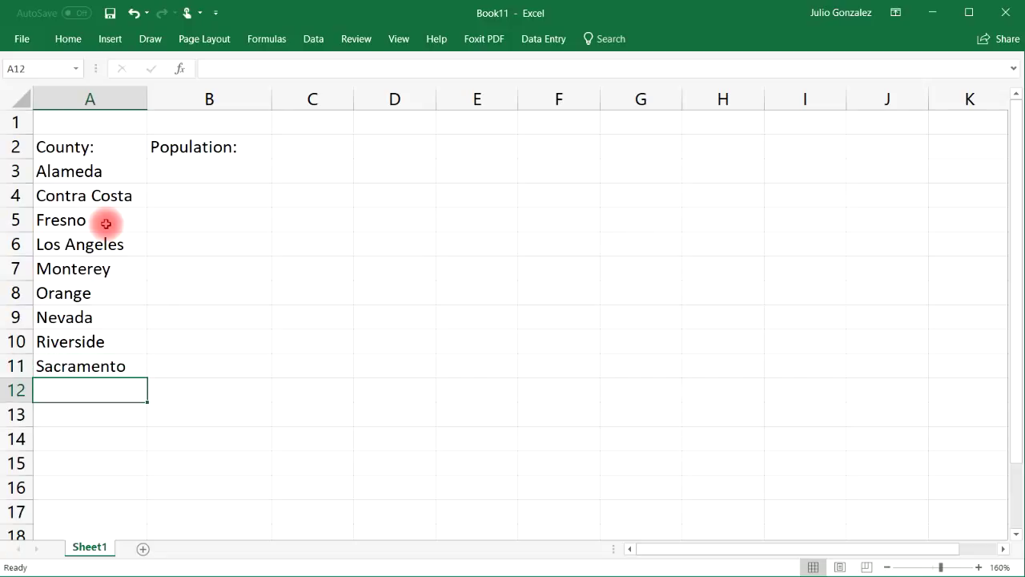
# Step: Enter San Bernardino as the last county in A12 and widen column A to fit the name
pyautogui.write('San Dern')
pyautogui.press('BackSpace')
pyautogui.press('BackSpace')
pyautogui.press('BackSpace')
pyautogui.press('BackSpace')
pyautogui.write('Bernardino')
pyautogui.hotkey('ctrl', 'Return')
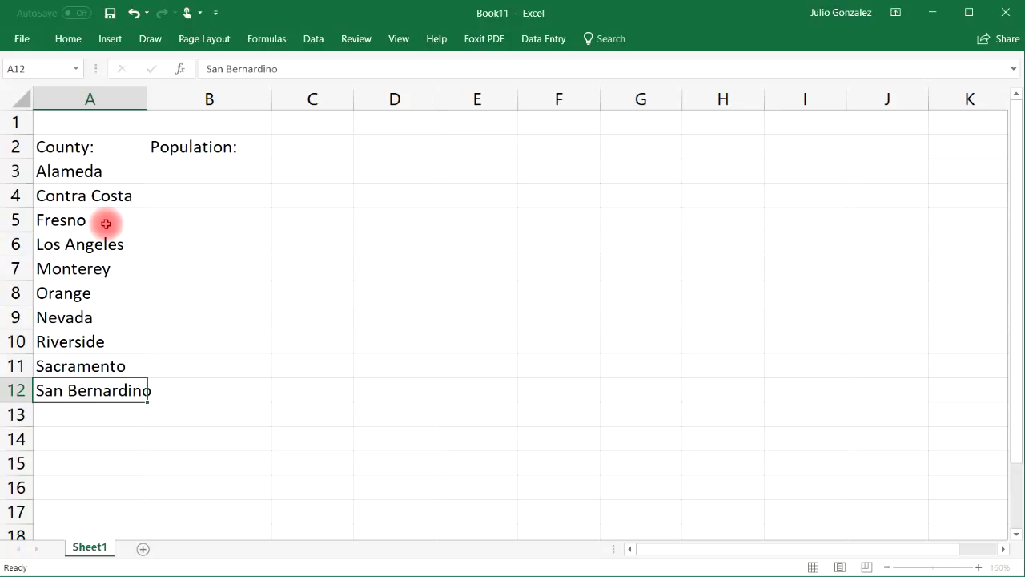
pyautogui.press('Return')
pyautogui.moveTo(149, 93); pyautogui.dragTo(159, 93)
# Step: Enter the populations 1,600,000 for Alameda in B3 and 1,100,000 for Contra Costa in B4
pyautogui.click(209, 171)
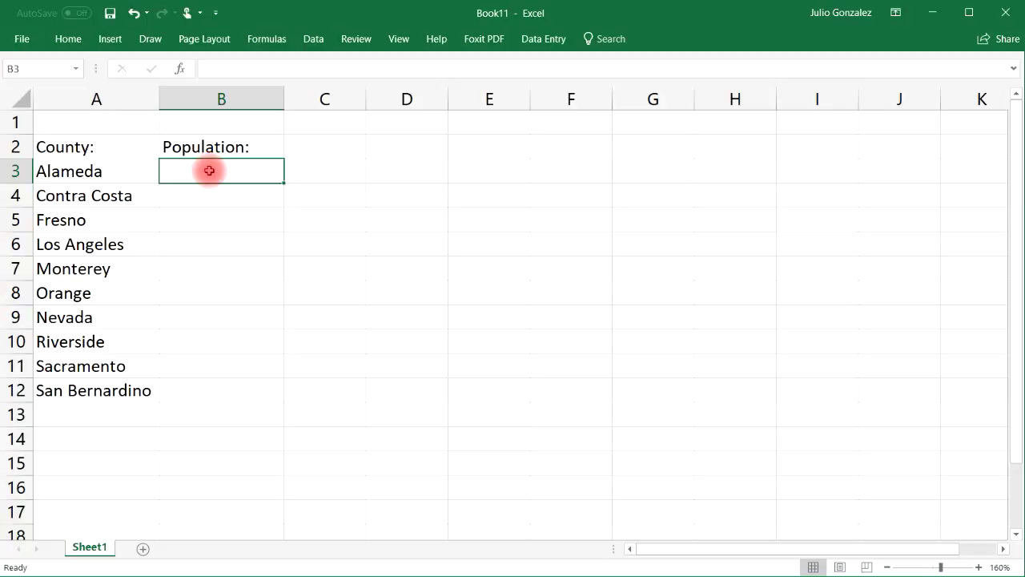
pyautogui.write('1,')
pyautogui.write('6')
pyautogui.press('BackSpace')
pyautogui.write(',600,000')
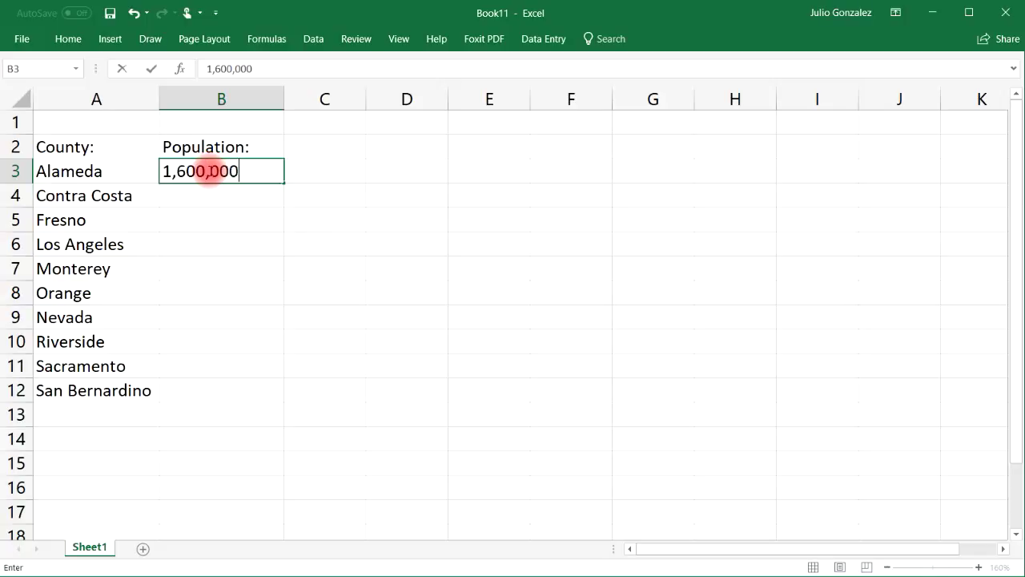
pyautogui.press('Return')
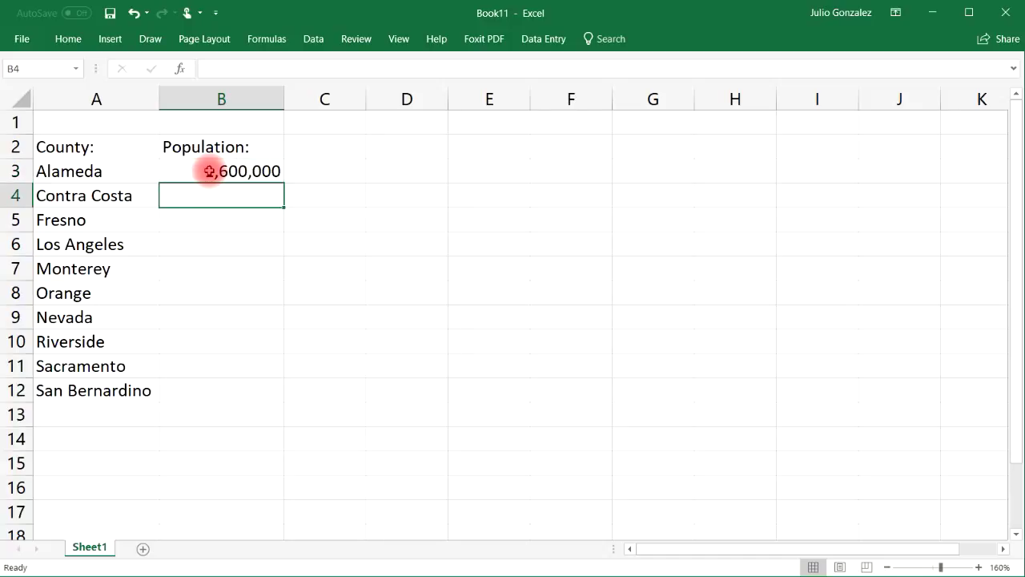
pyautogui.write('1,100,000')
pyautogui.press('Return')
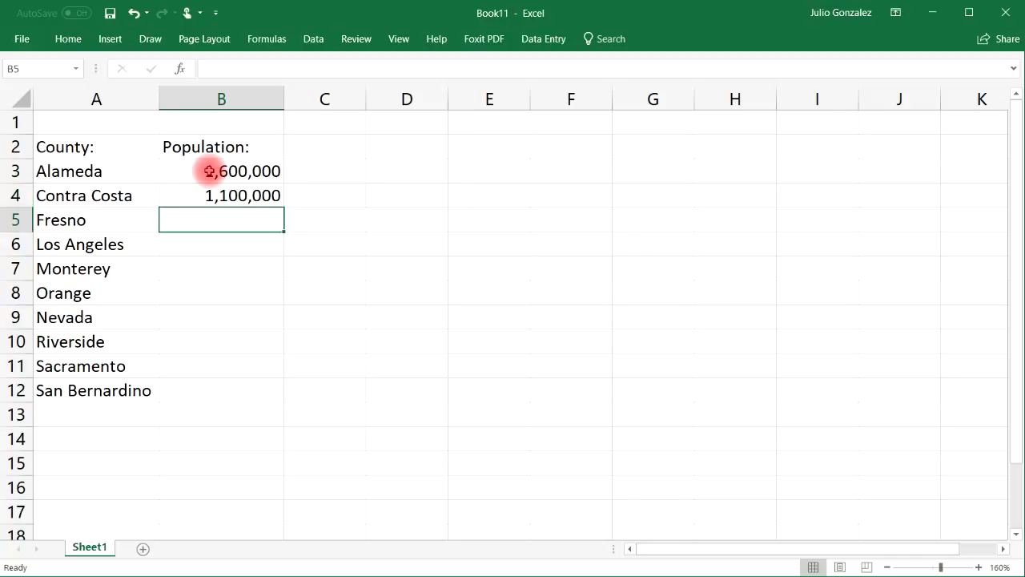
# Step: Enter the populations of Fresno, Los Angeles and Monterey in B5:B7 as 1,000,000, 10,000,000 and 440,000
pyautogui.write('1,000')
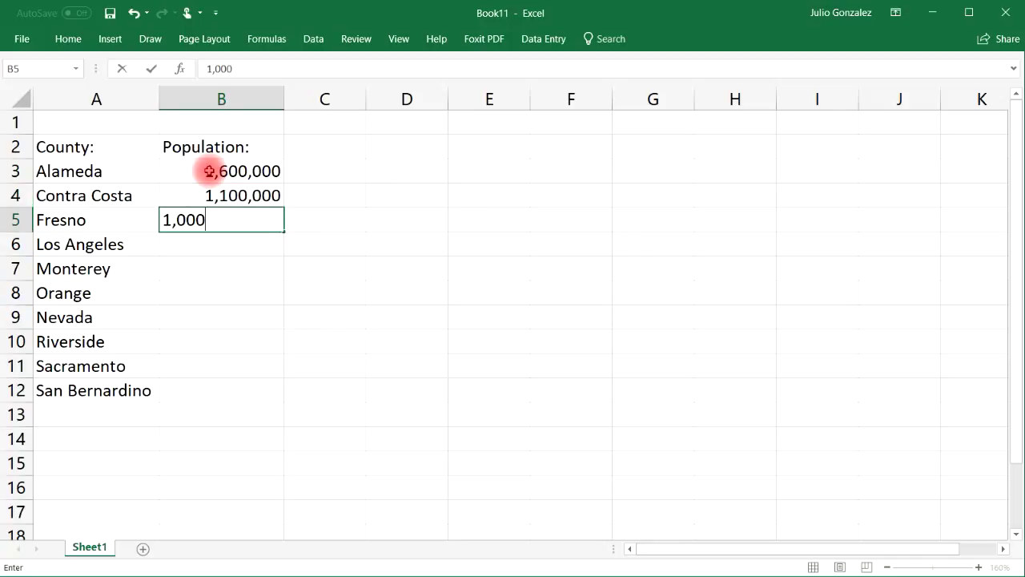
pyautogui.write(',0000')
pyautogui.press('Return')
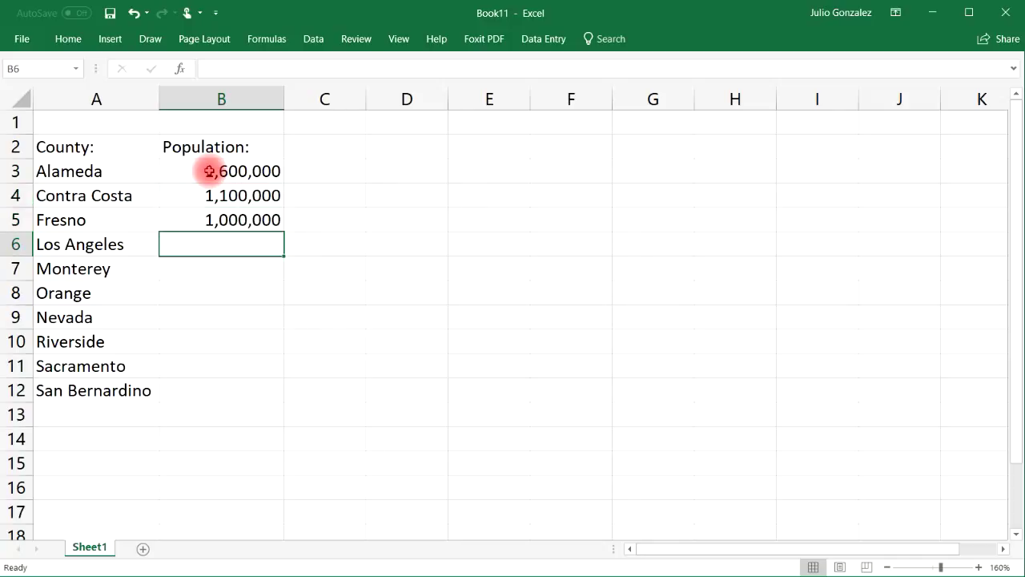
pyautogui.write('10,000,000')
pyautogui.press('Return')
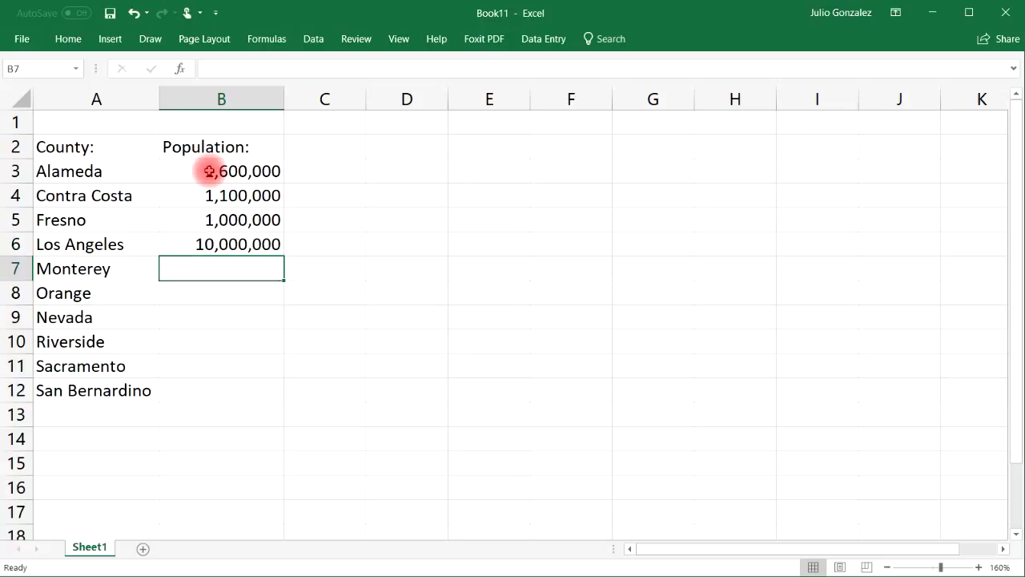
pyautogui.write('440,000')
pyautogui.press('Return')
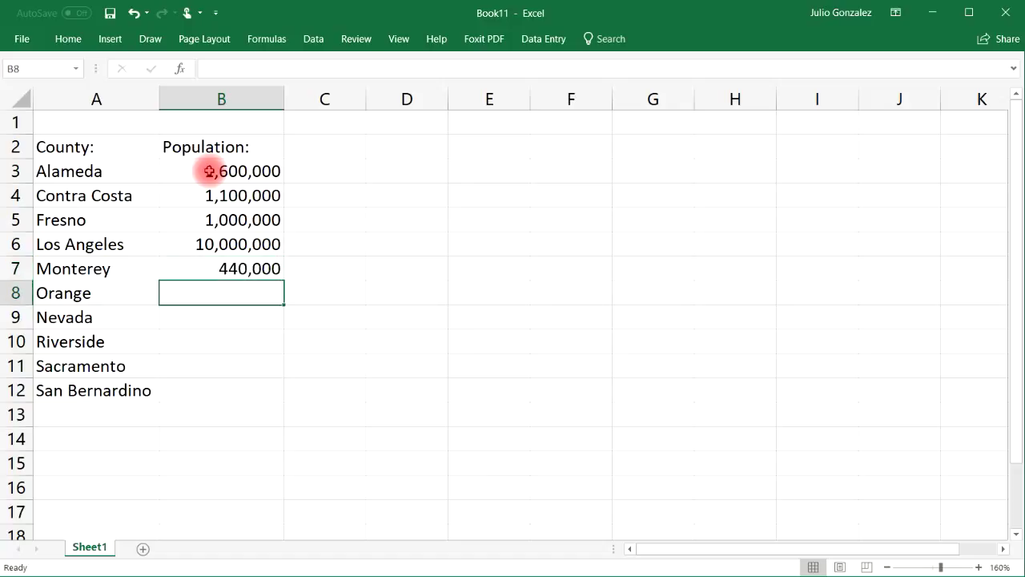
# Step: Enter the populations of Orange, Nevada and Riverside in B8:B10 as 3,200,000, 100,000 and 2,400,000
pyautogui.write('3,200,000')
pyautogui.press('Return')
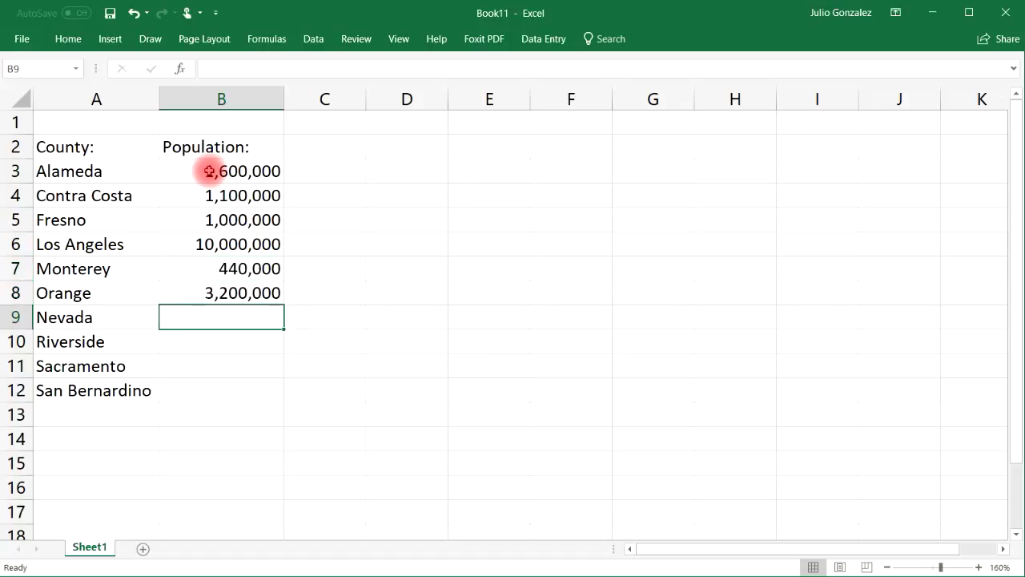
pyautogui.write('100,000')
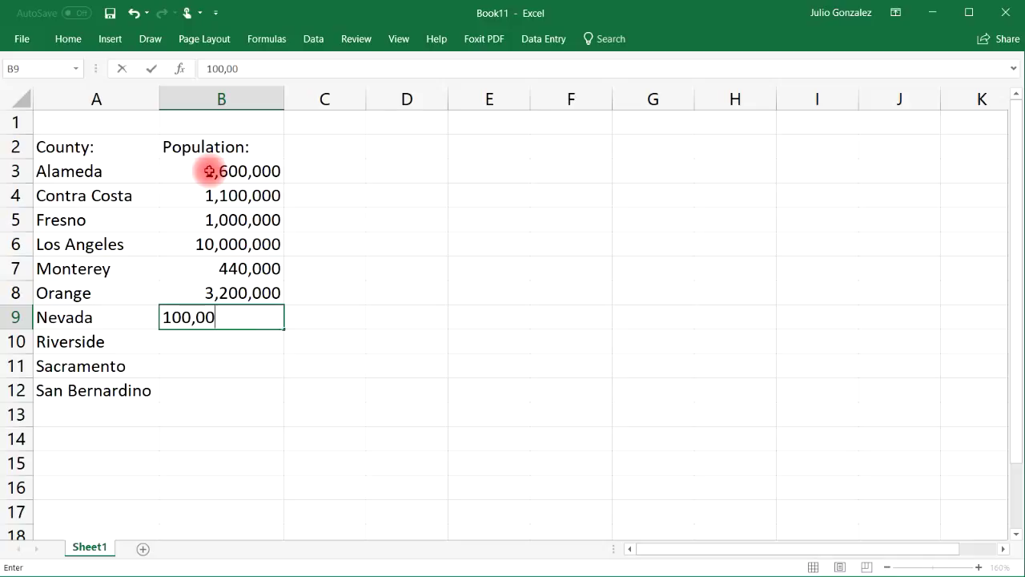
pyautogui.press('Return')
pyautogui.write('2,400,000')
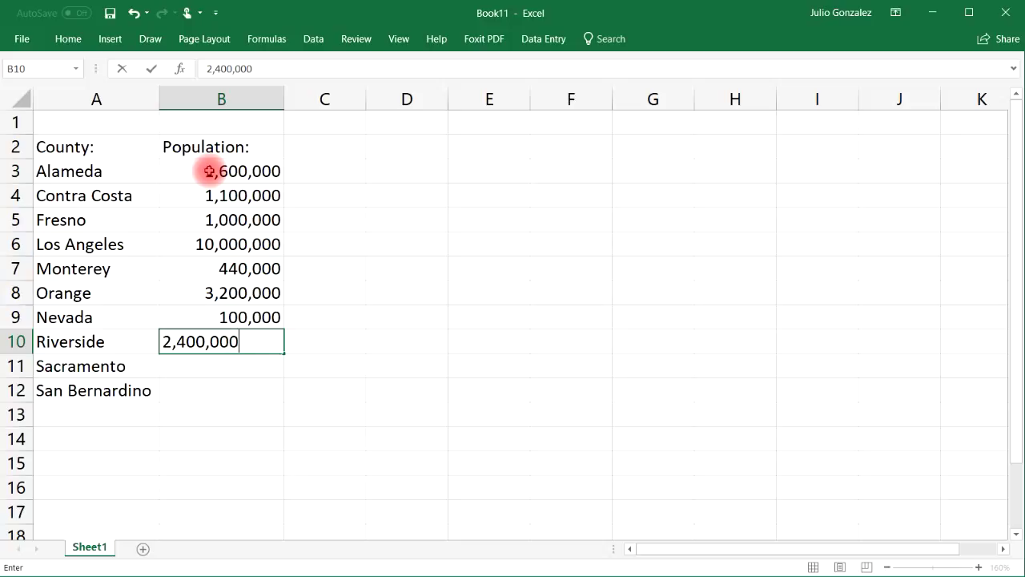
pyautogui.press('Return')
# Step: Enter the populations 1,500,000 for Sacramento in B11 and 2,200,000 for San Bernardino in B12
pyautogui.write('1,5')
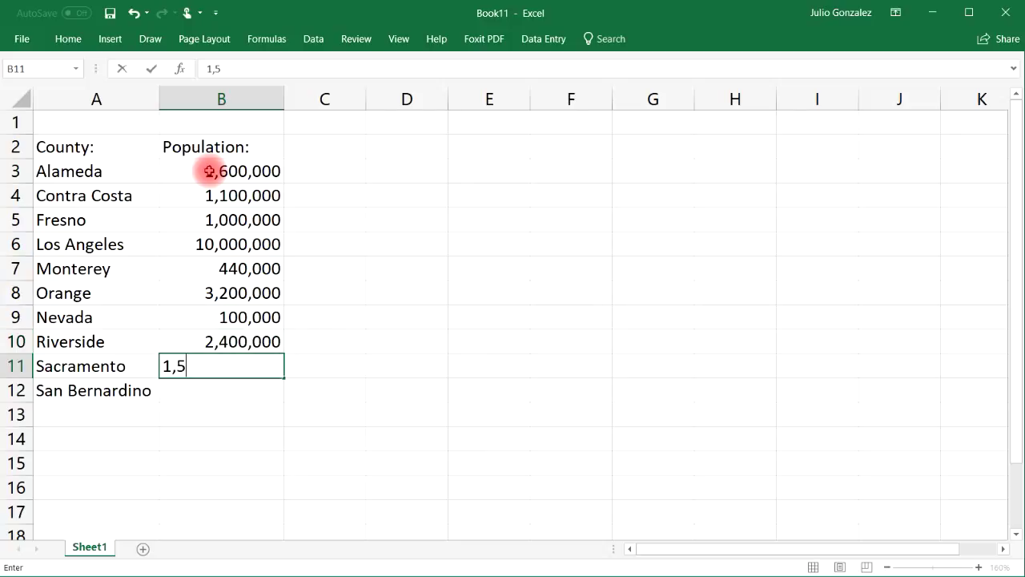
pyautogui.write('00,000')
pyautogui.press('Return')
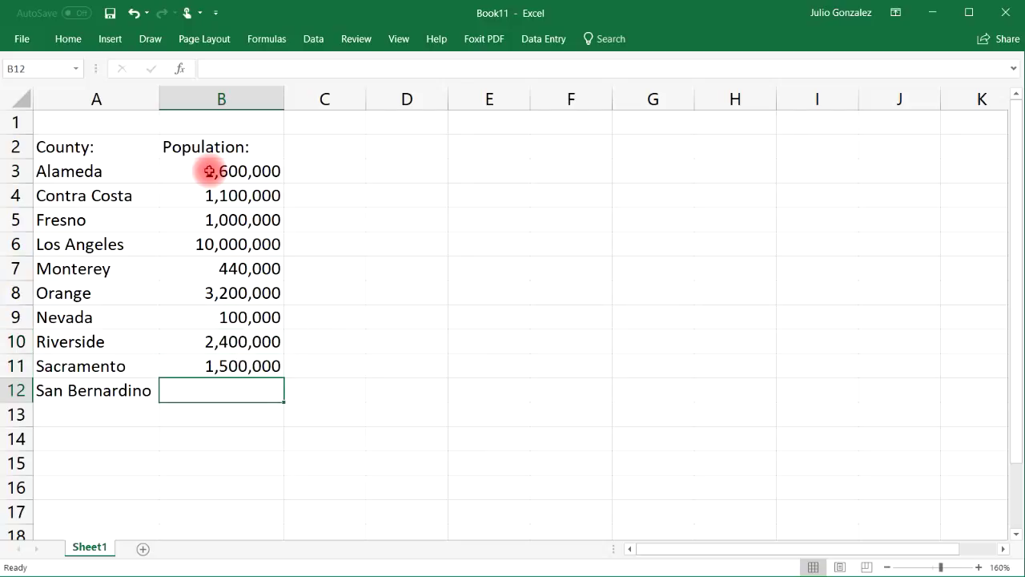
pyautogui.write('2,20')
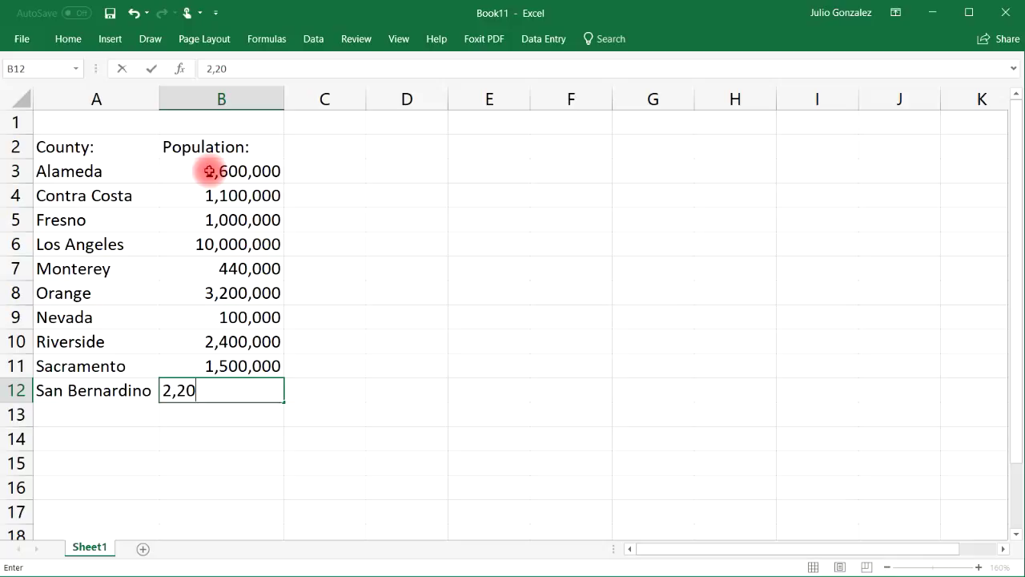
pyautogui.write('0,000\\')
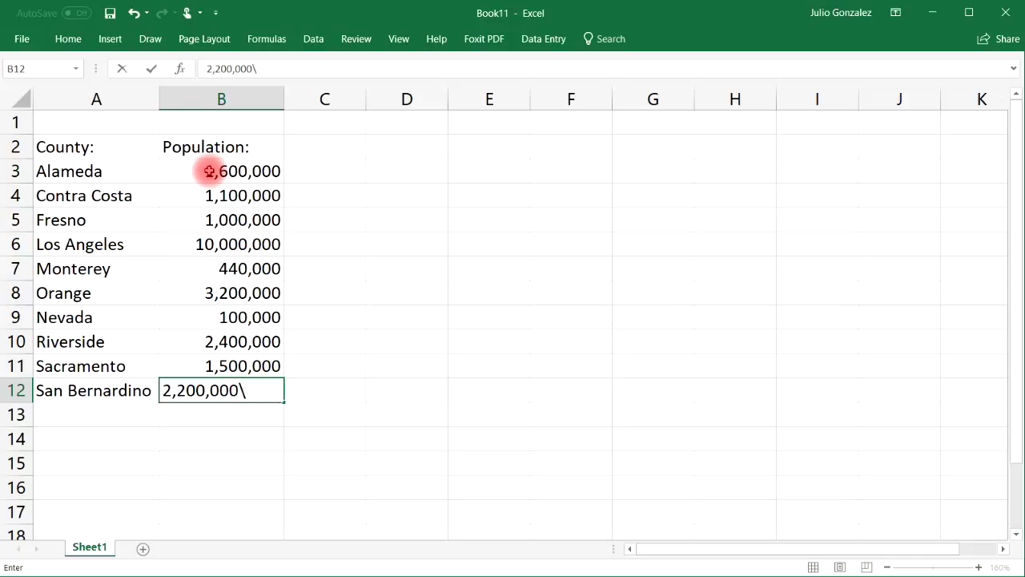
pyautogui.press('Return')
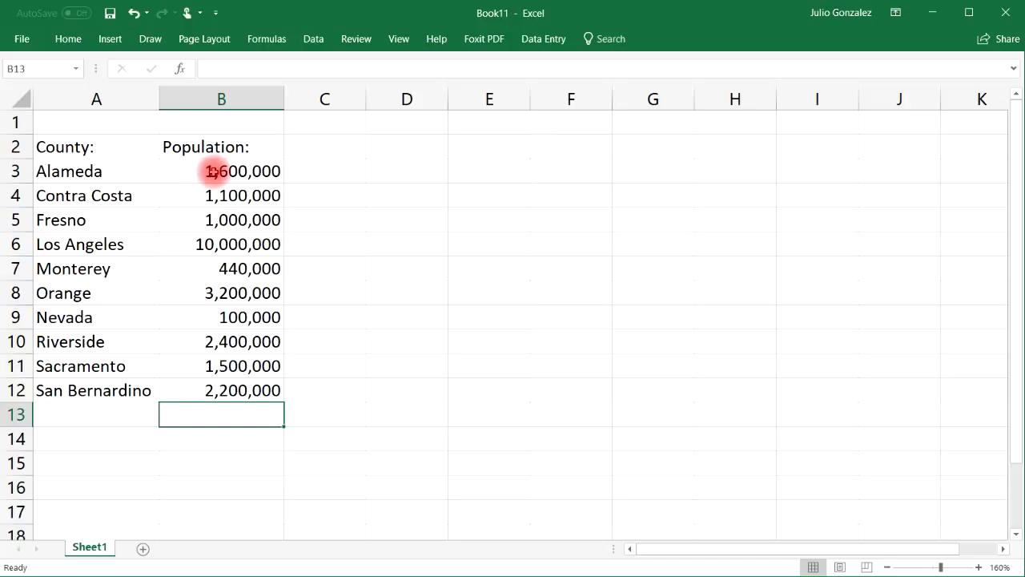
# Step: Insert a filled map chart from the county and population table A2:B12 and move it clear of the data
pyautogui.moveTo(103, 146); pyautogui.dragTo(219, 391)
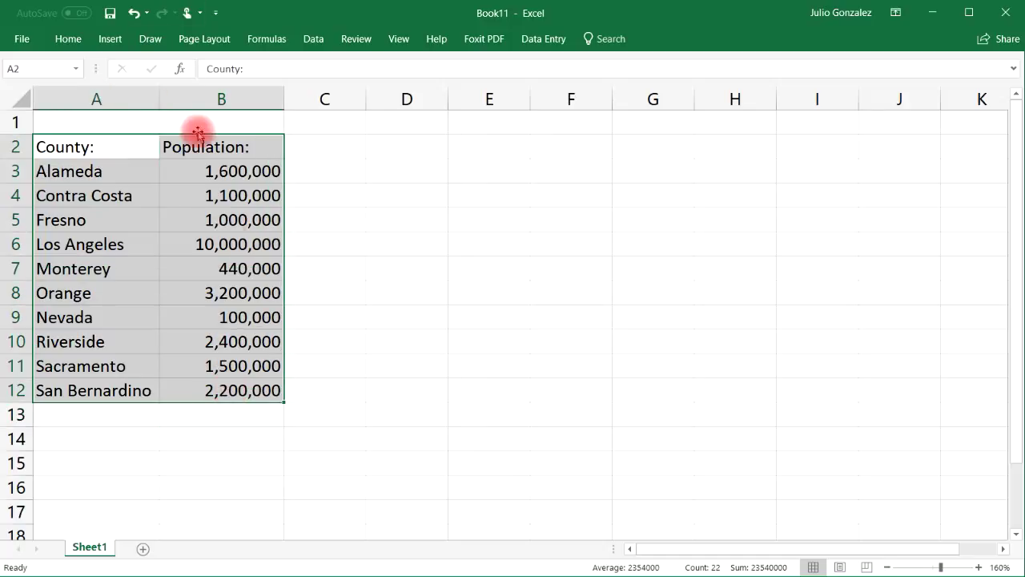
pyautogui.click(111, 39)
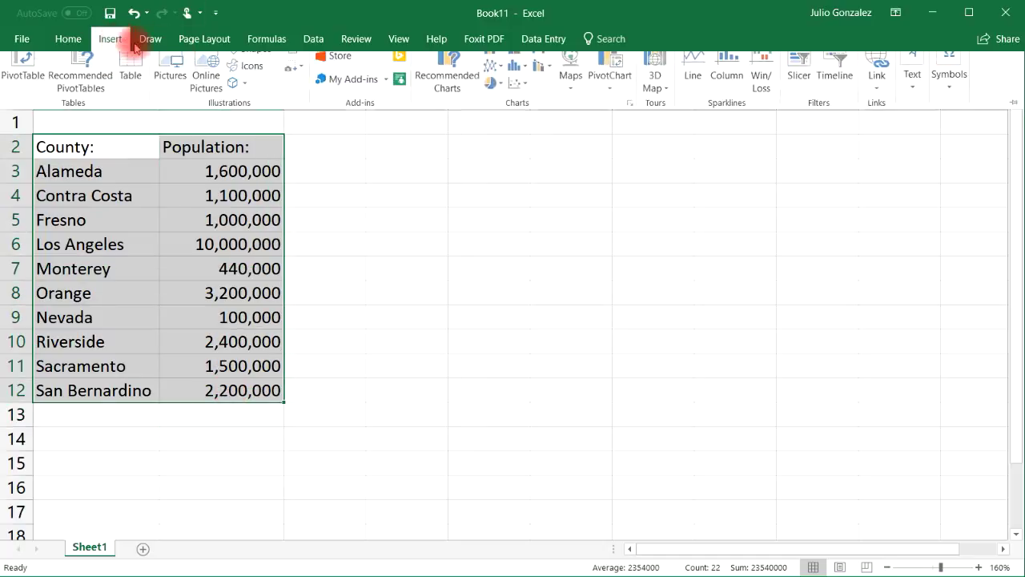
pyautogui.click(570, 90)
pyautogui.click(577, 147)
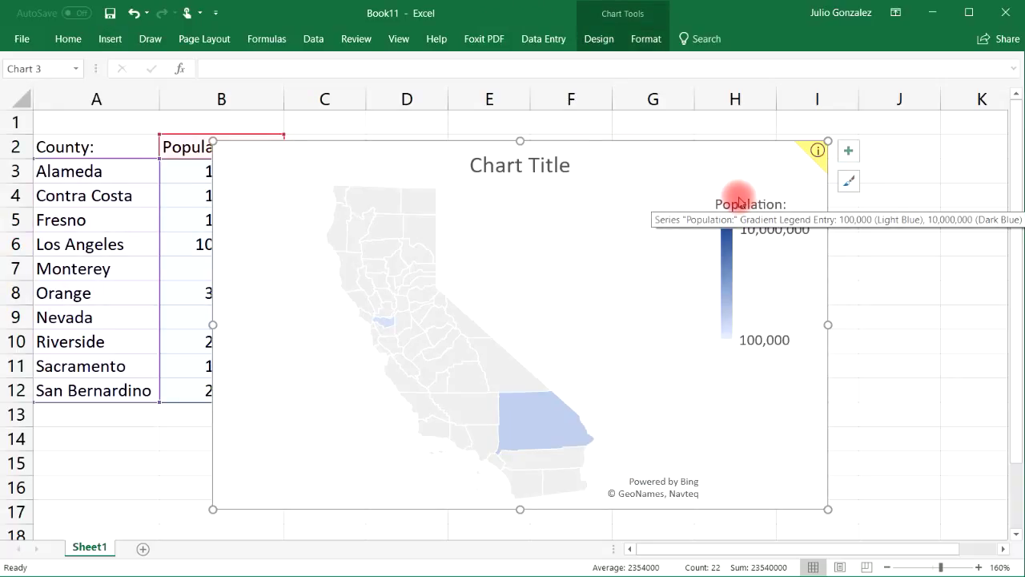
pyautogui.moveTo(677, 160); pyautogui.dragTo(769, 162)
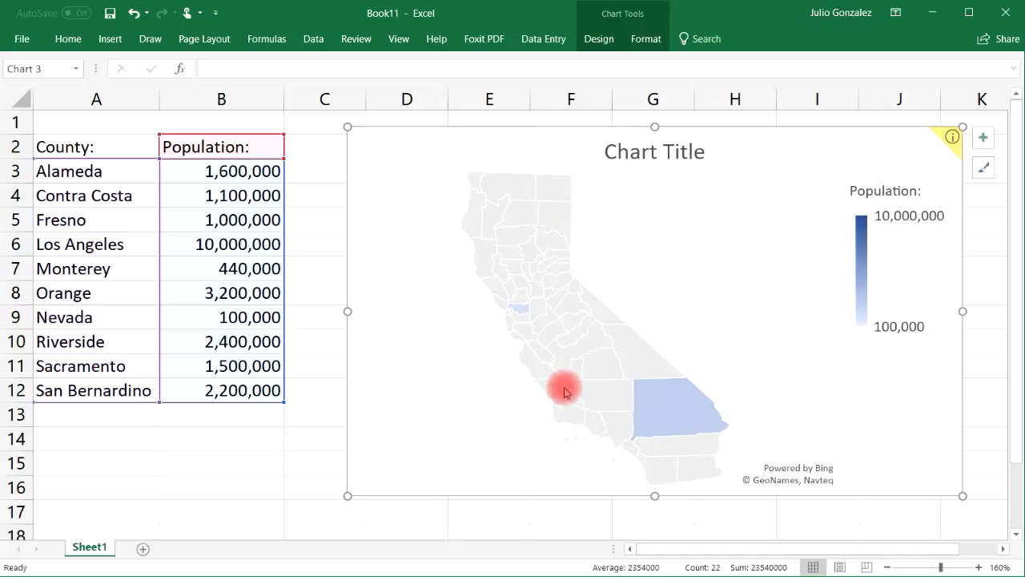
pyautogui.click(167, 469)
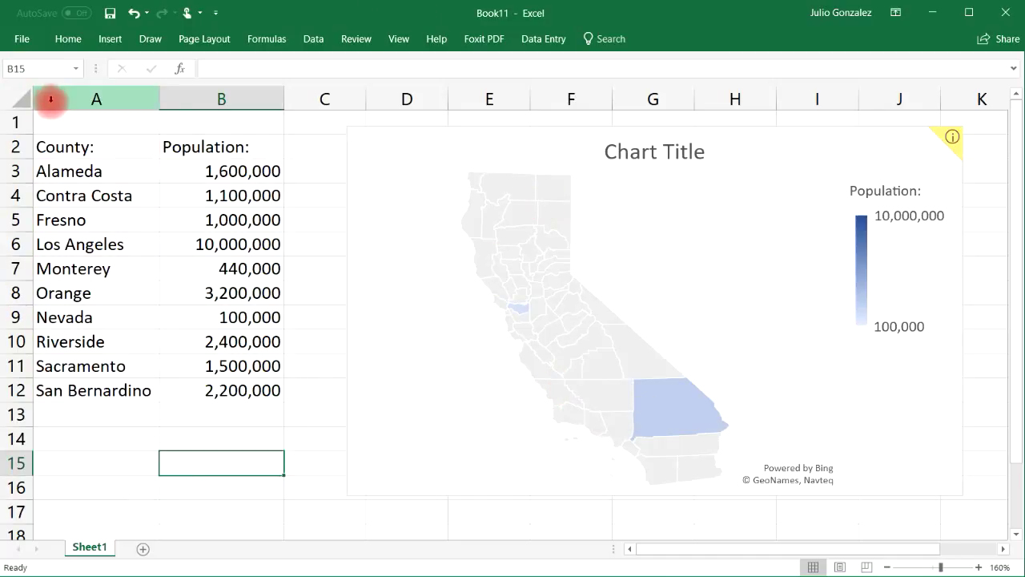
# Step: Insert a new column before the County column and enter the heading State: in A2
pyautogui.rightClick(50, 98)
pyautogui.click(85, 209)
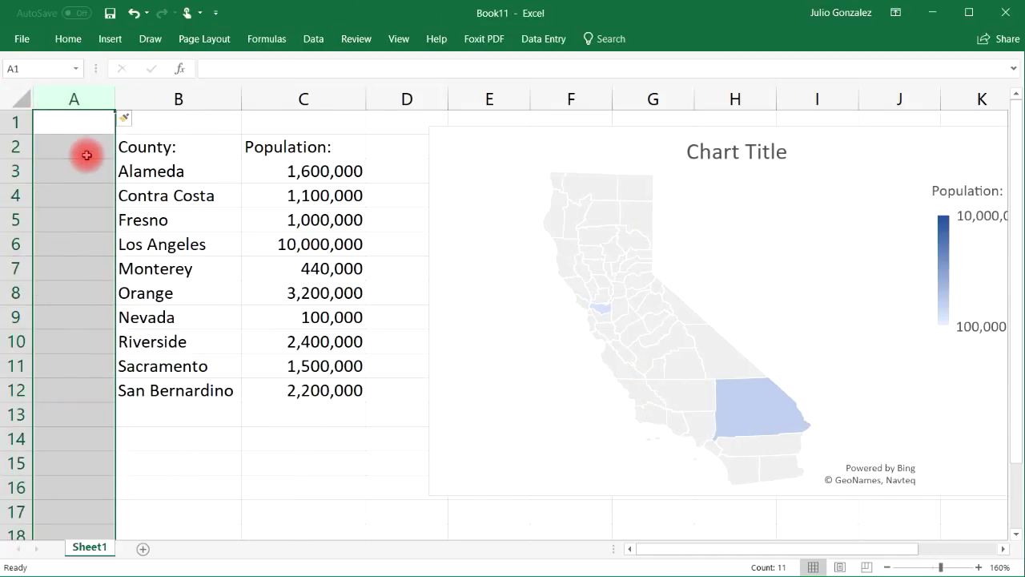
pyautogui.click(86, 146)
pyautogui.write('Stae')
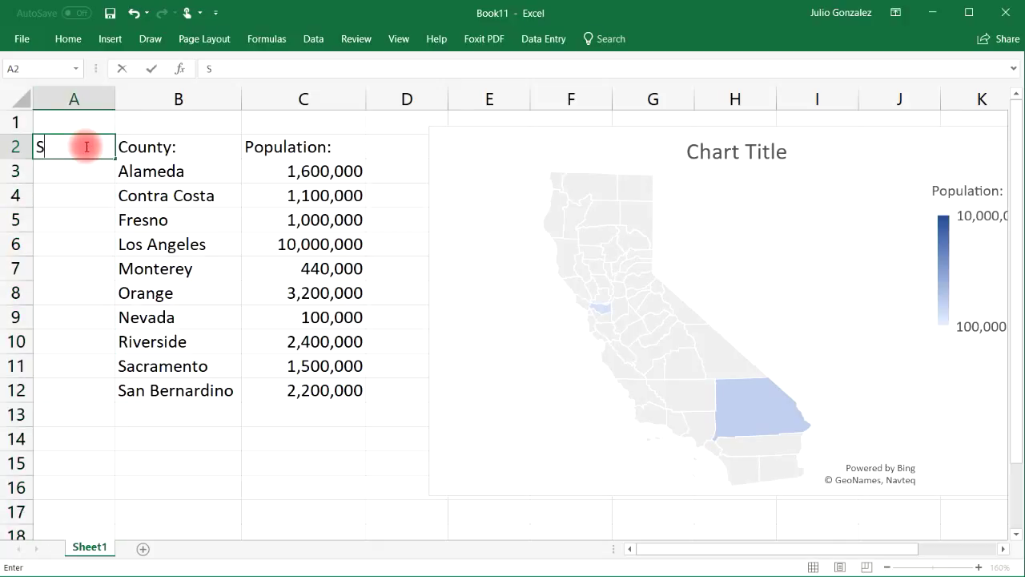
pyautogui.press('BackSpace')
pyautogui.write('te:')
pyautogui.press('Return')
# Step: Enter CA in A3 and fill it down through A12 for every county
pyautogui.write('CA')
pyautogui.press('Return')
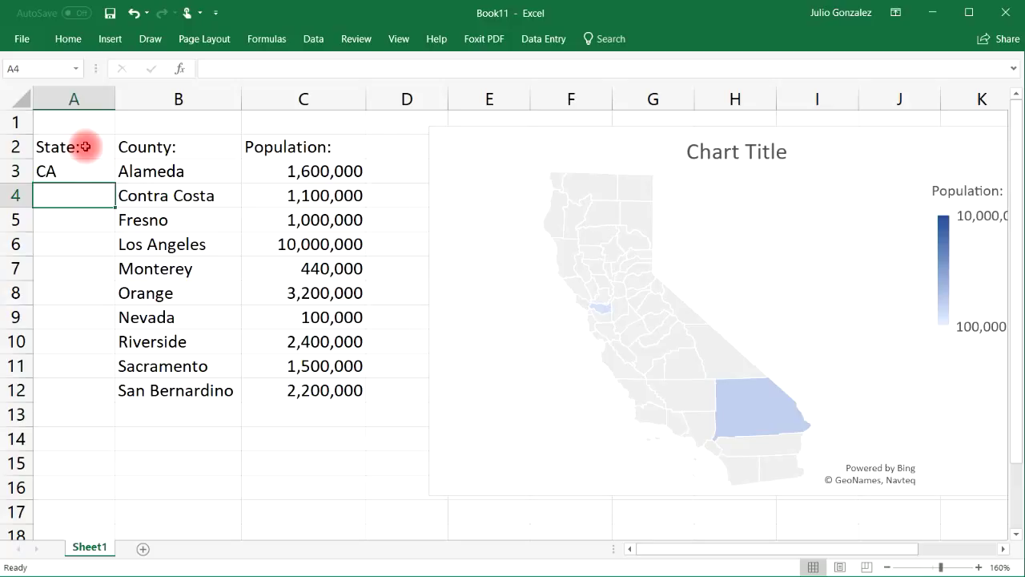
pyautogui.click(86, 172)
pyautogui.moveTo(112, 185); pyautogui.dragTo(111, 395)
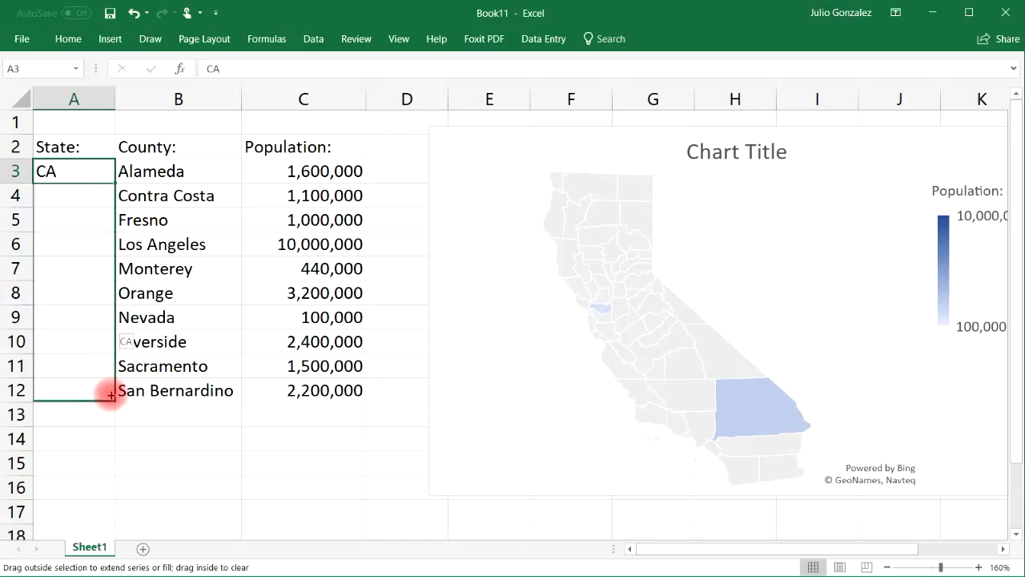
pyautogui.click(165, 439)
# Step: Replace the old map chart with a filled map chart from A2:C12 and move it away from the State and County columns
pyautogui.click(840, 165)
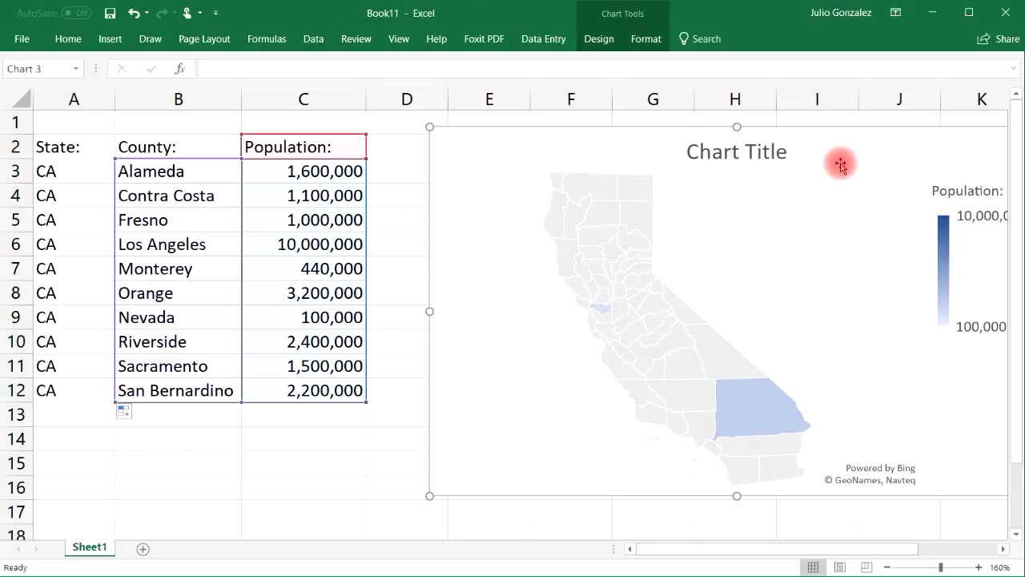
pyautogui.press('Delete')
pyautogui.click(67, 147)
pyautogui.moveTo(102, 181); pyautogui.dragTo(333, 388)
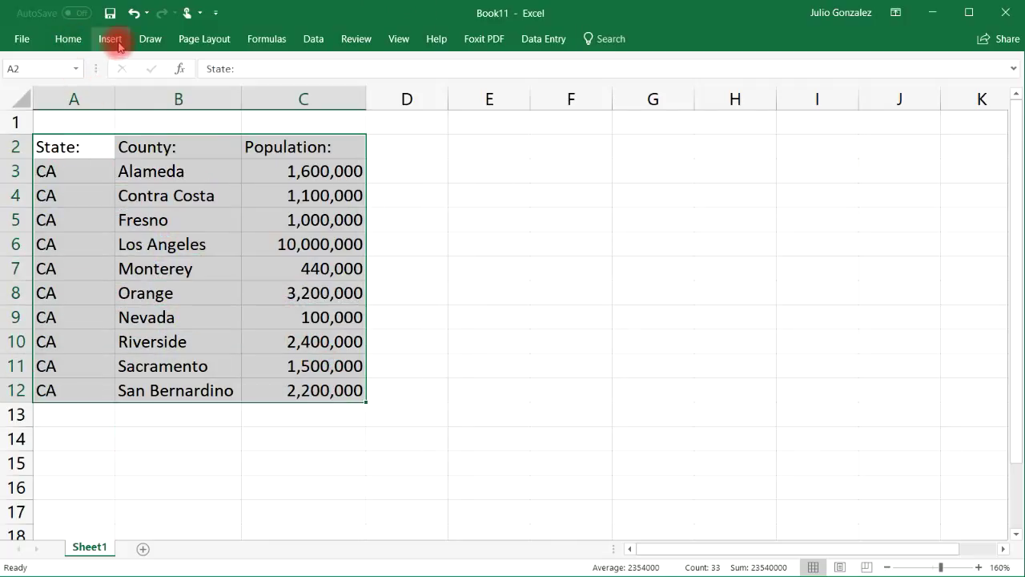
pyautogui.click(112, 40)
pyautogui.click(572, 85)
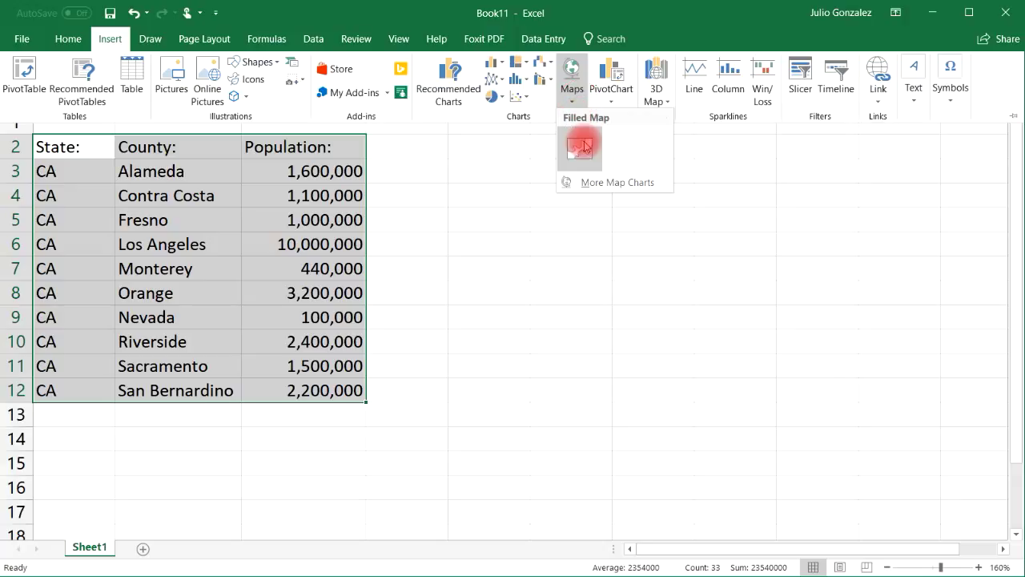
pyautogui.click(582, 147)
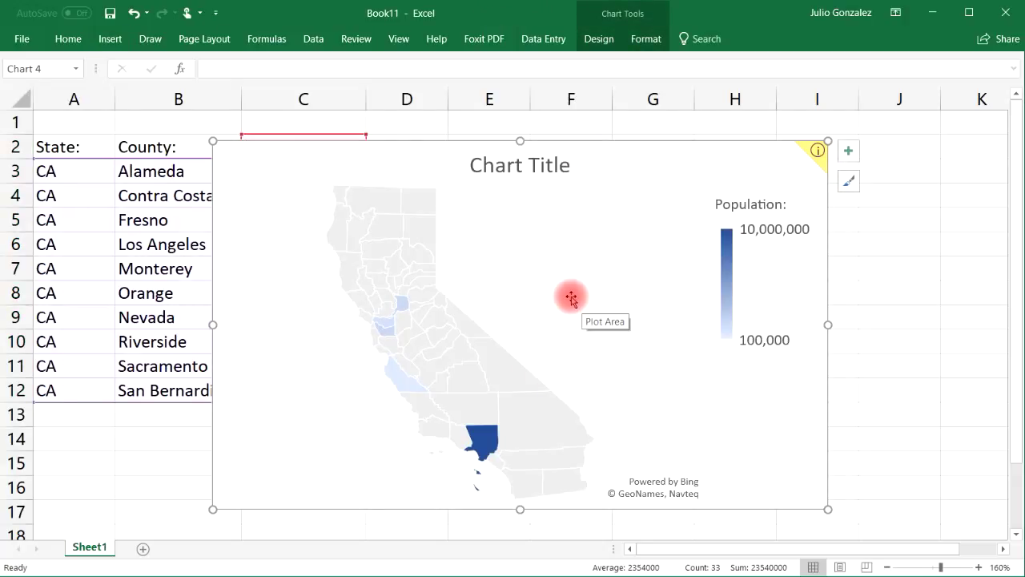
pyautogui.moveTo(693, 201); pyautogui.dragTo(682, 249)
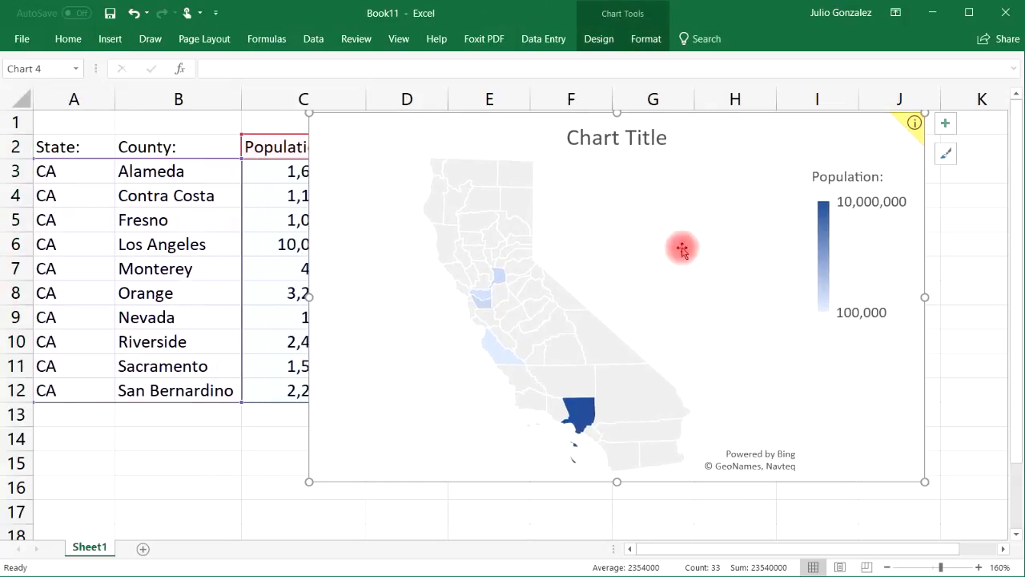
# Step: Check the names and population values of the shaded counties on the new California map
pyautogui.moveTo(501, 355)
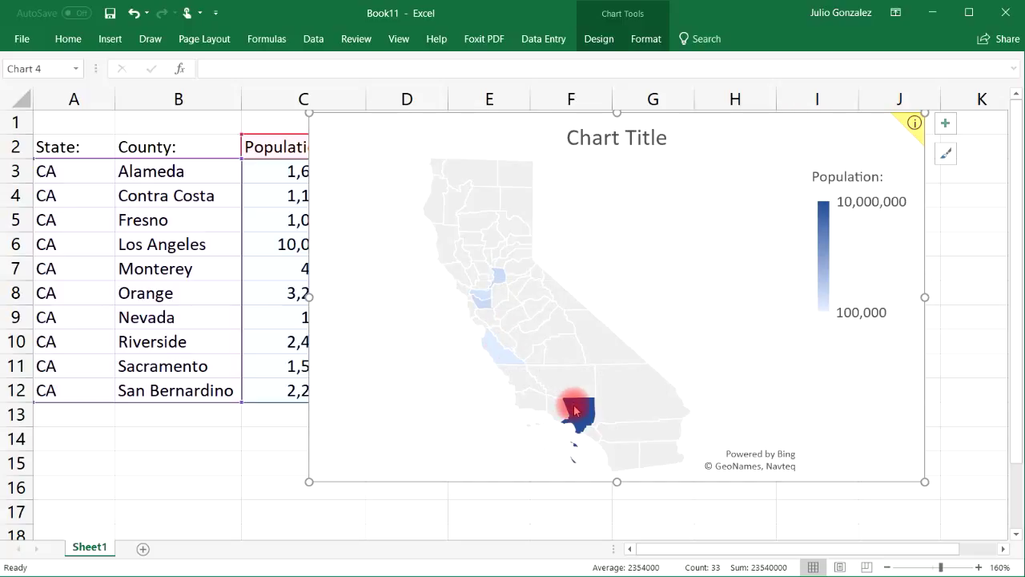
pyautogui.moveTo(574, 411)
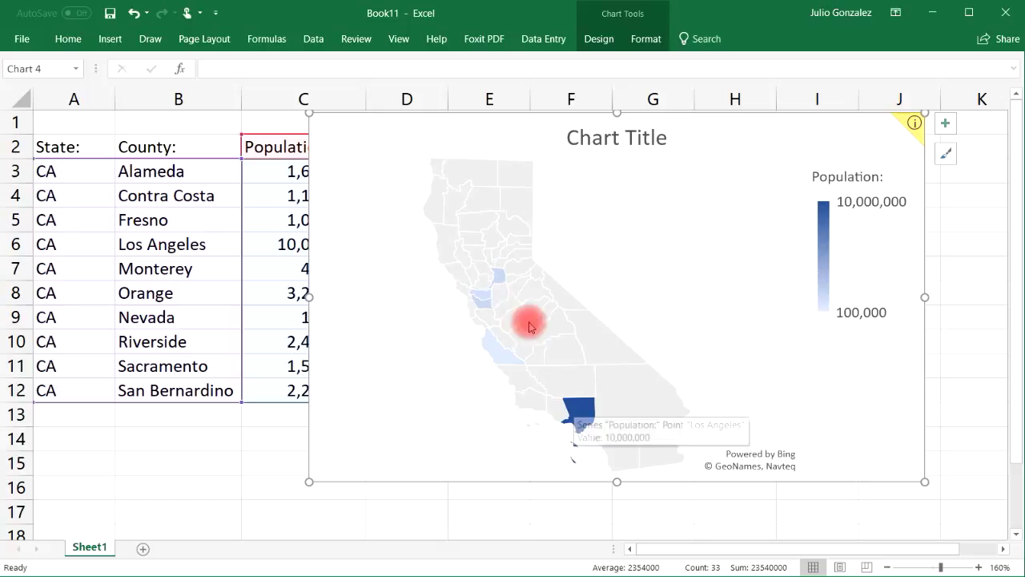
pyautogui.moveTo(500, 282)
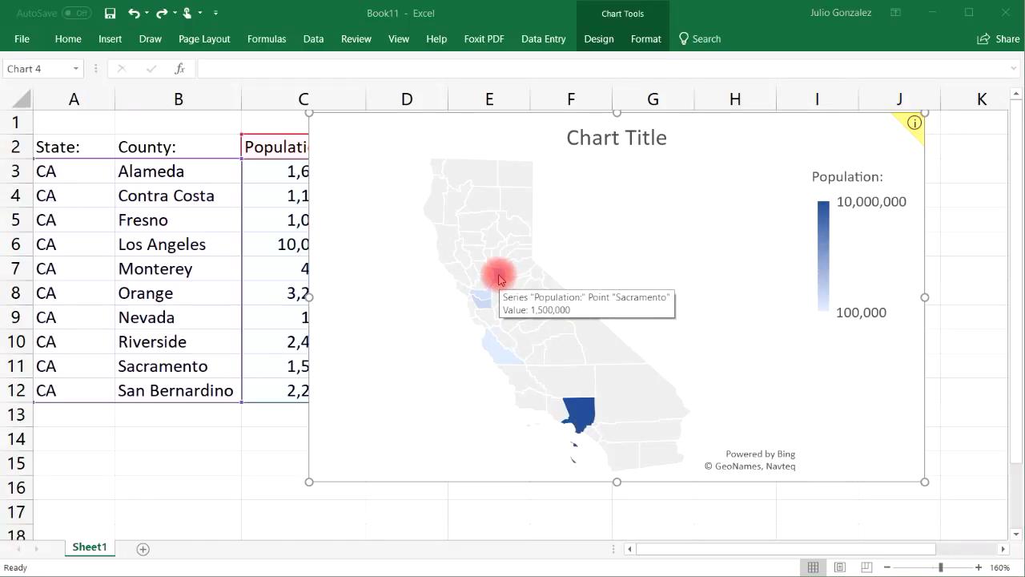
pyautogui.moveTo(484, 300)
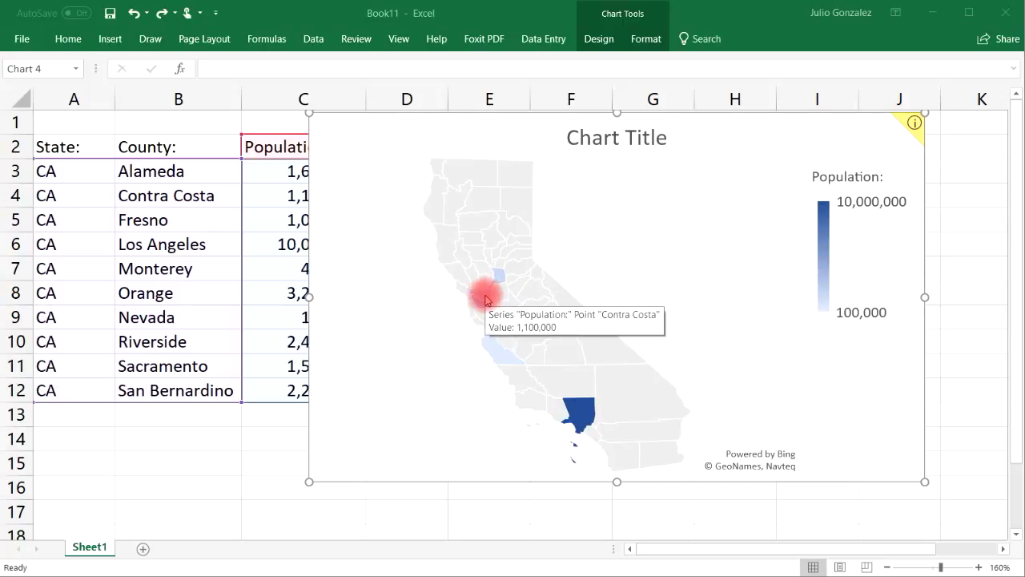